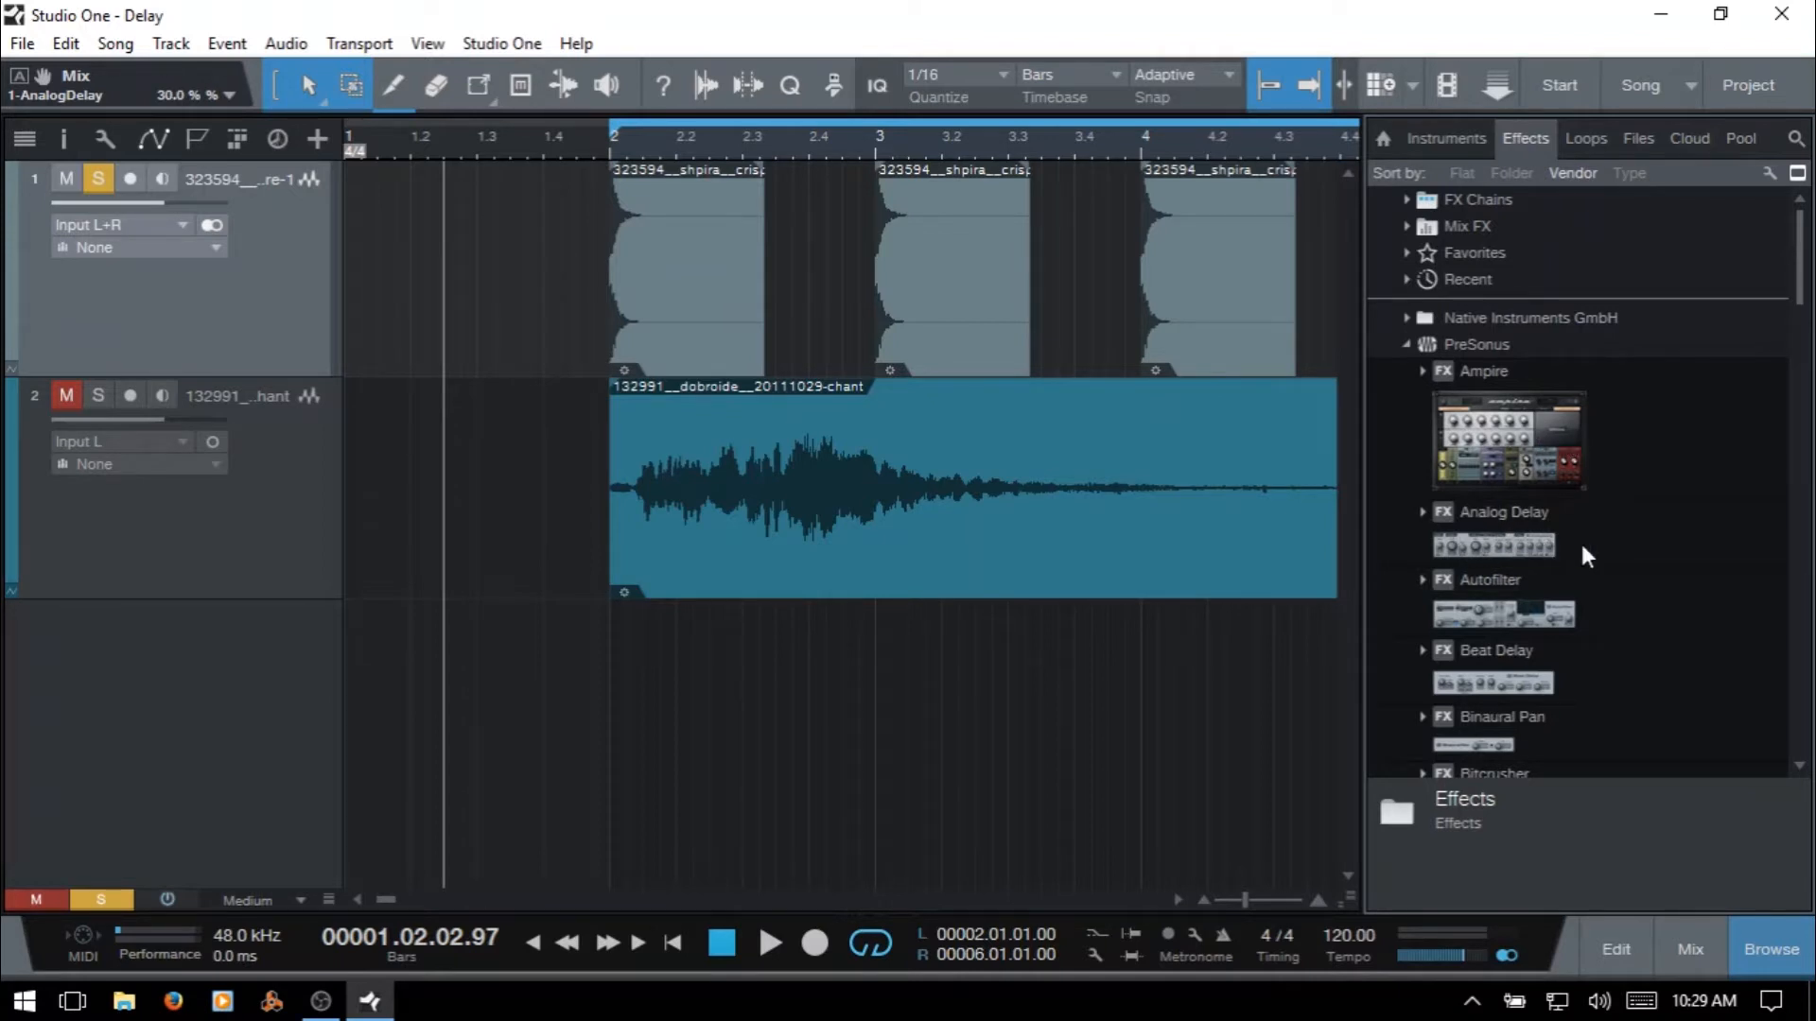
- Show the Analog Delay's presets in the effects browser and hide the browser
double_click(1500, 528)
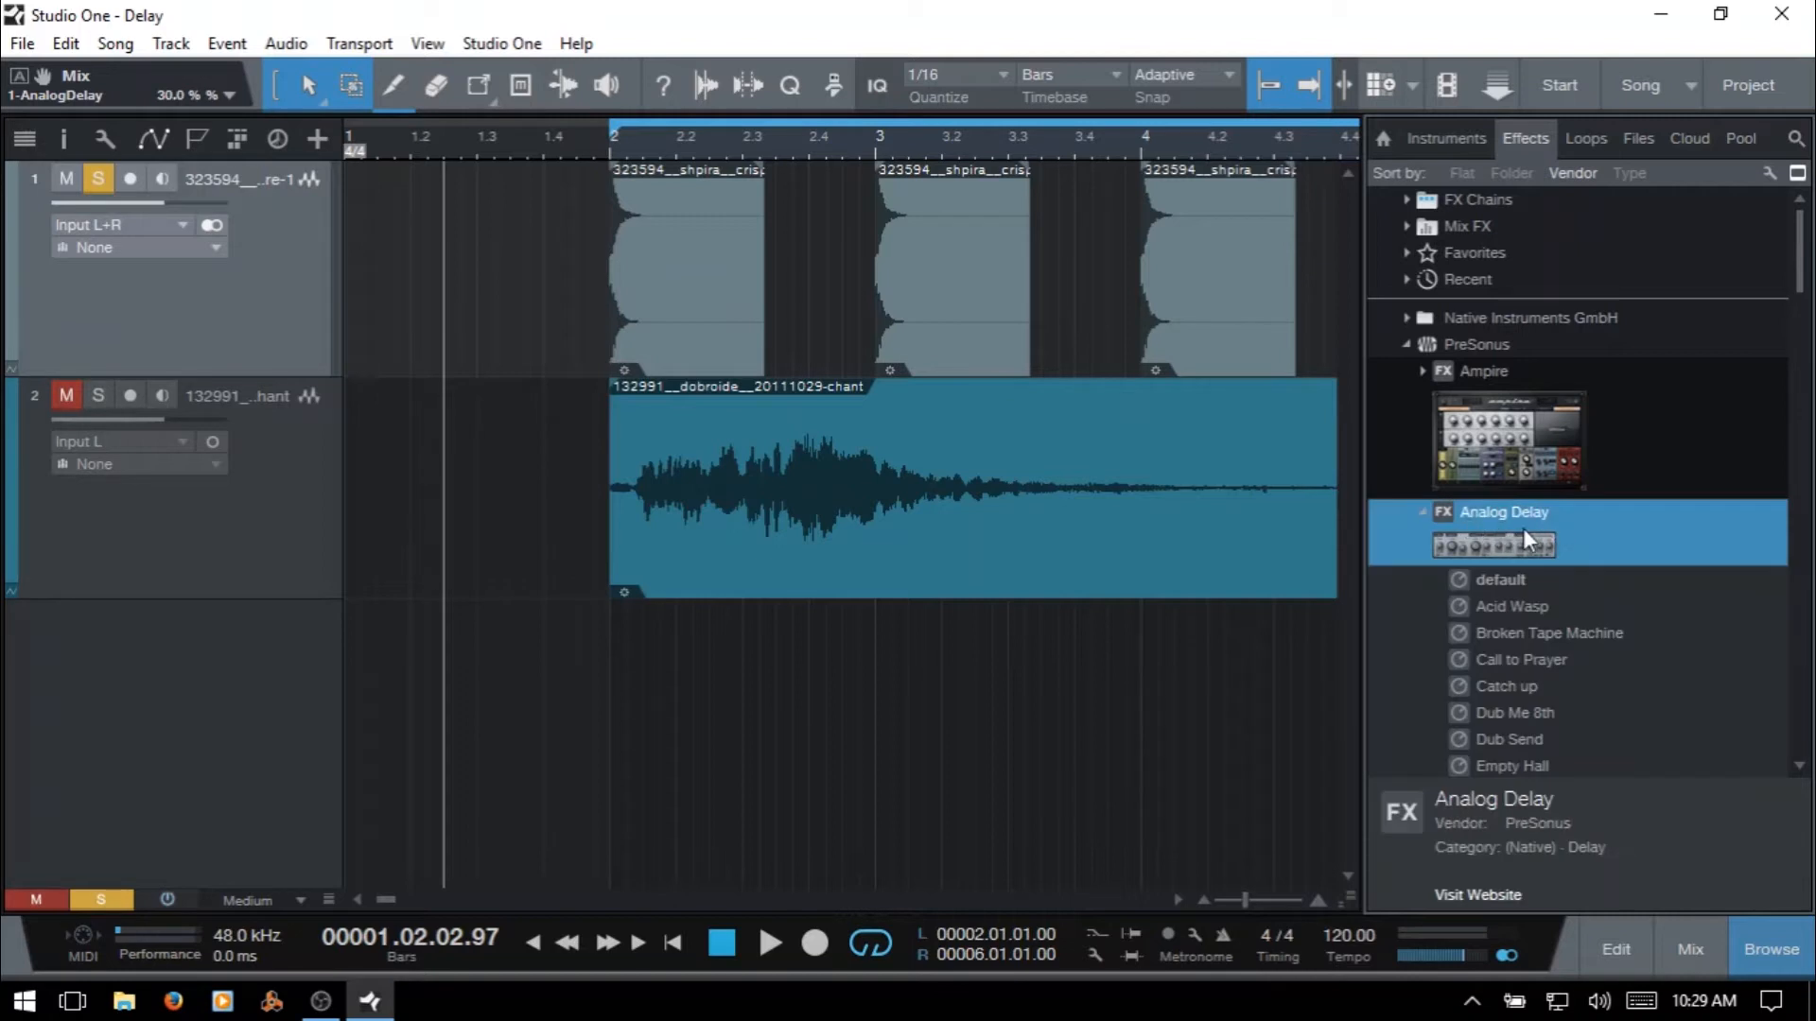
drag(1525, 530, 1490, 547)
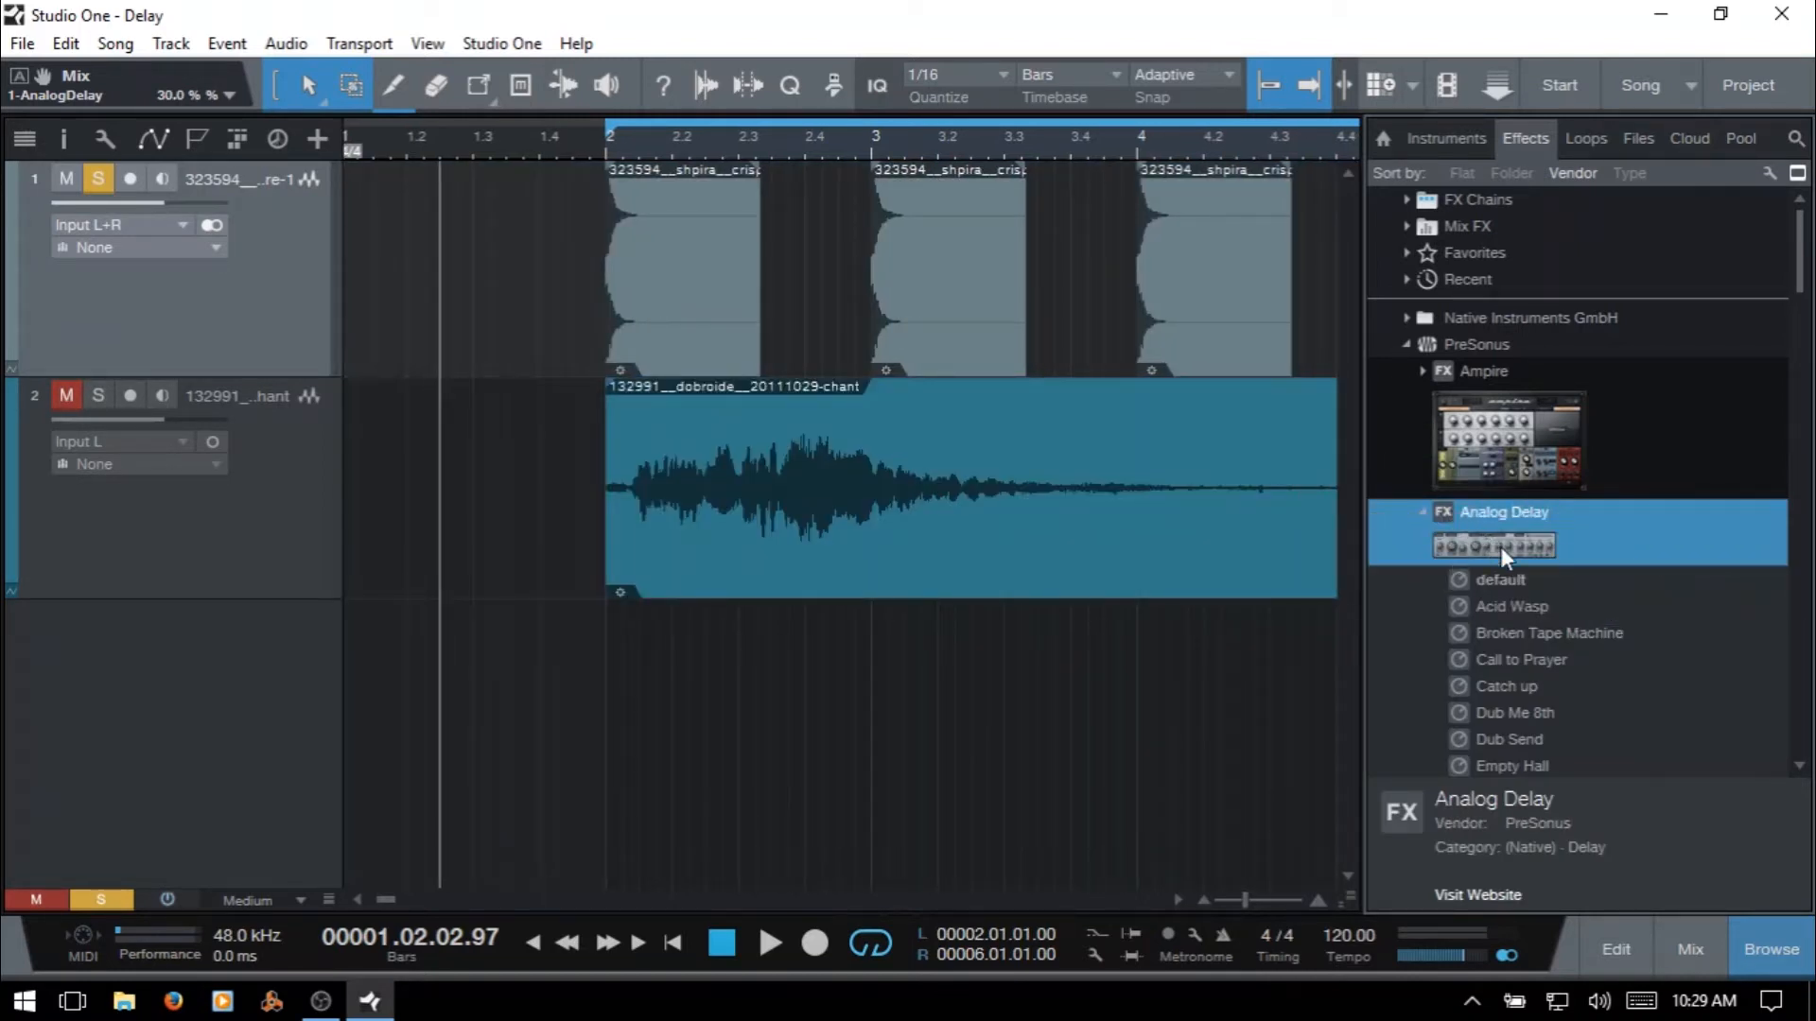
key(F5)
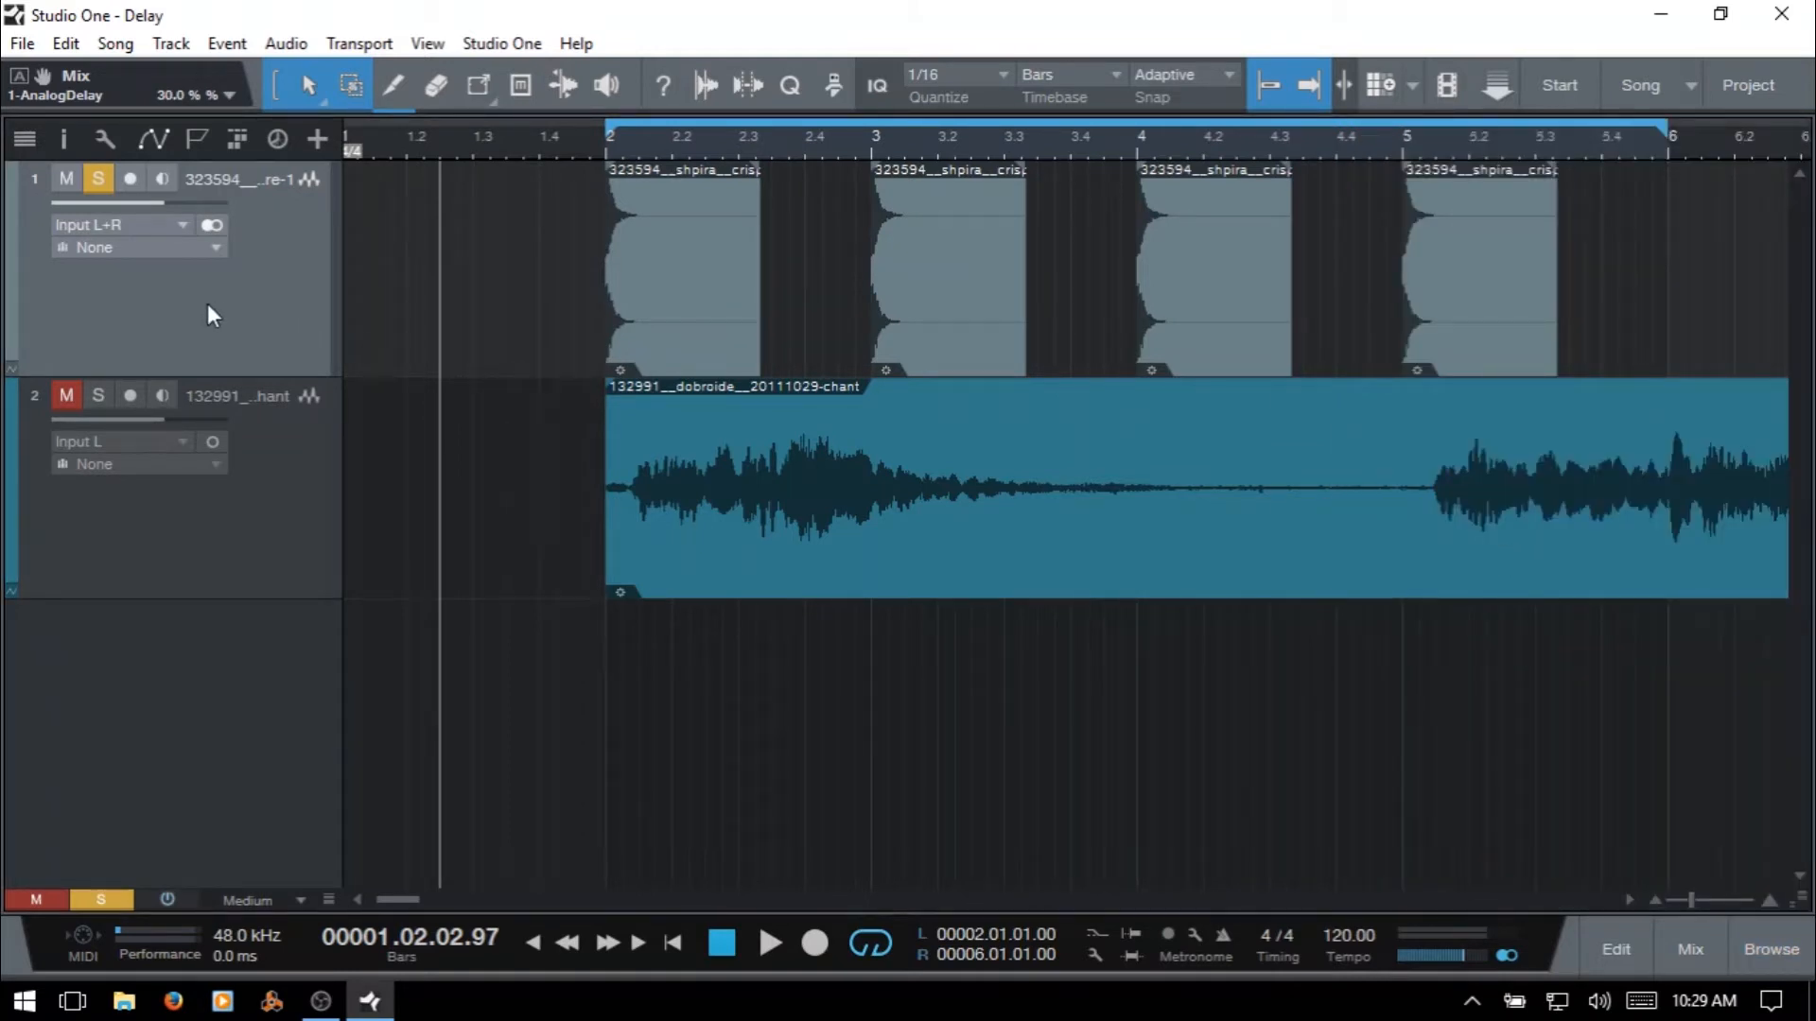
- Show the snare track's inspector and look through the effects available for its inserts, without adding one
key(F4)
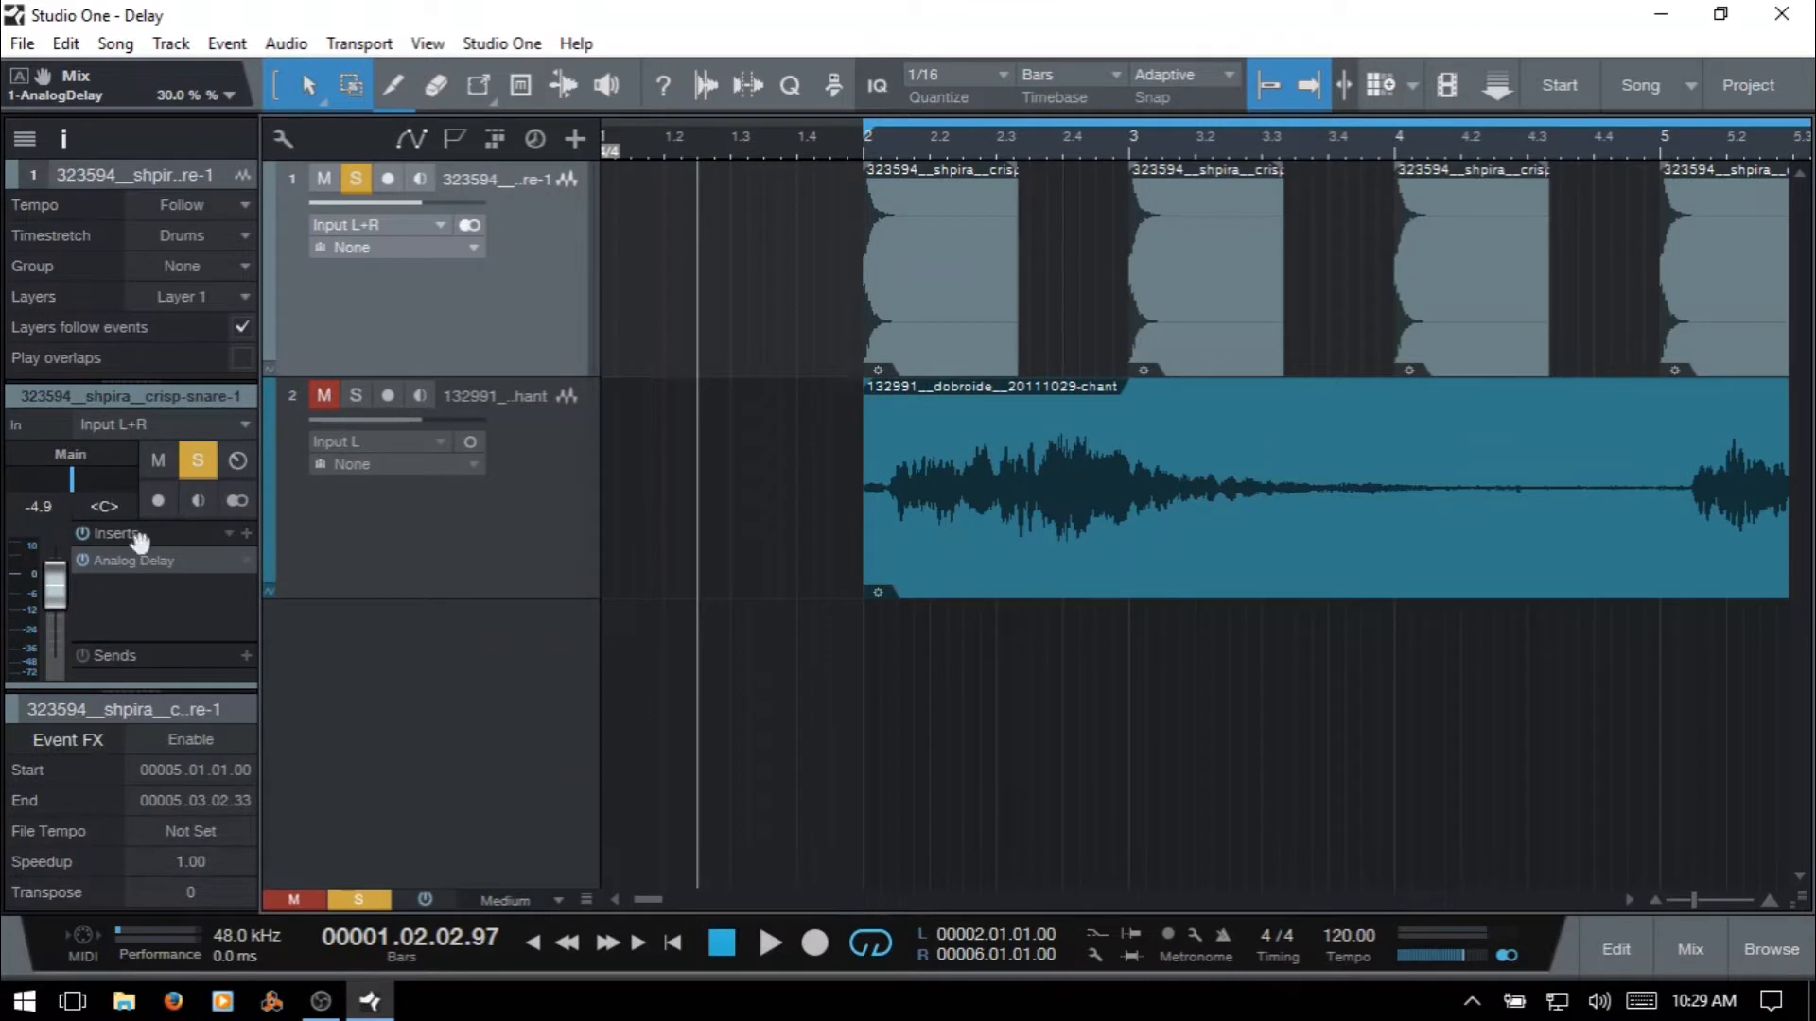
click(242, 533)
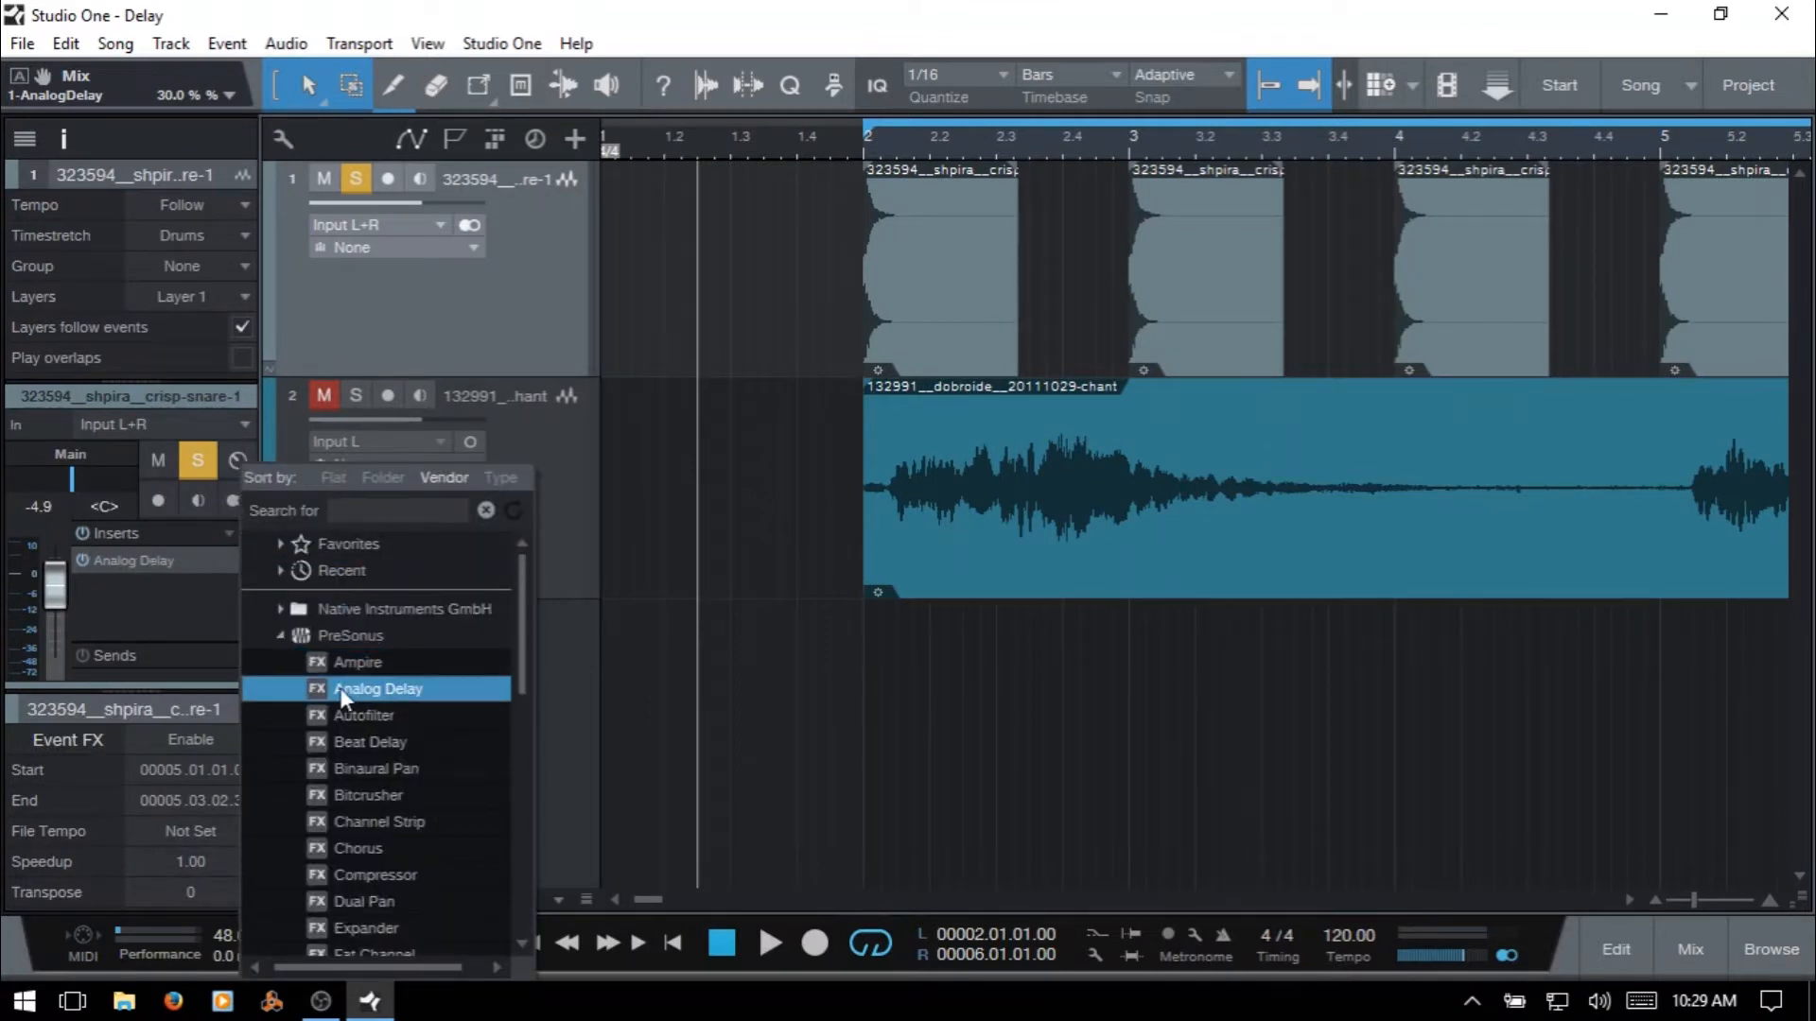
click(568, 636)
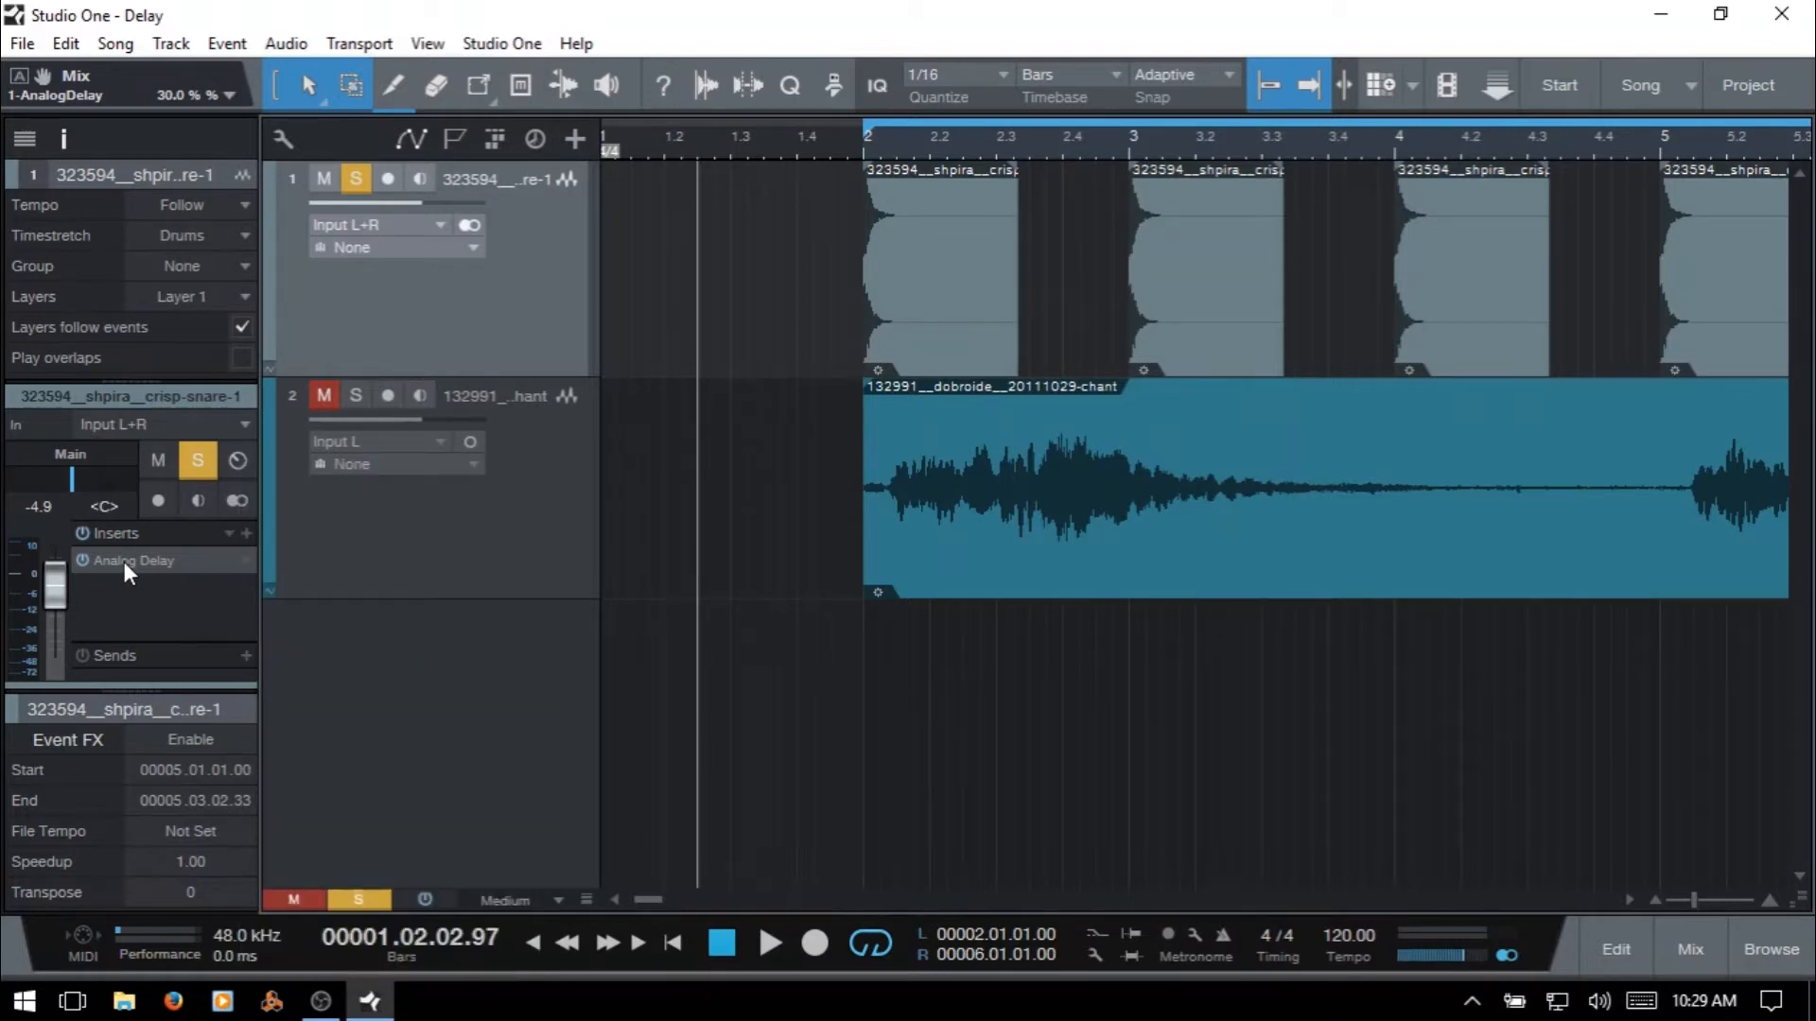
- Open the editor of the snare track's Analog Delay insert, hide the inspector and move the plug-in window over the arrangement's centre
key(F4)
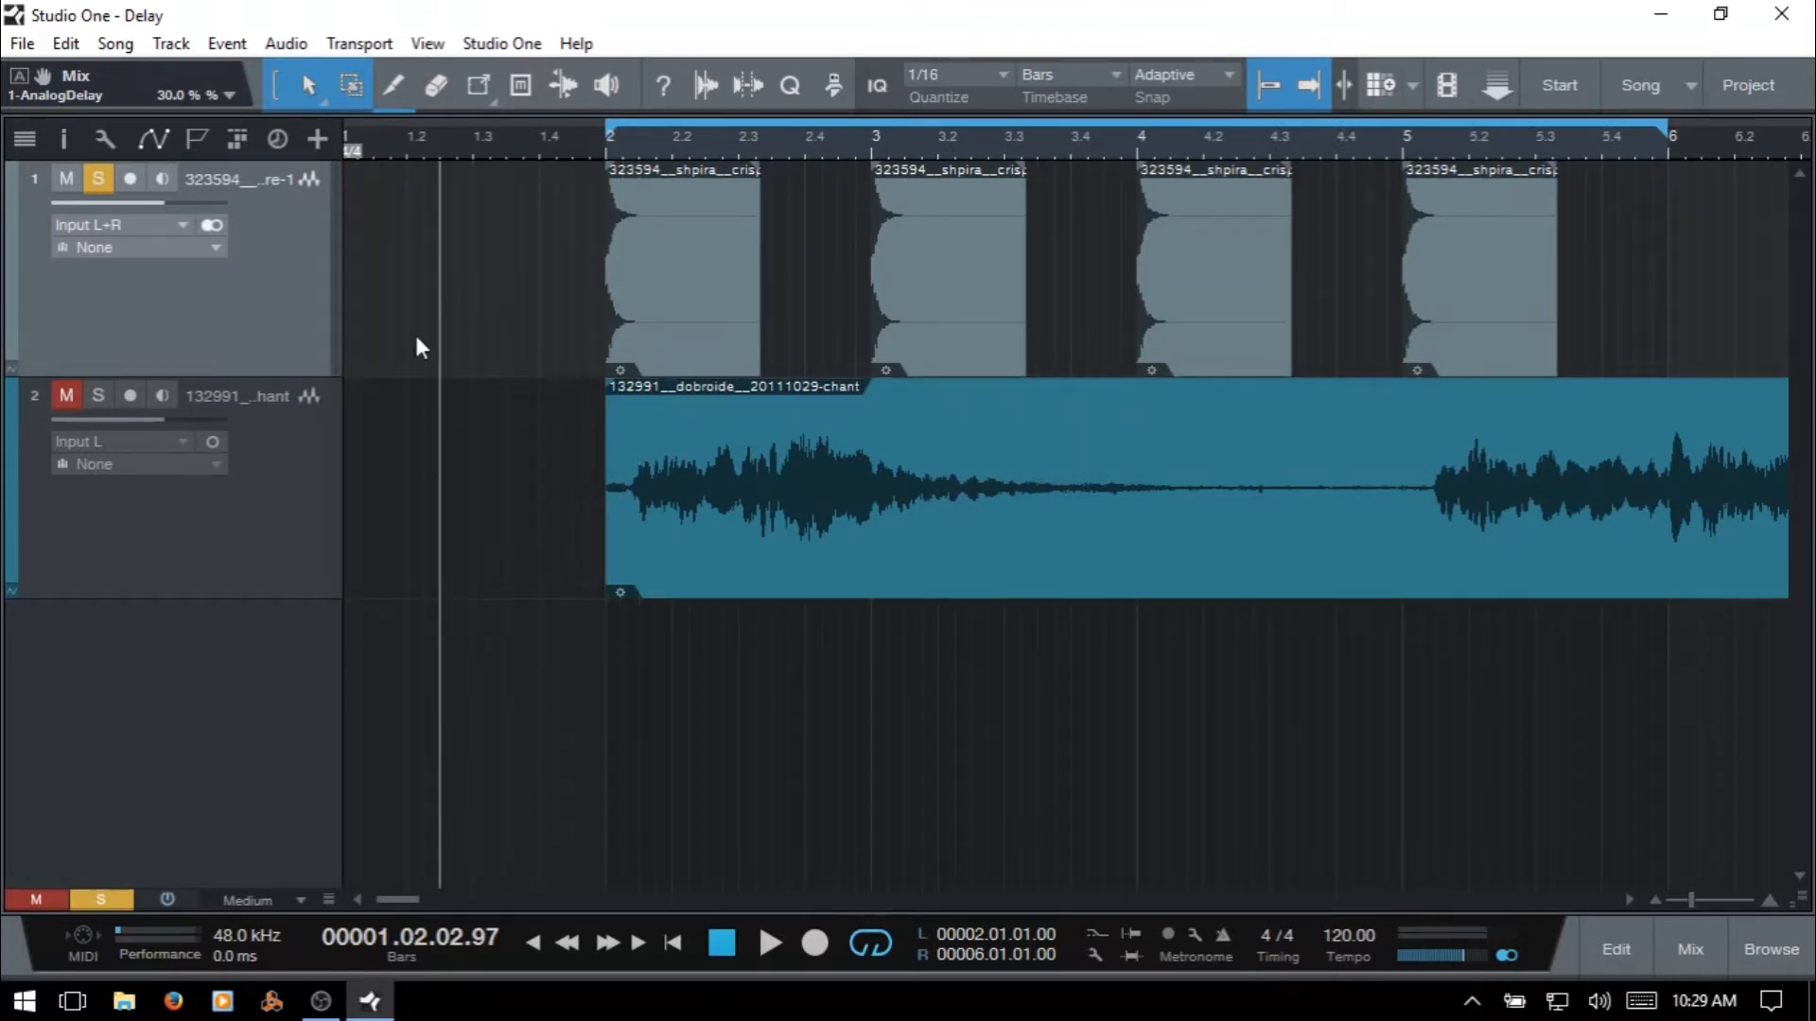
key(F4)
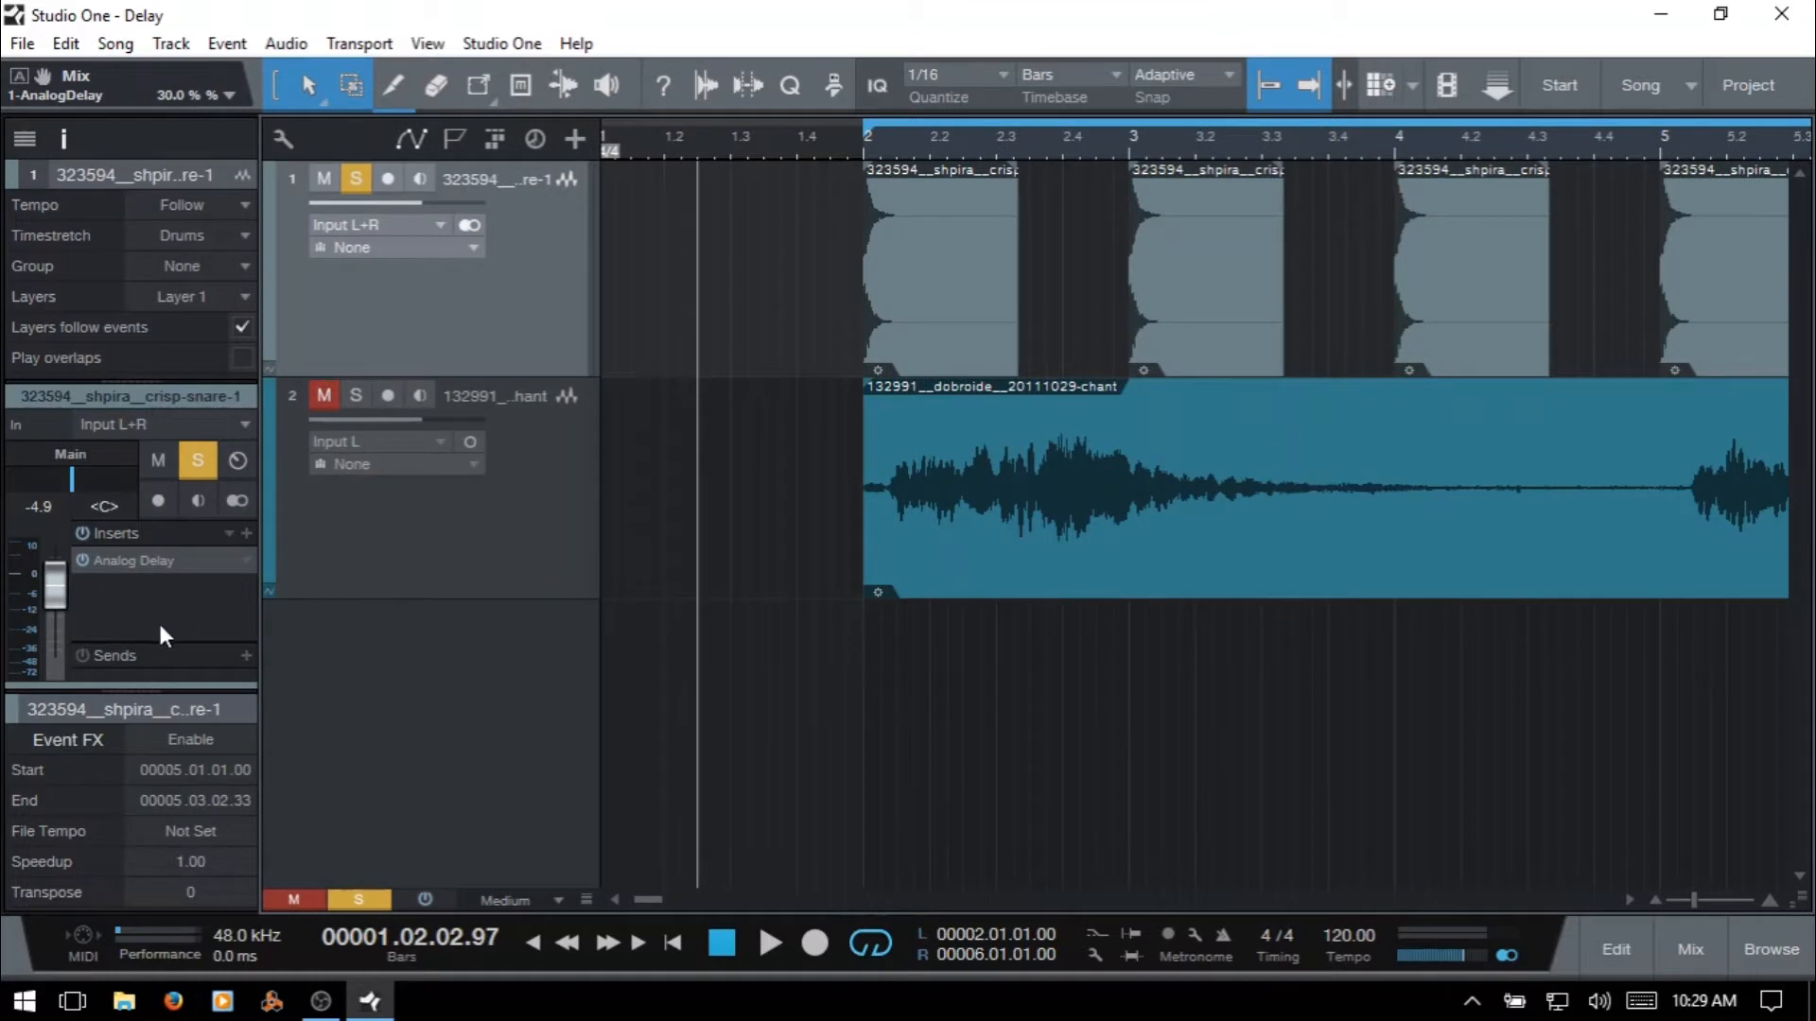
click(130, 560)
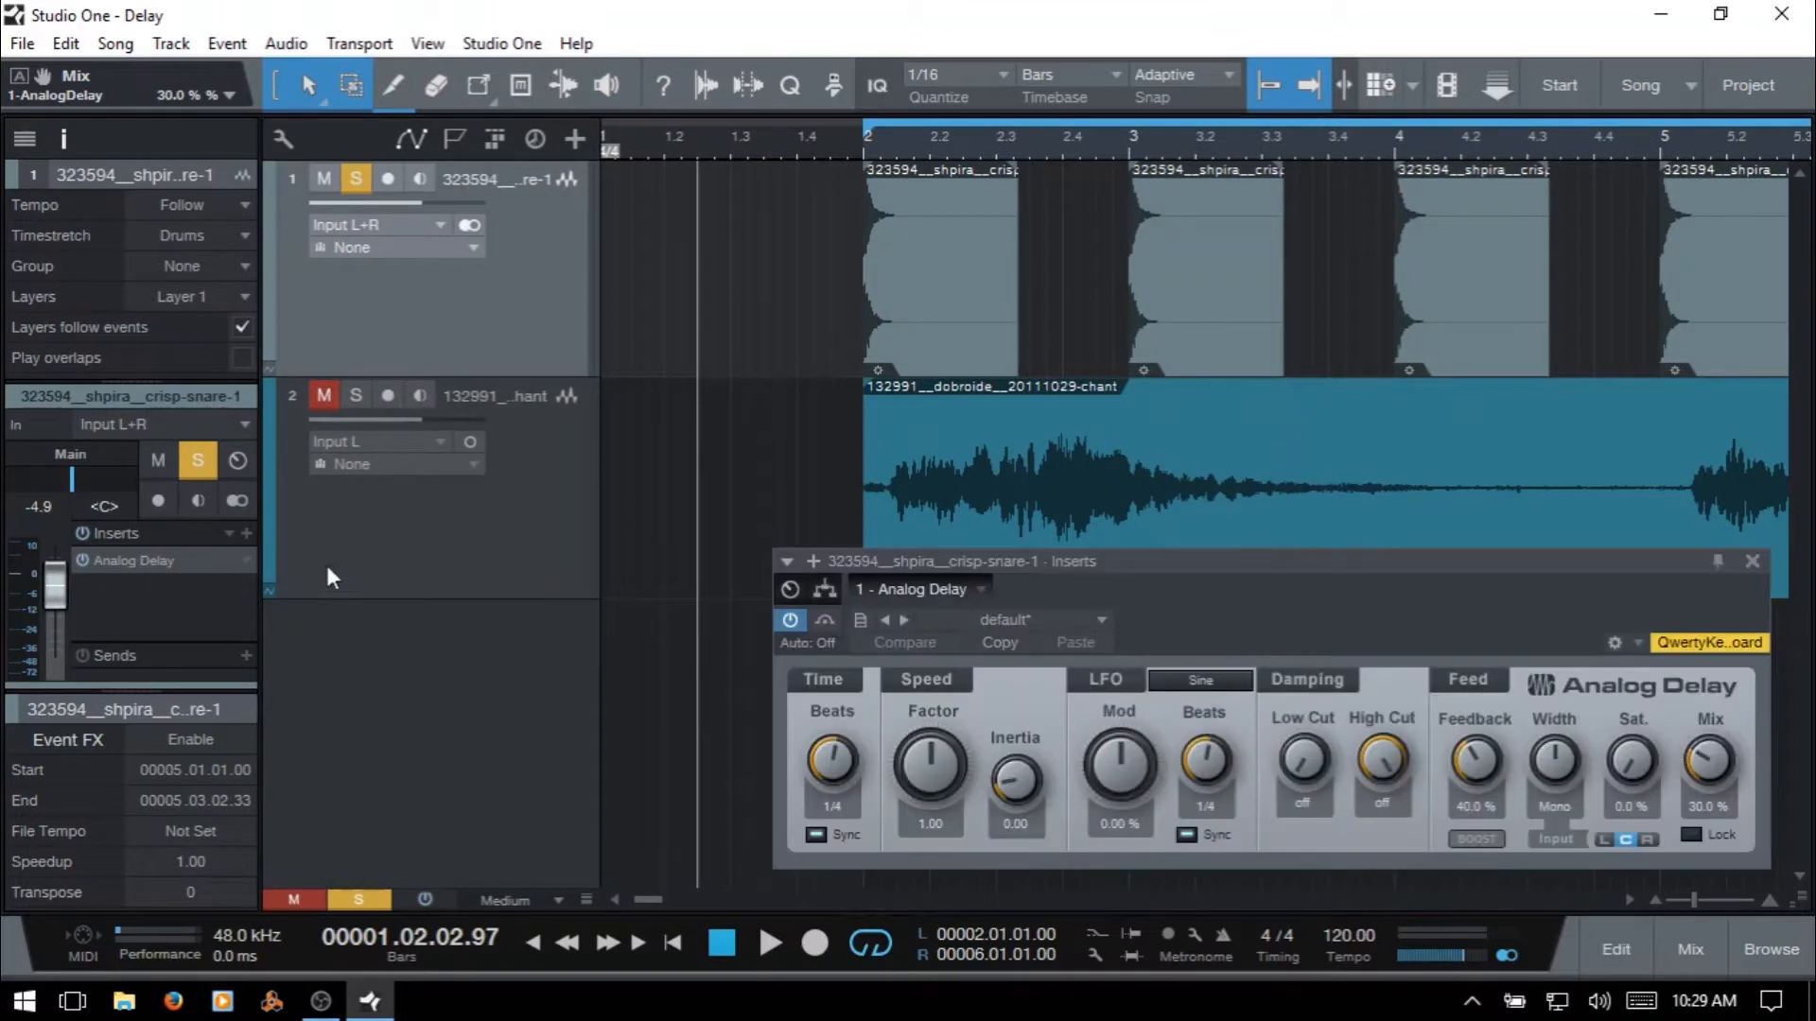
key(F4)
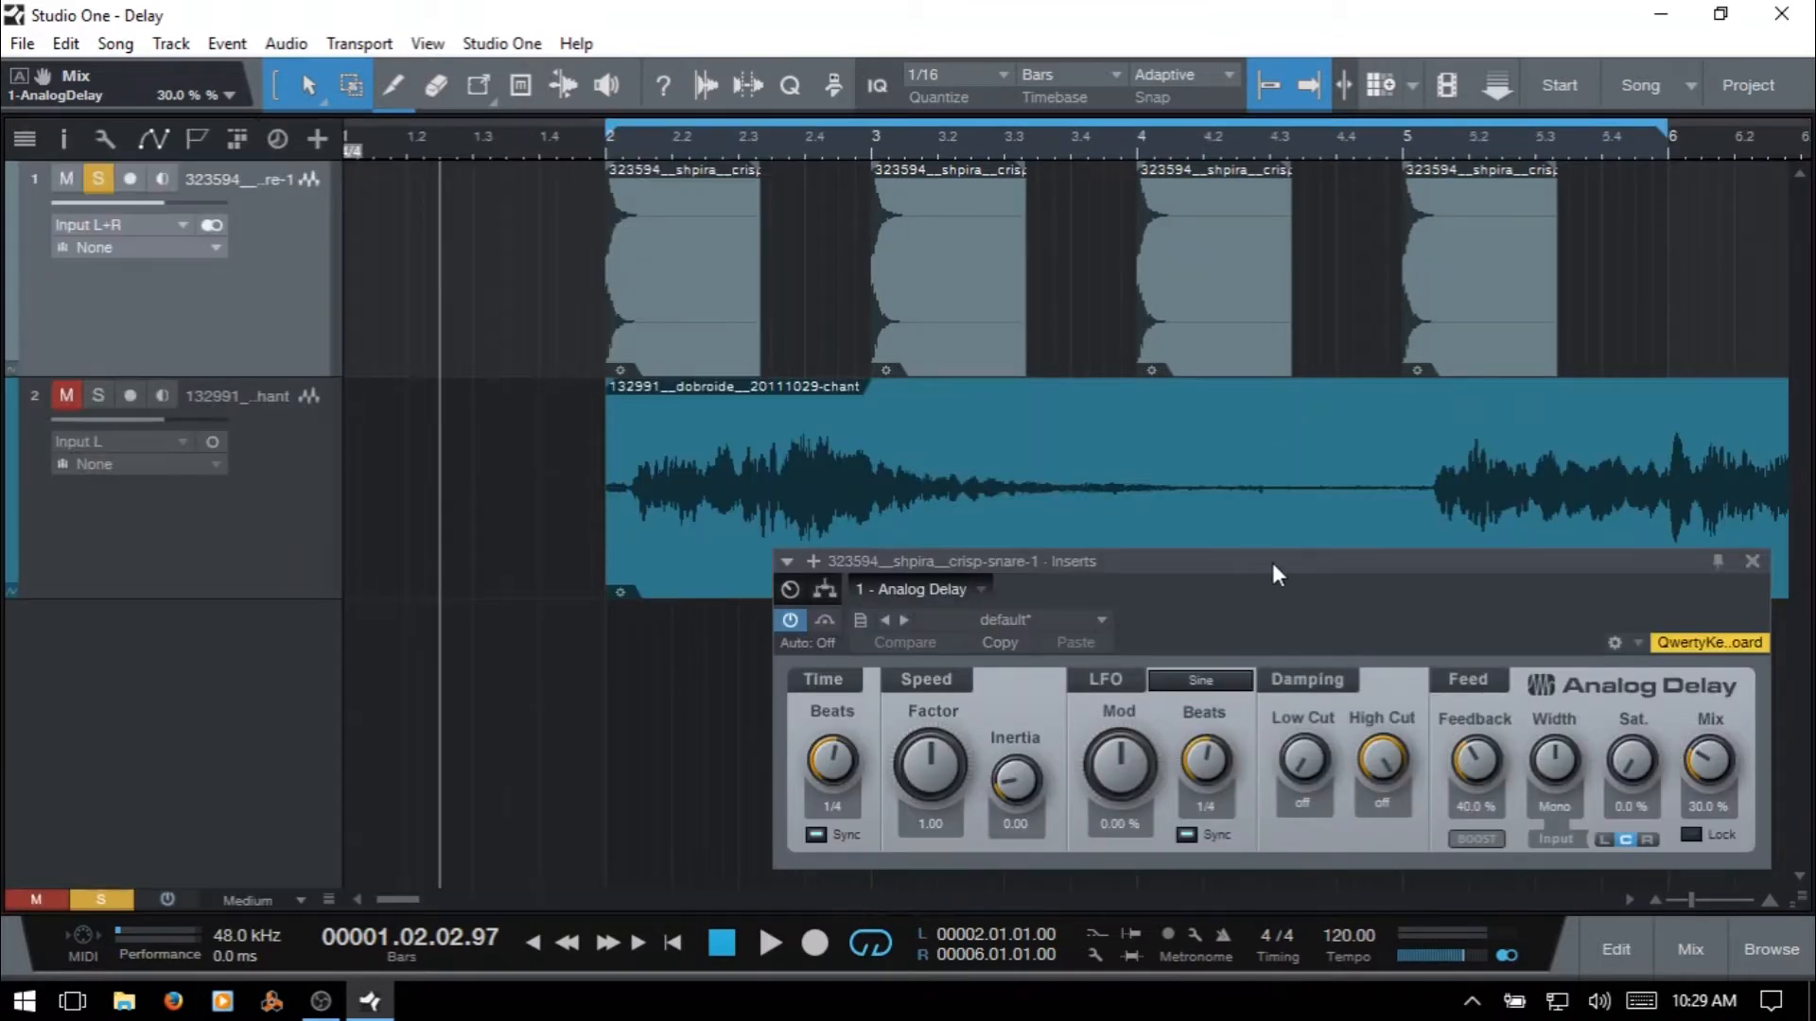
drag(1271, 568, 949, 430)
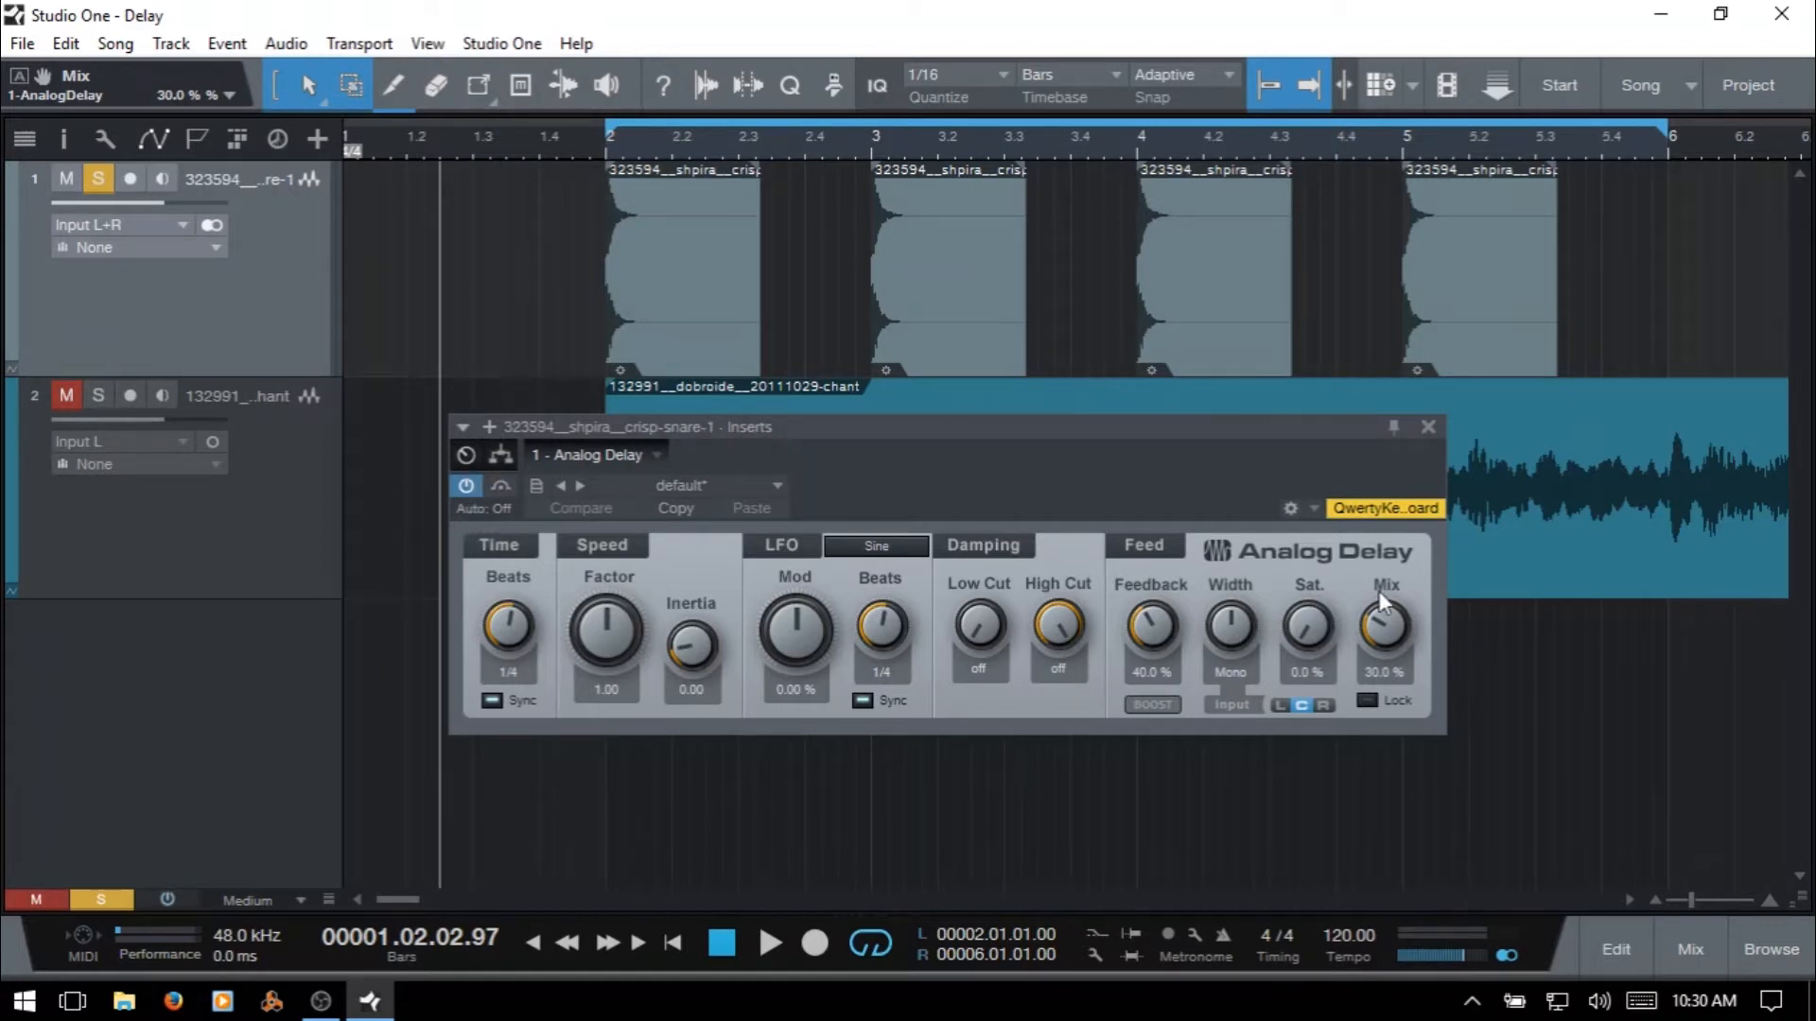
- Examine the Analog Delay's bypass, preset file options, preset list and automation modes without changing any settings
click(502, 485)
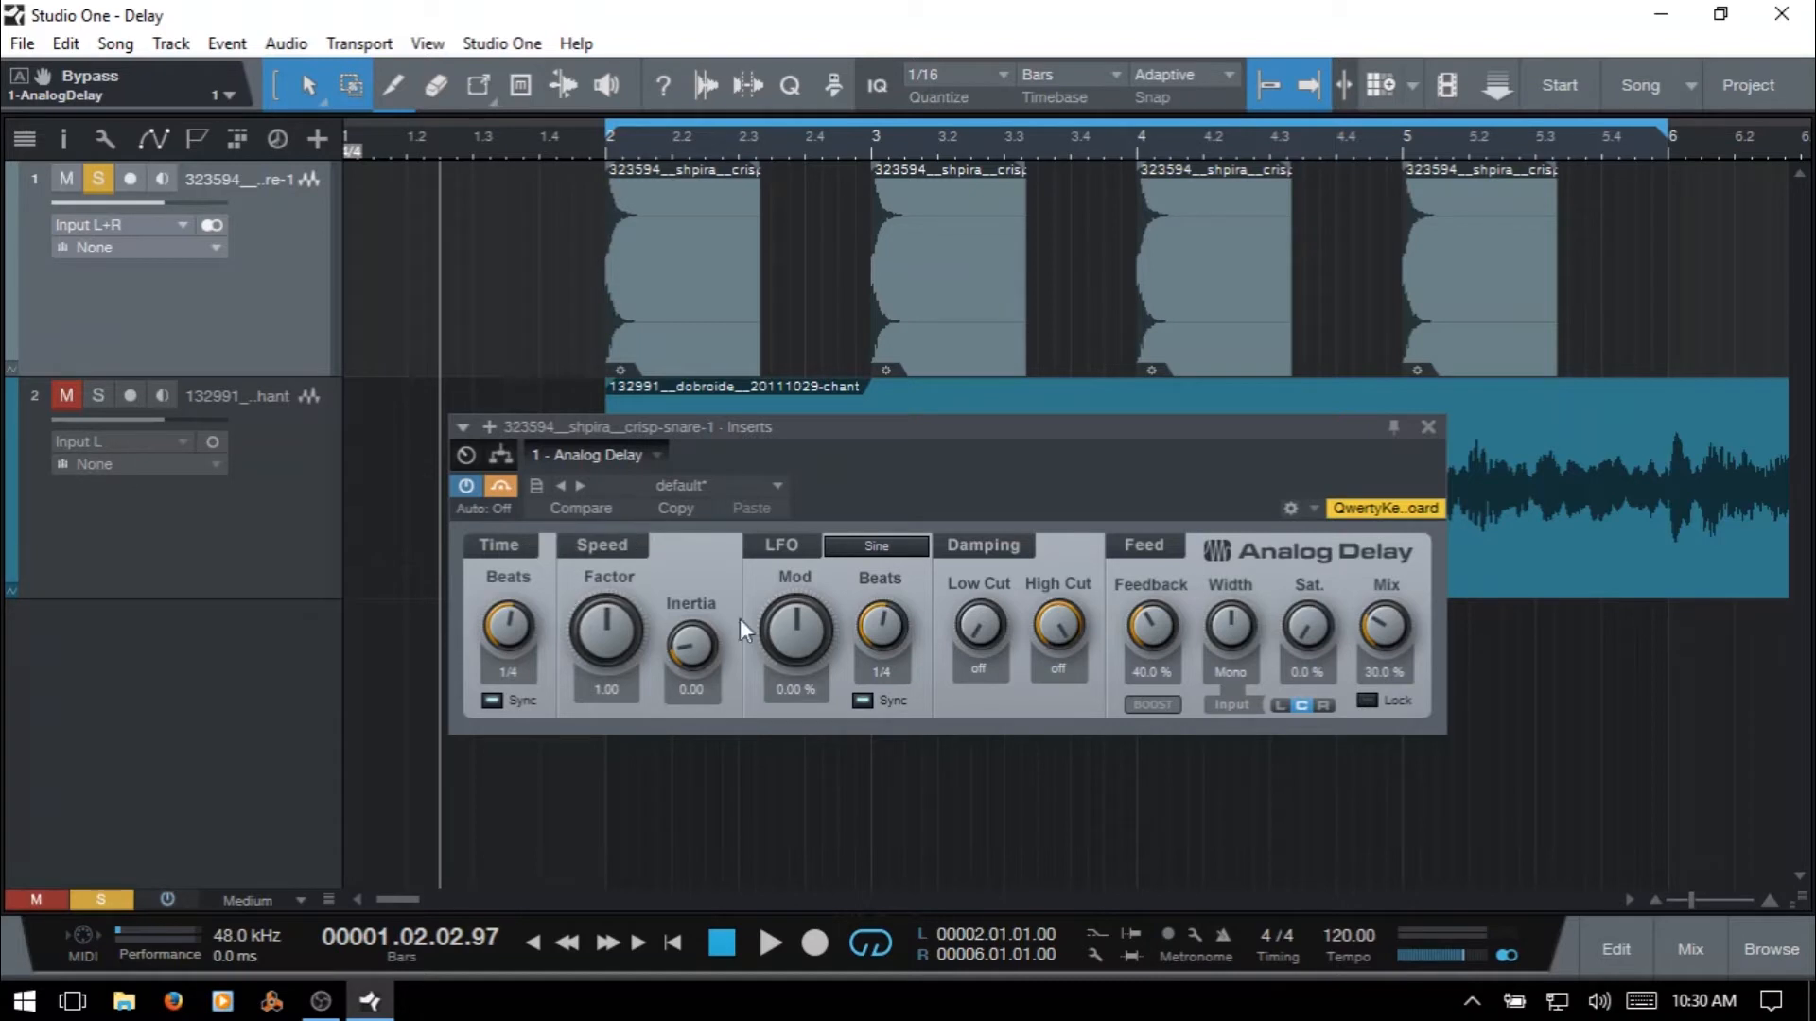
click(502, 490)
click(538, 485)
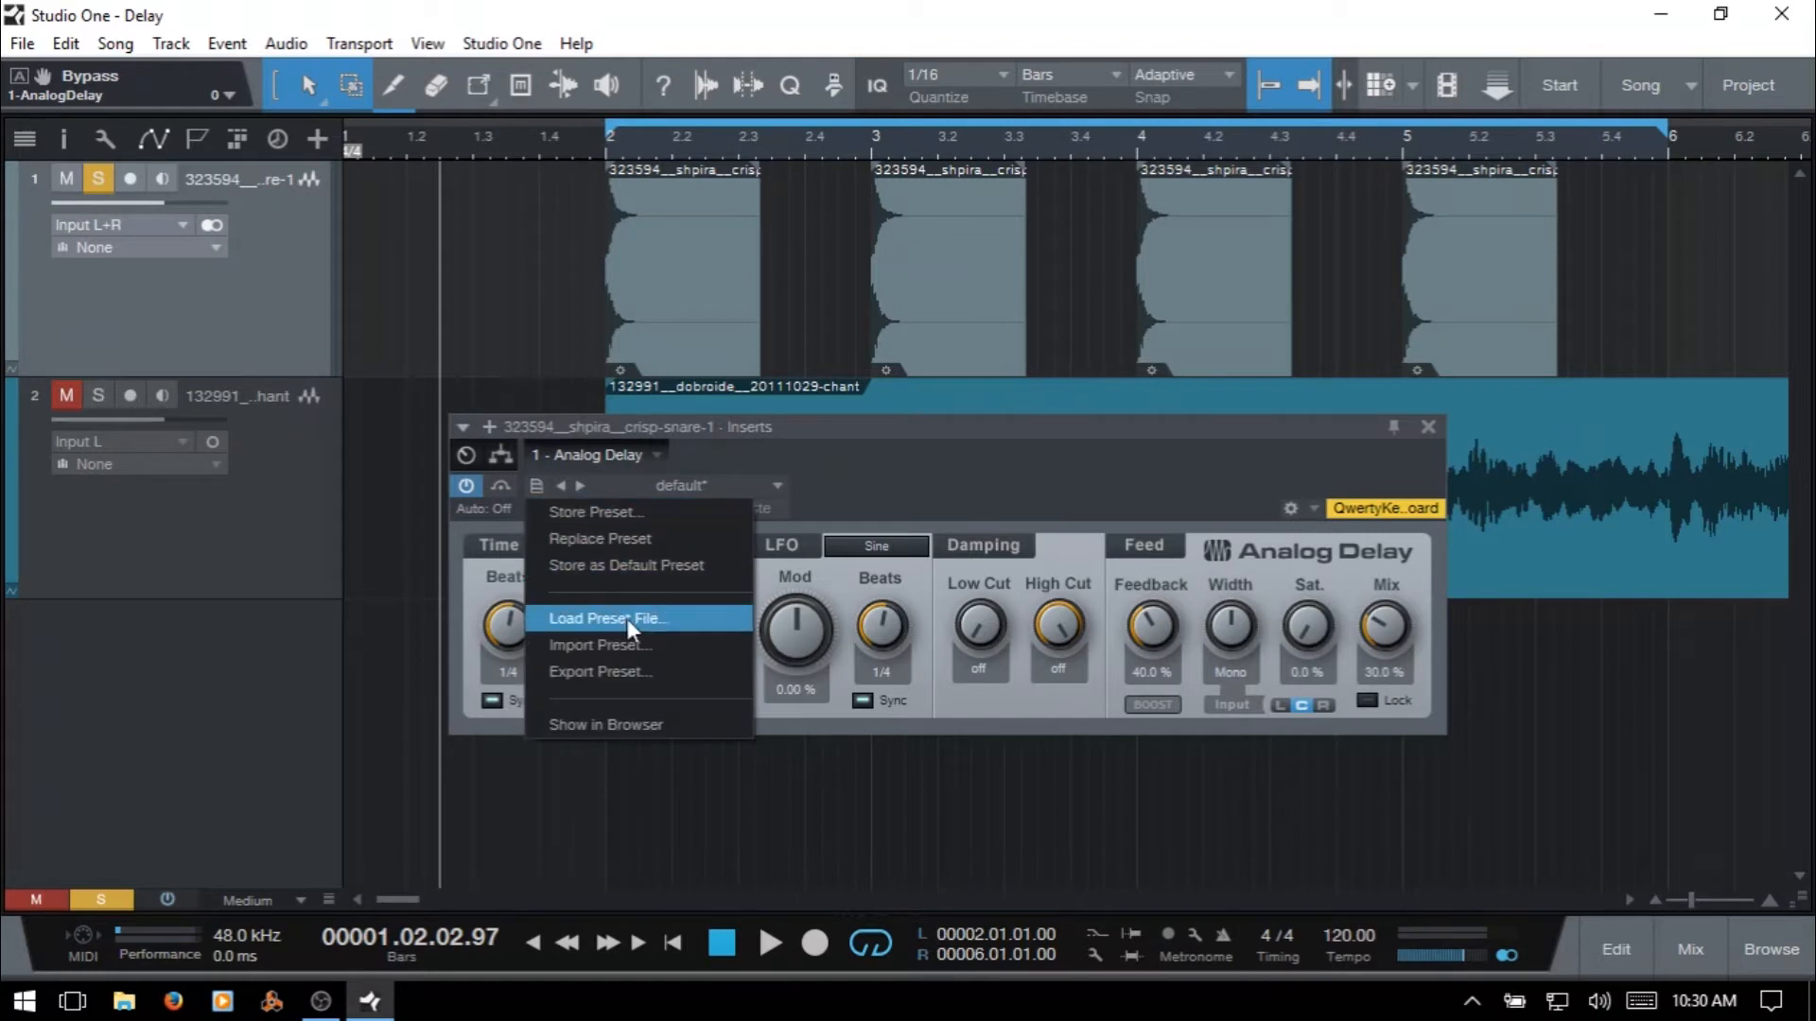
click(944, 474)
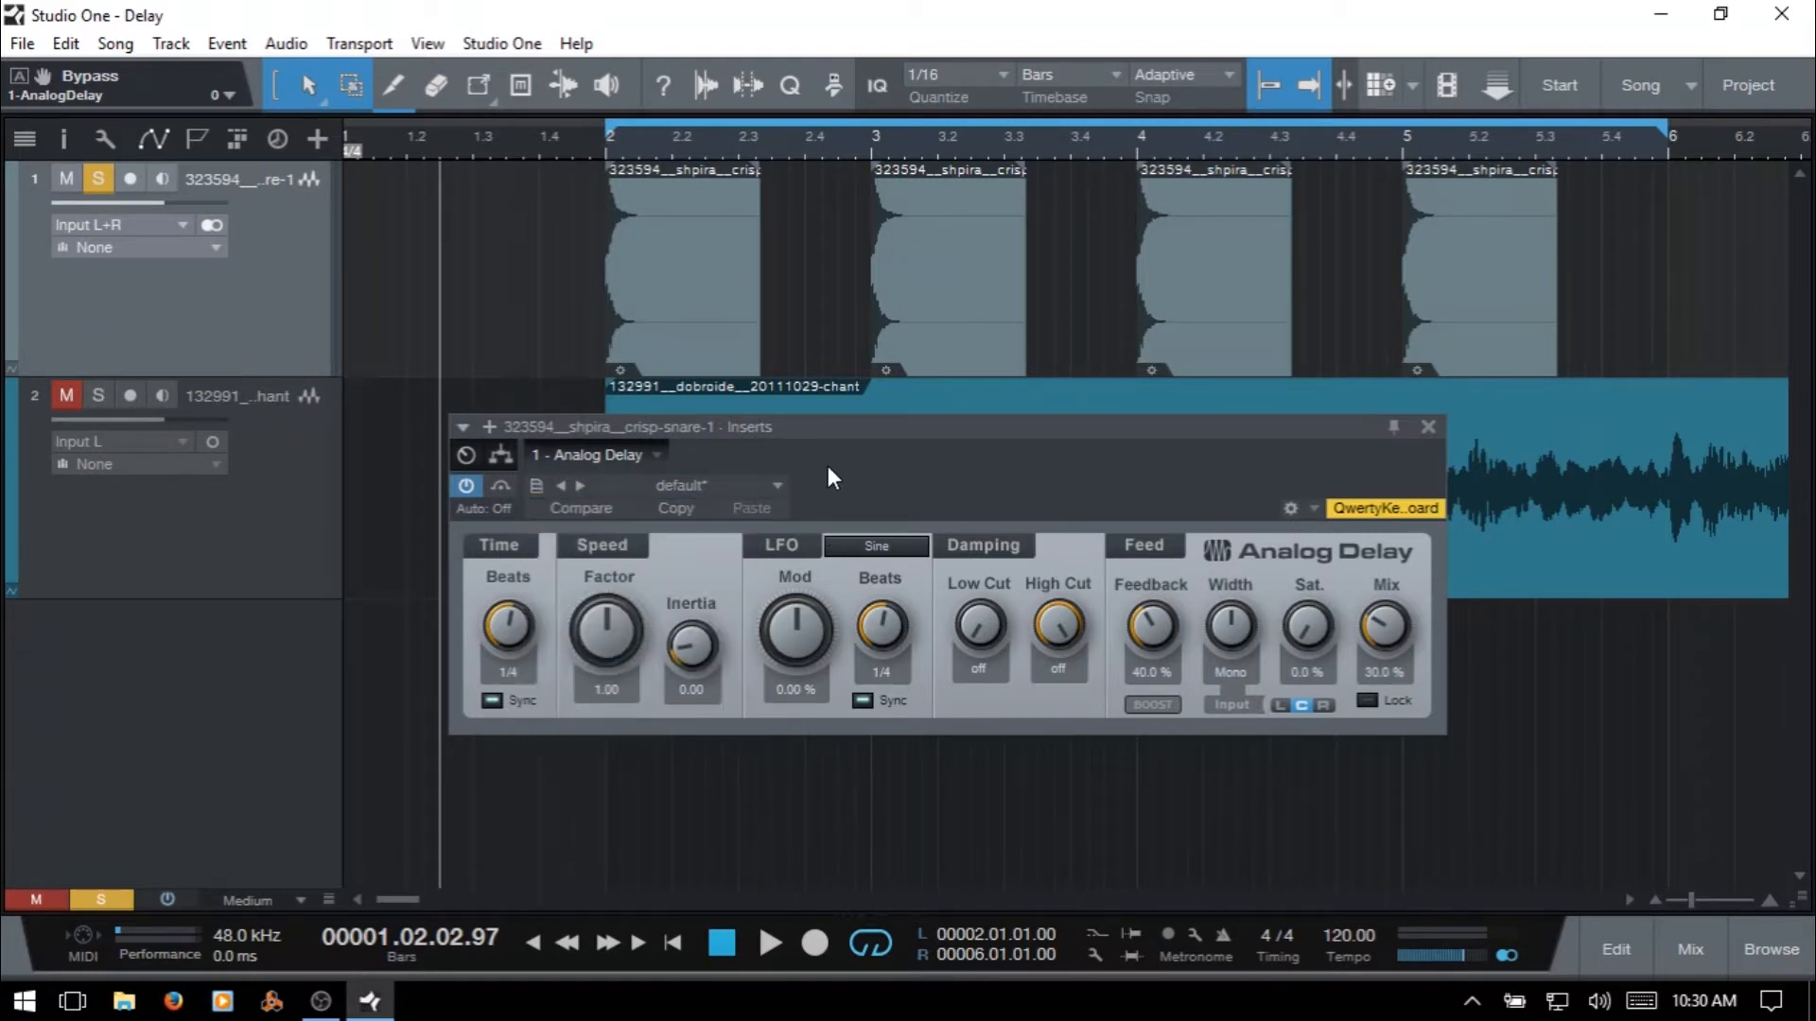
click(775, 486)
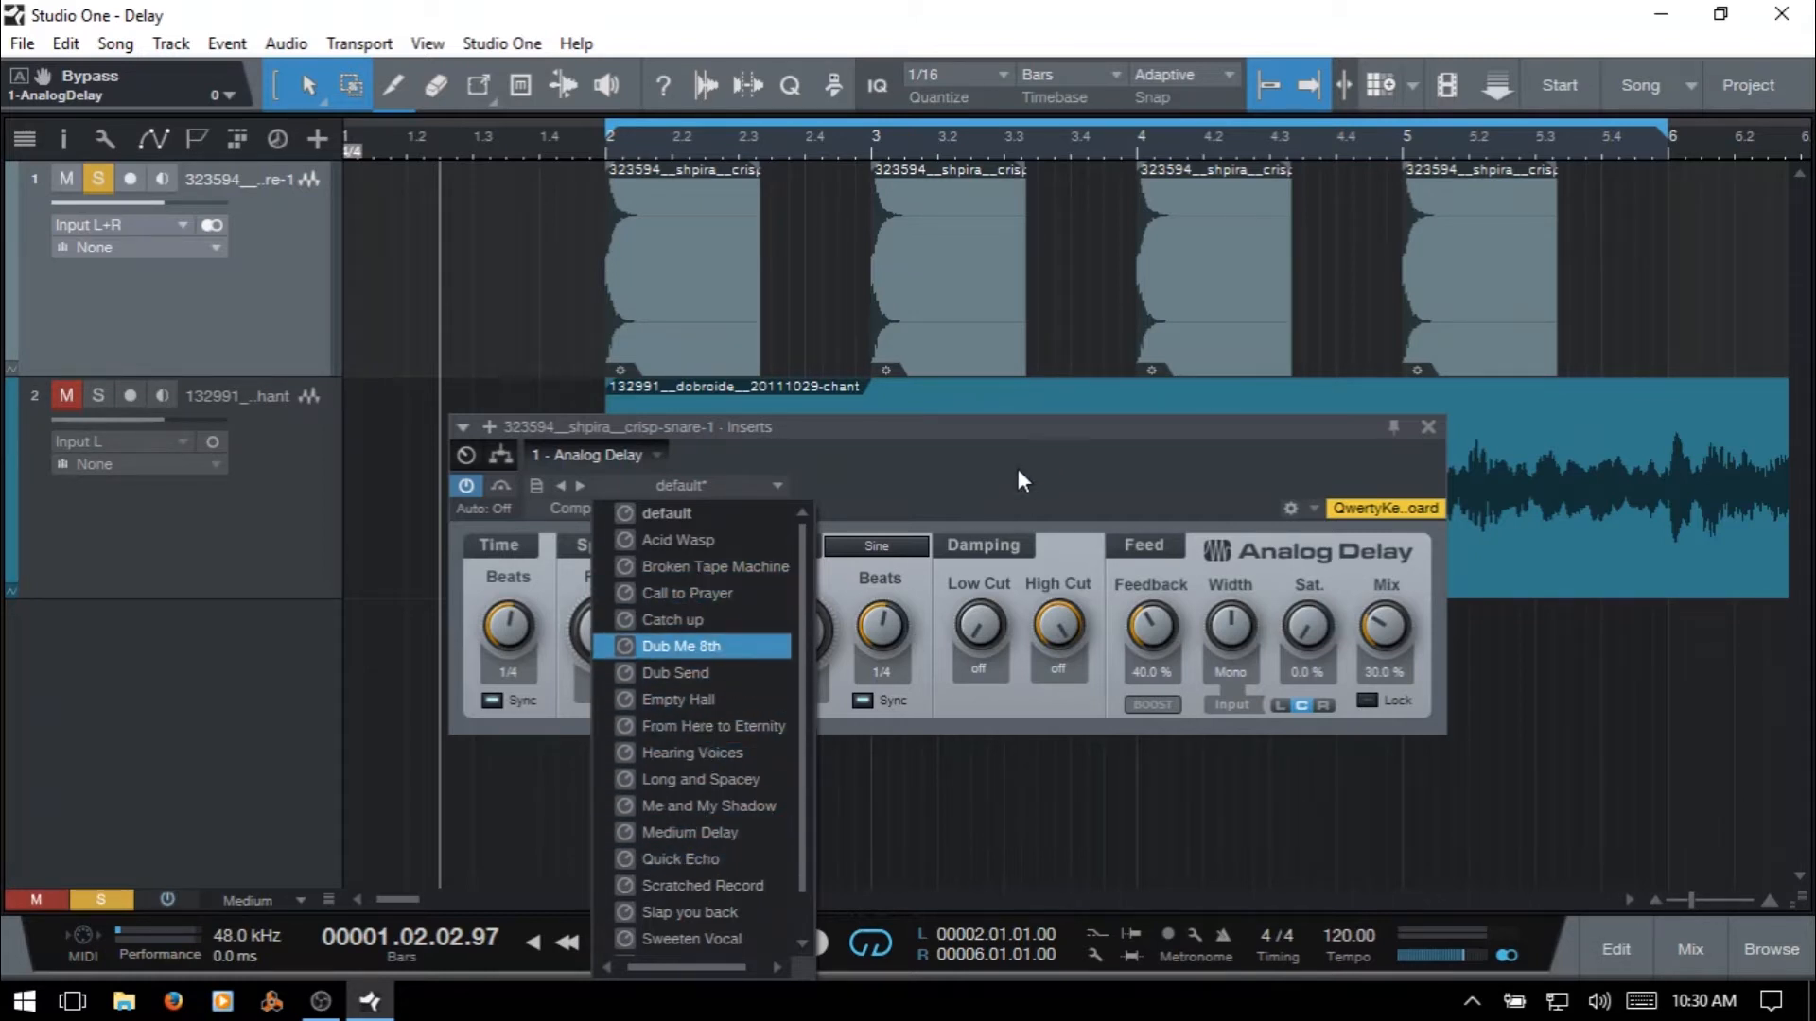
click(1103, 443)
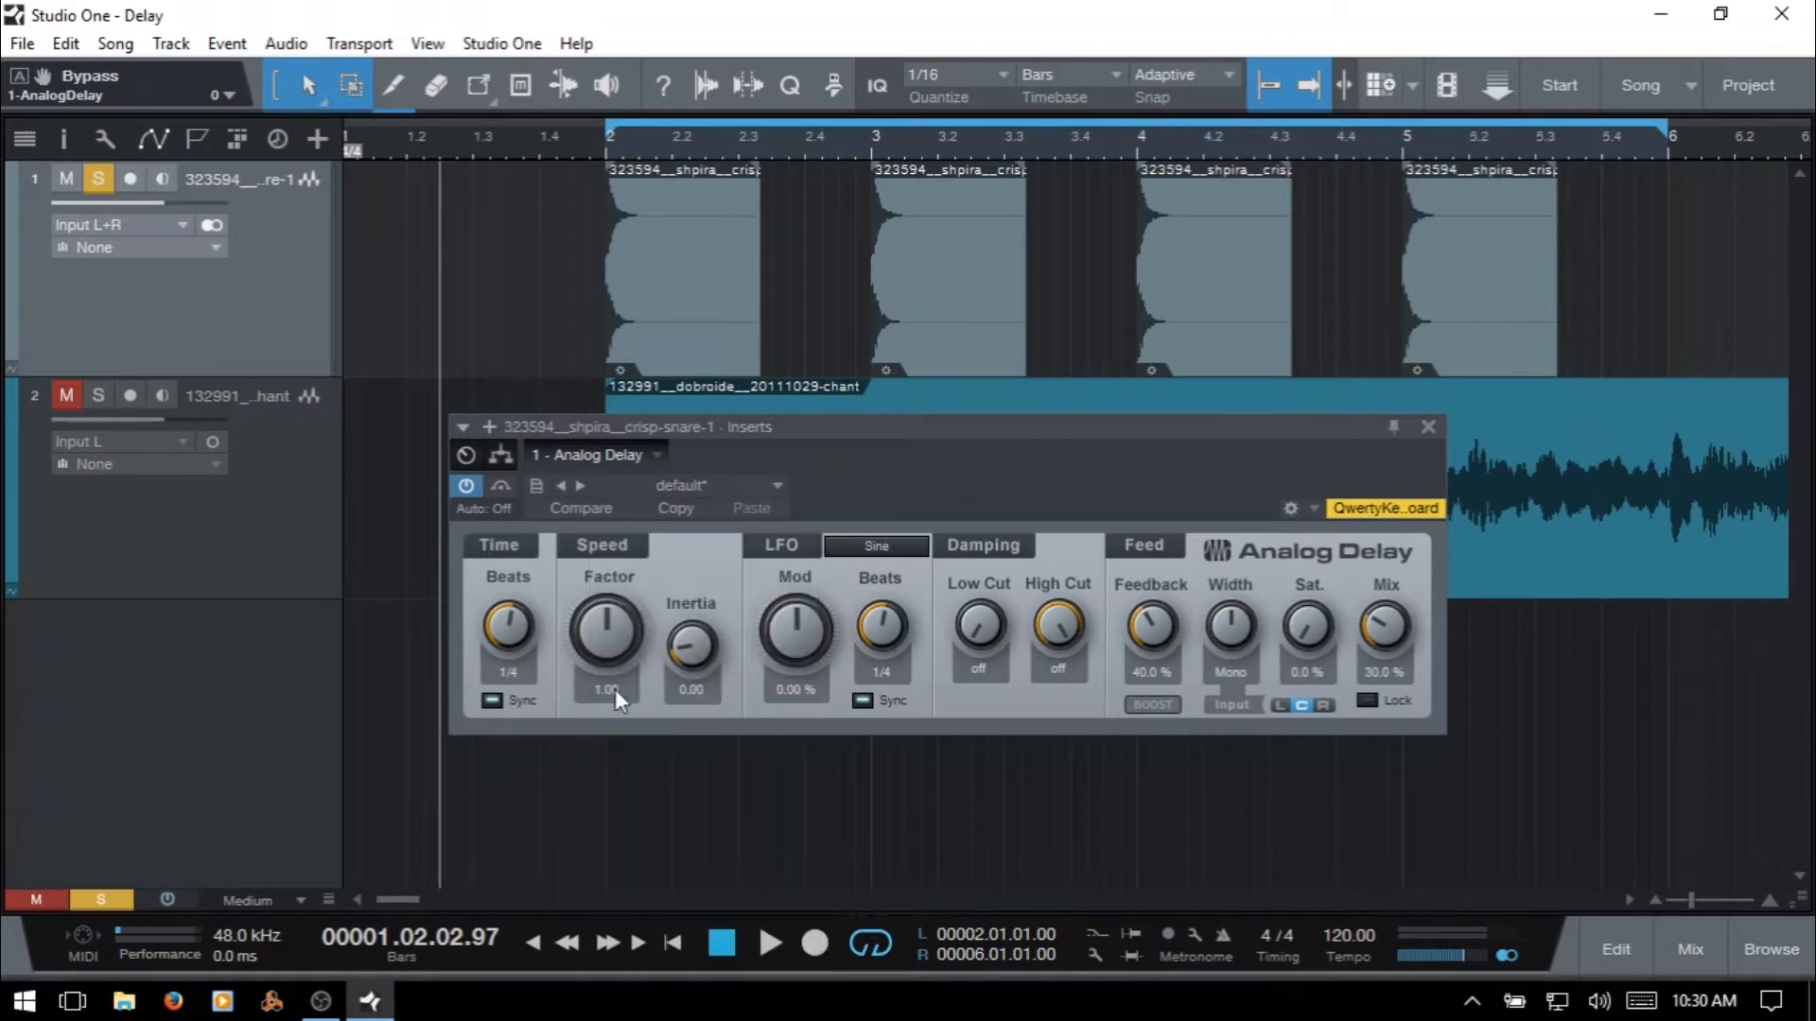
click(772, 484)
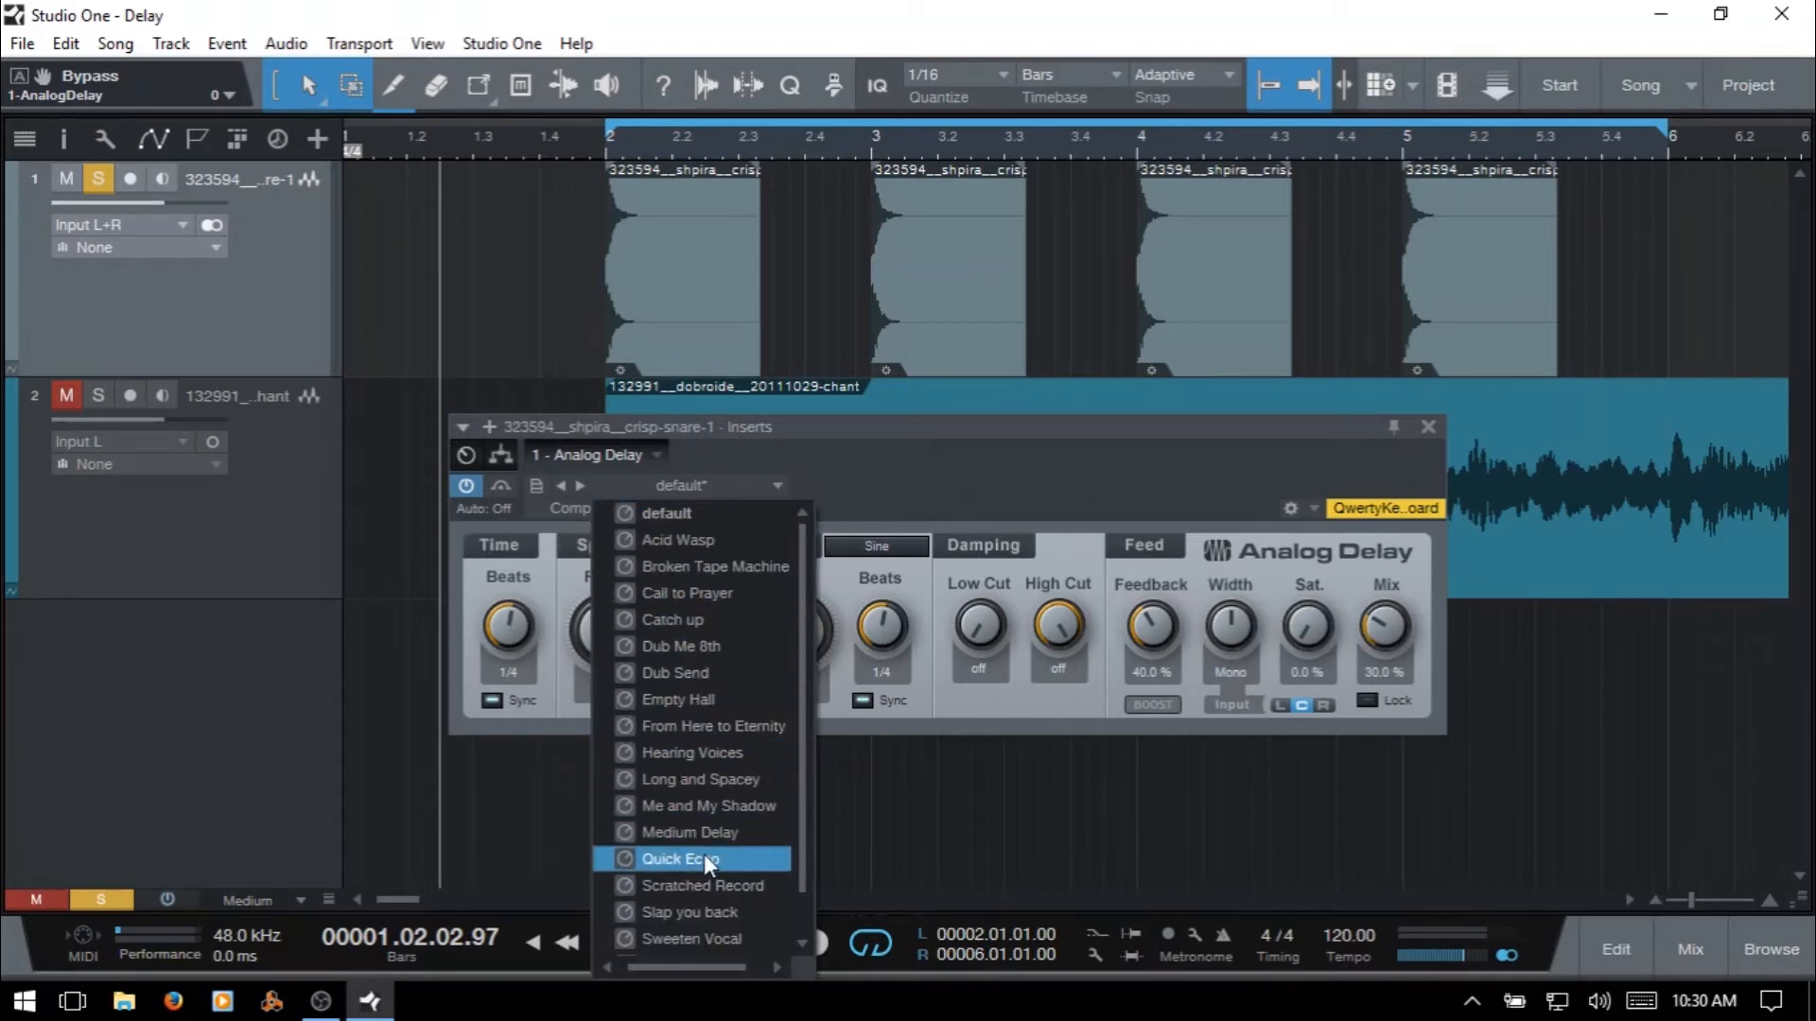
click(917, 438)
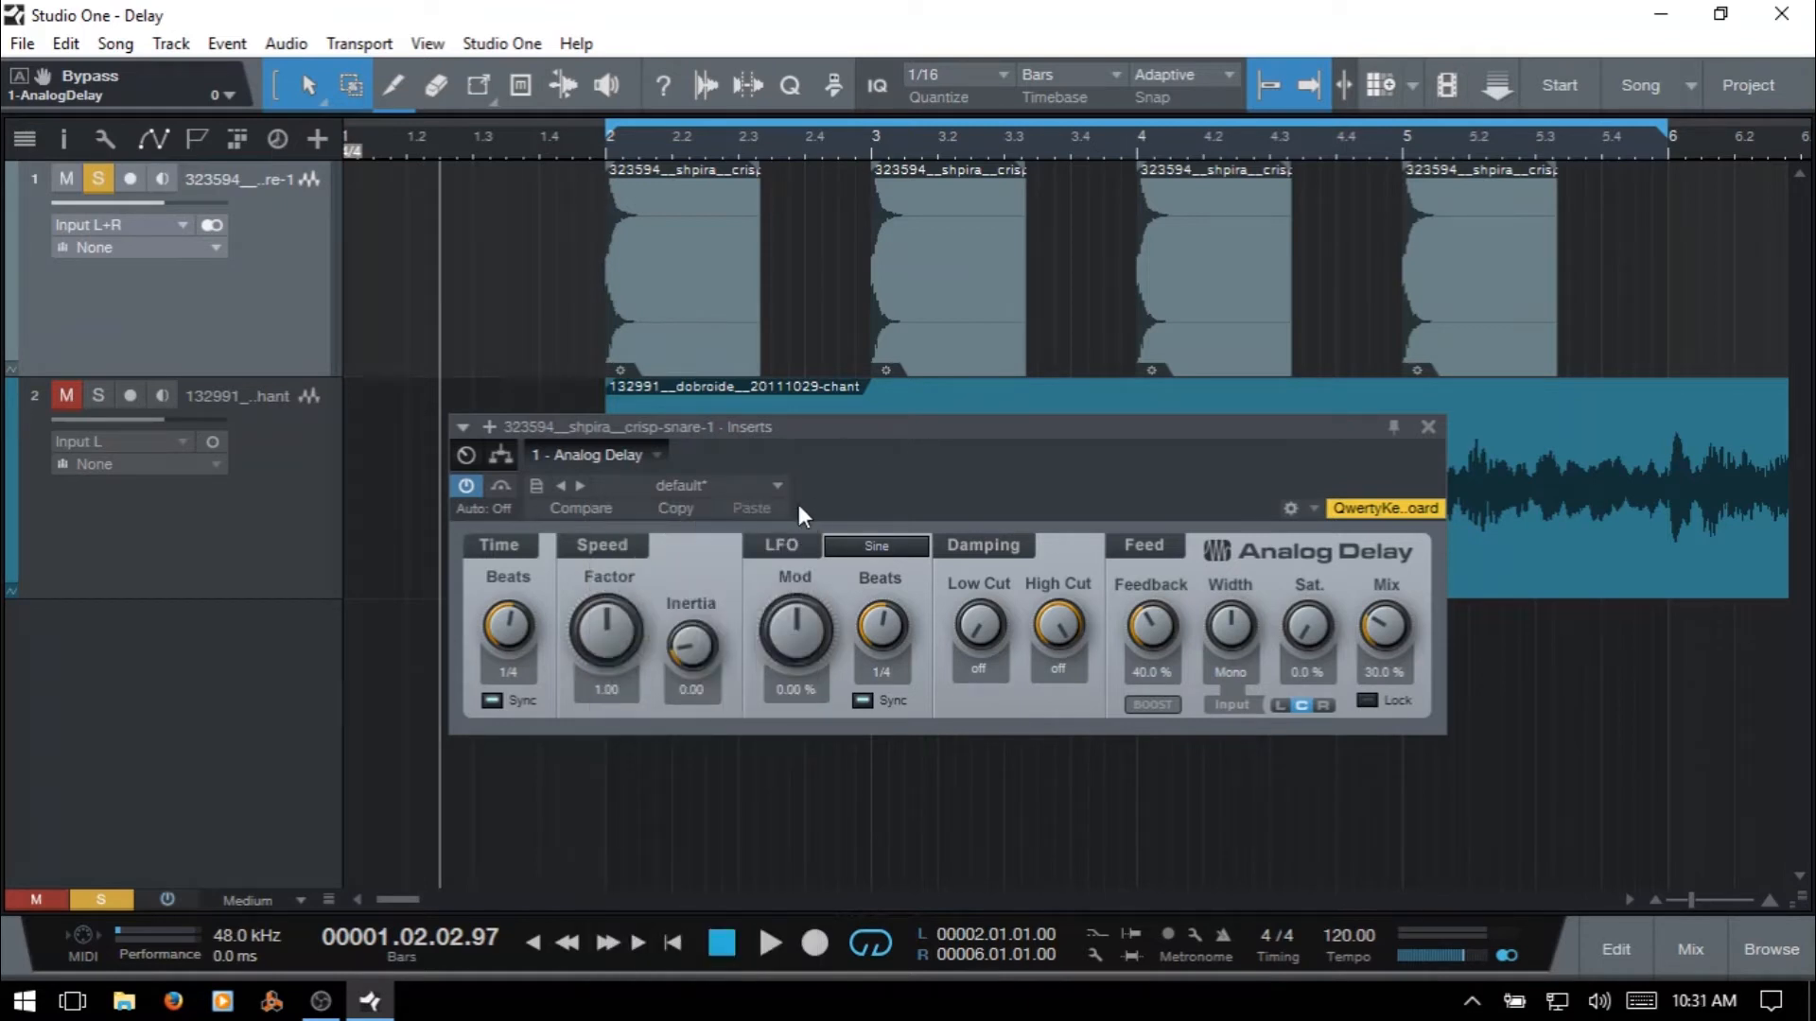
click(484, 508)
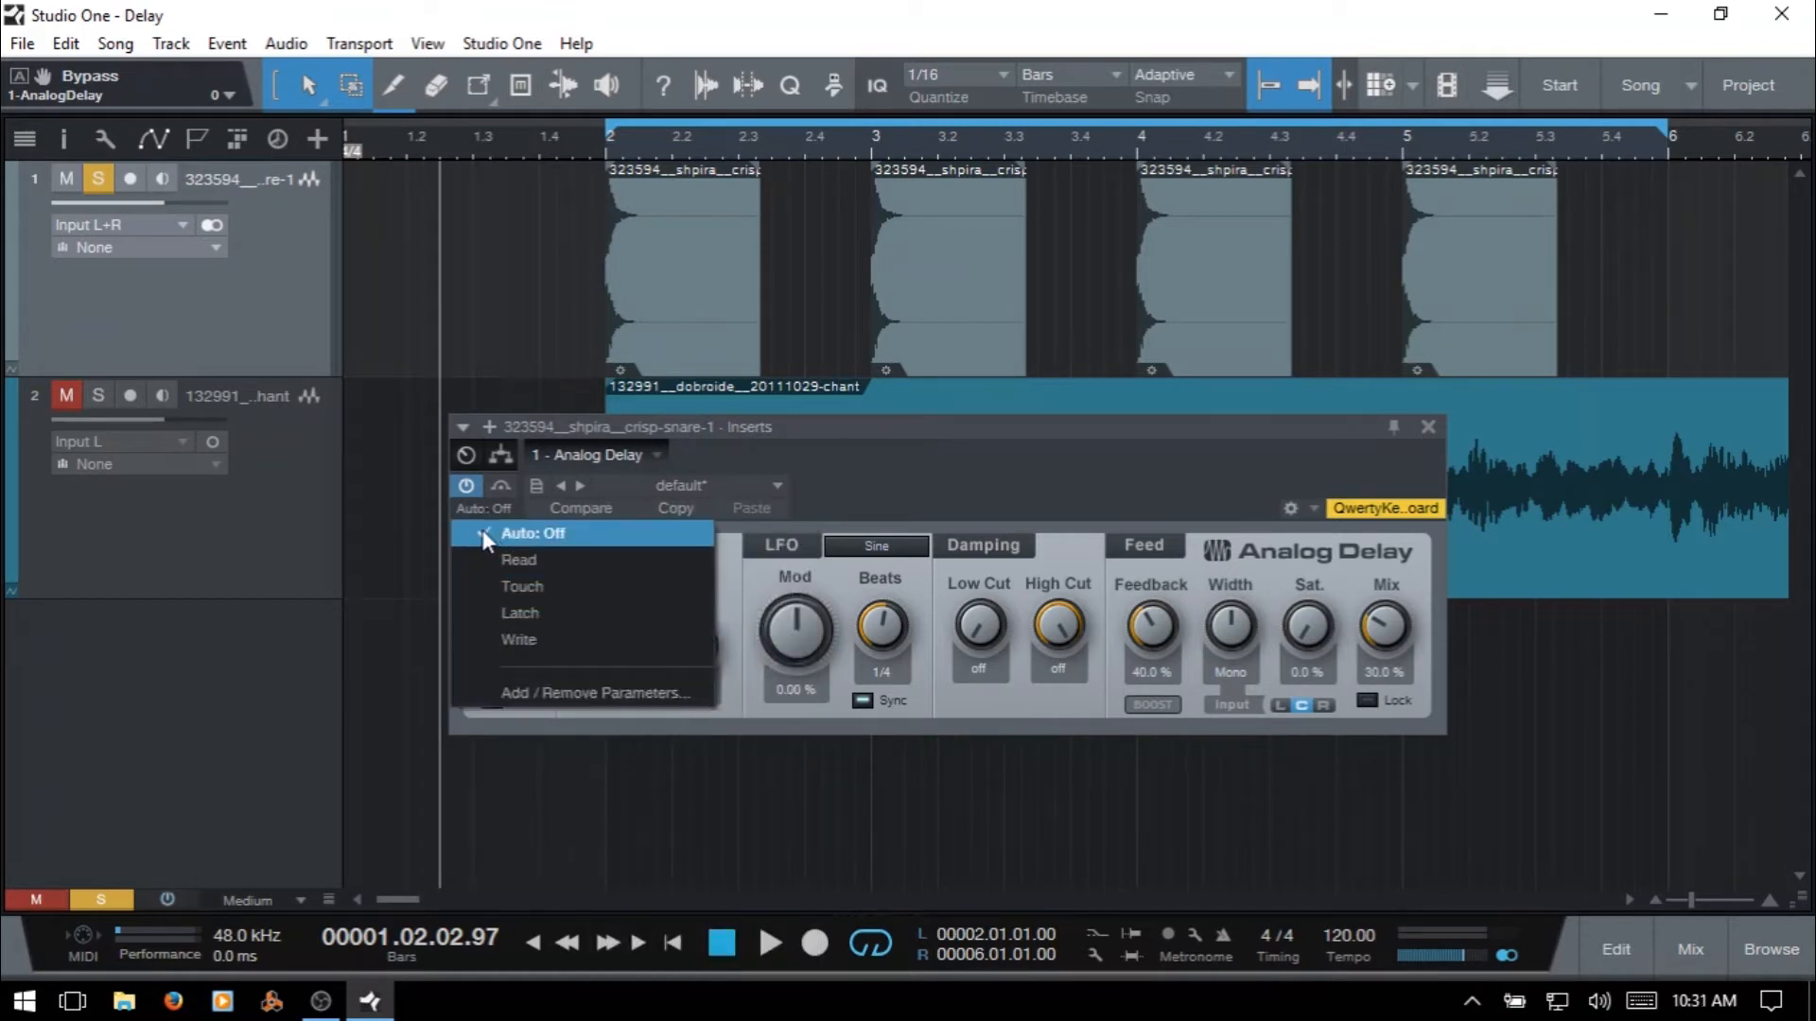
click(903, 470)
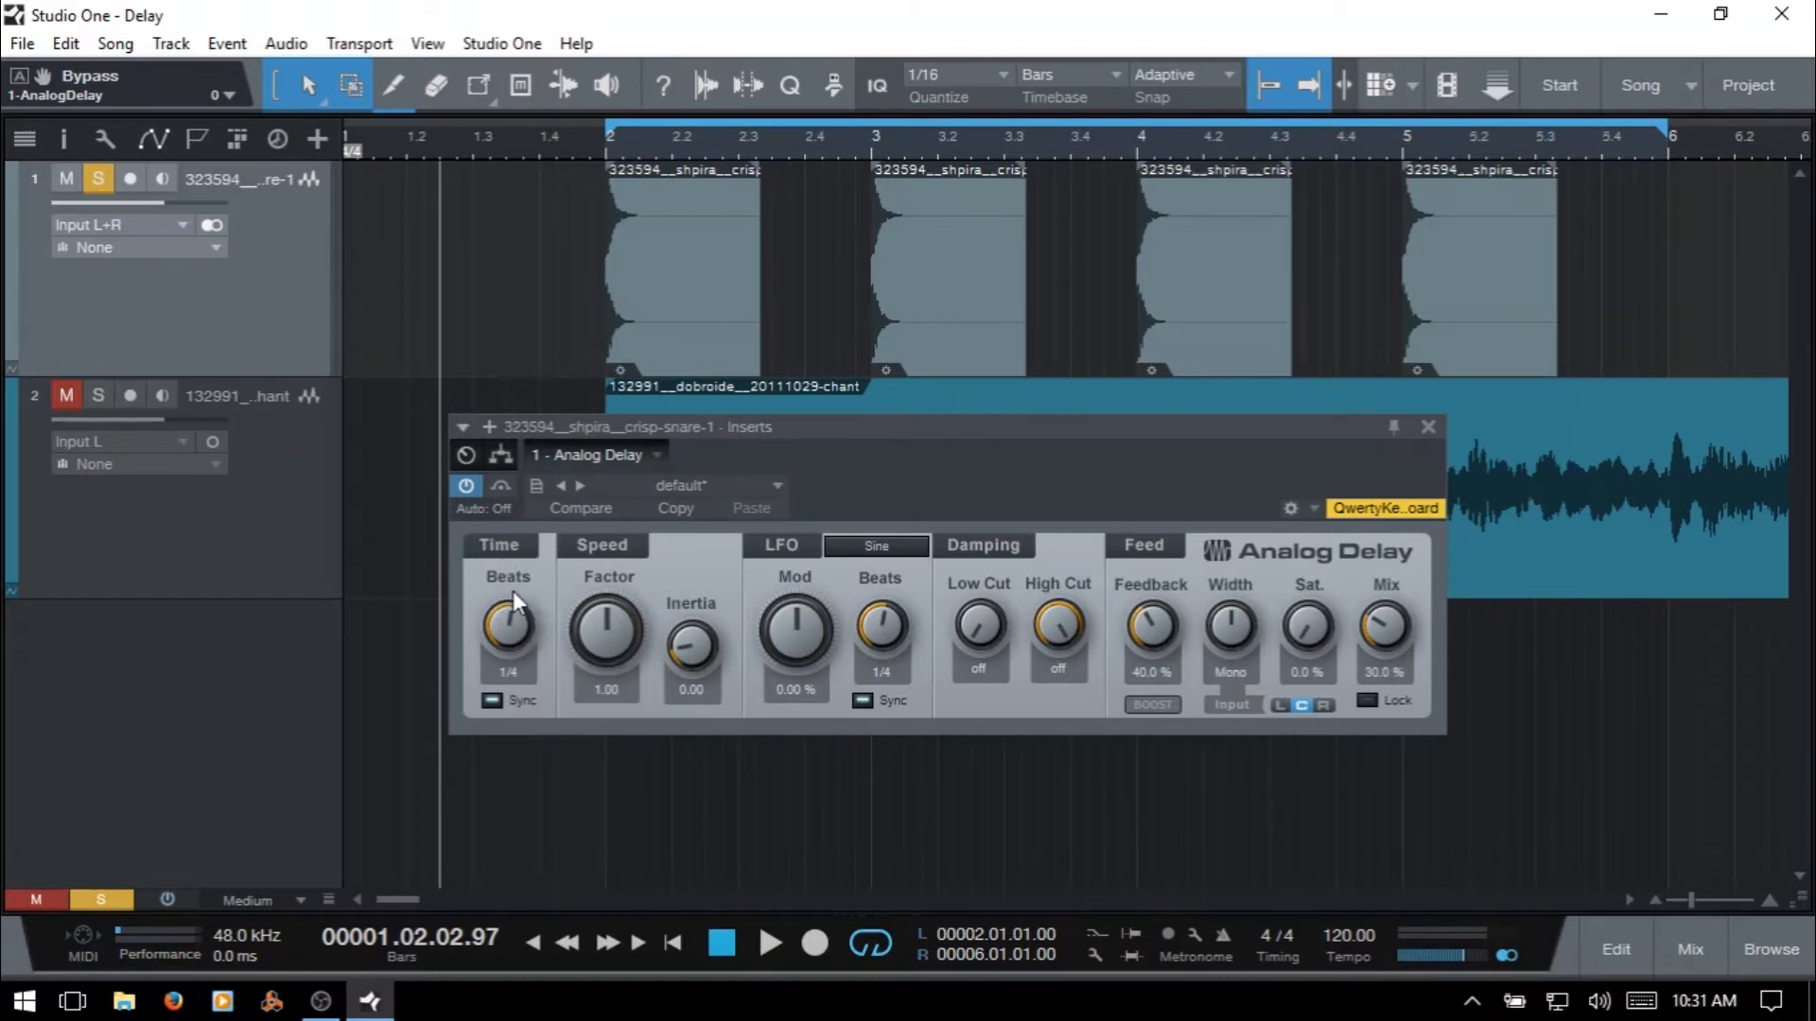
- Deactivate the Analog Delay, play the dry snare track, stop and return to the song start
click(463, 486)
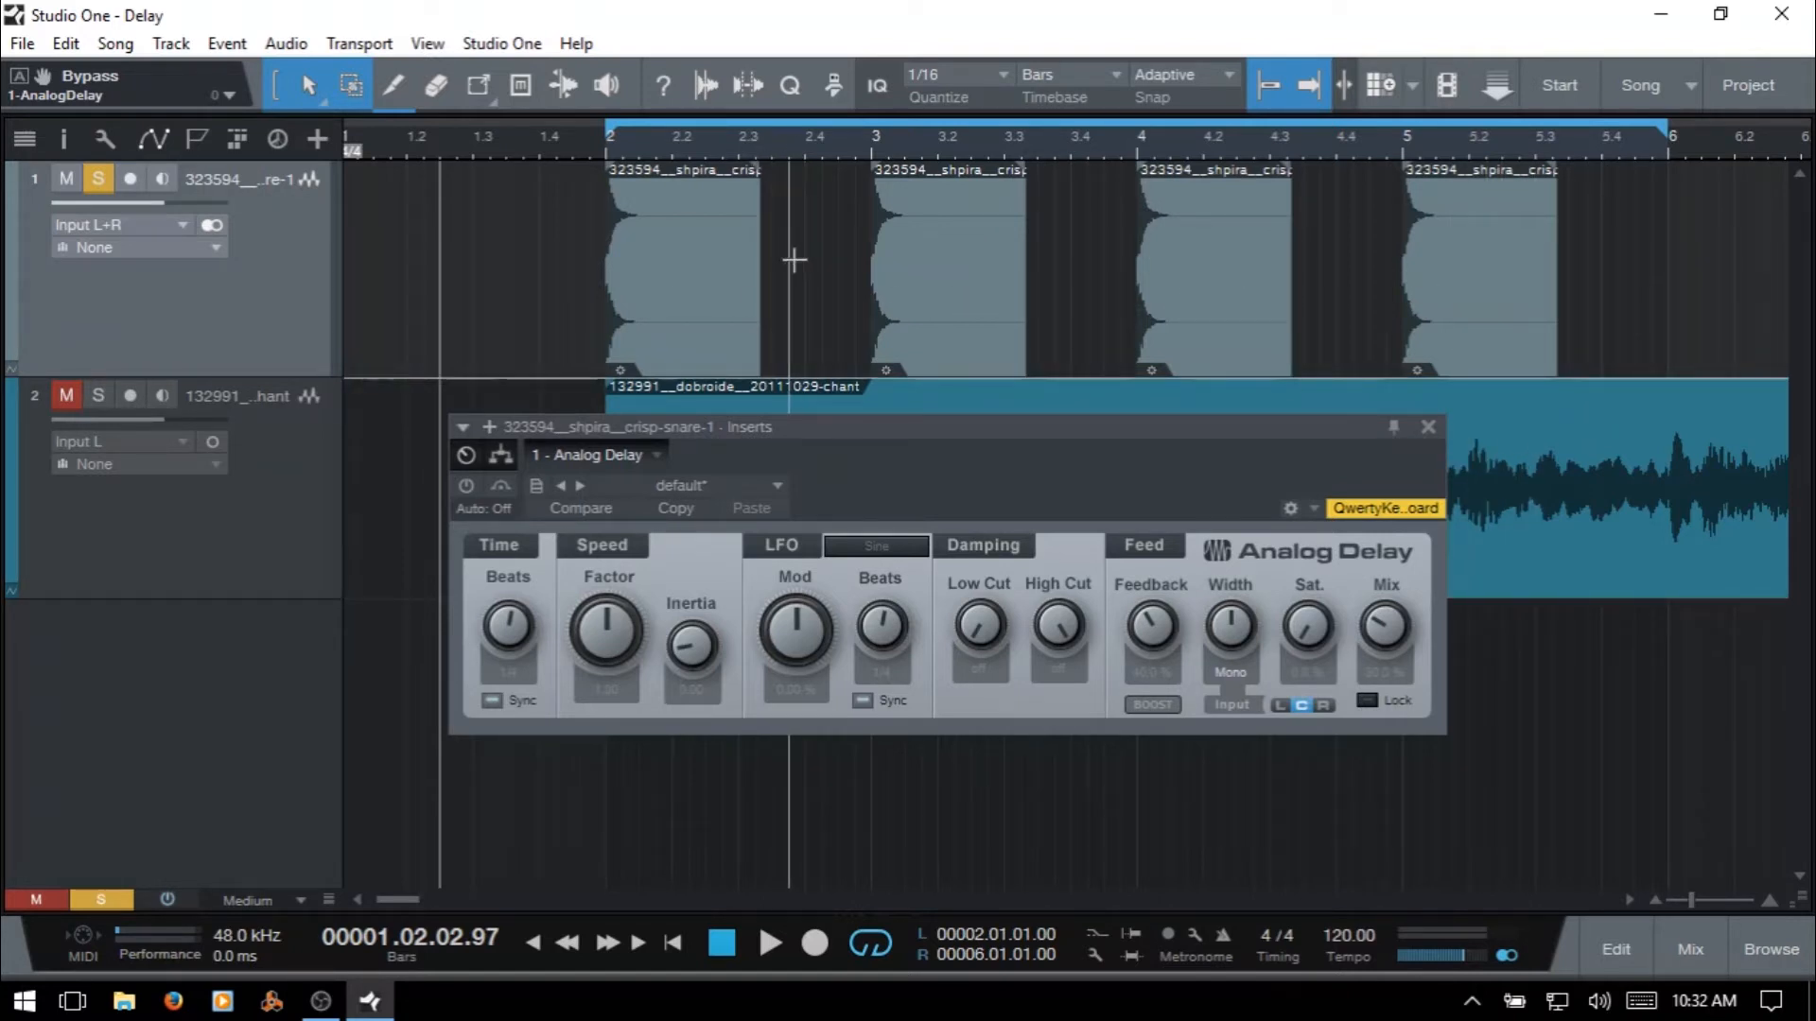
key(space)
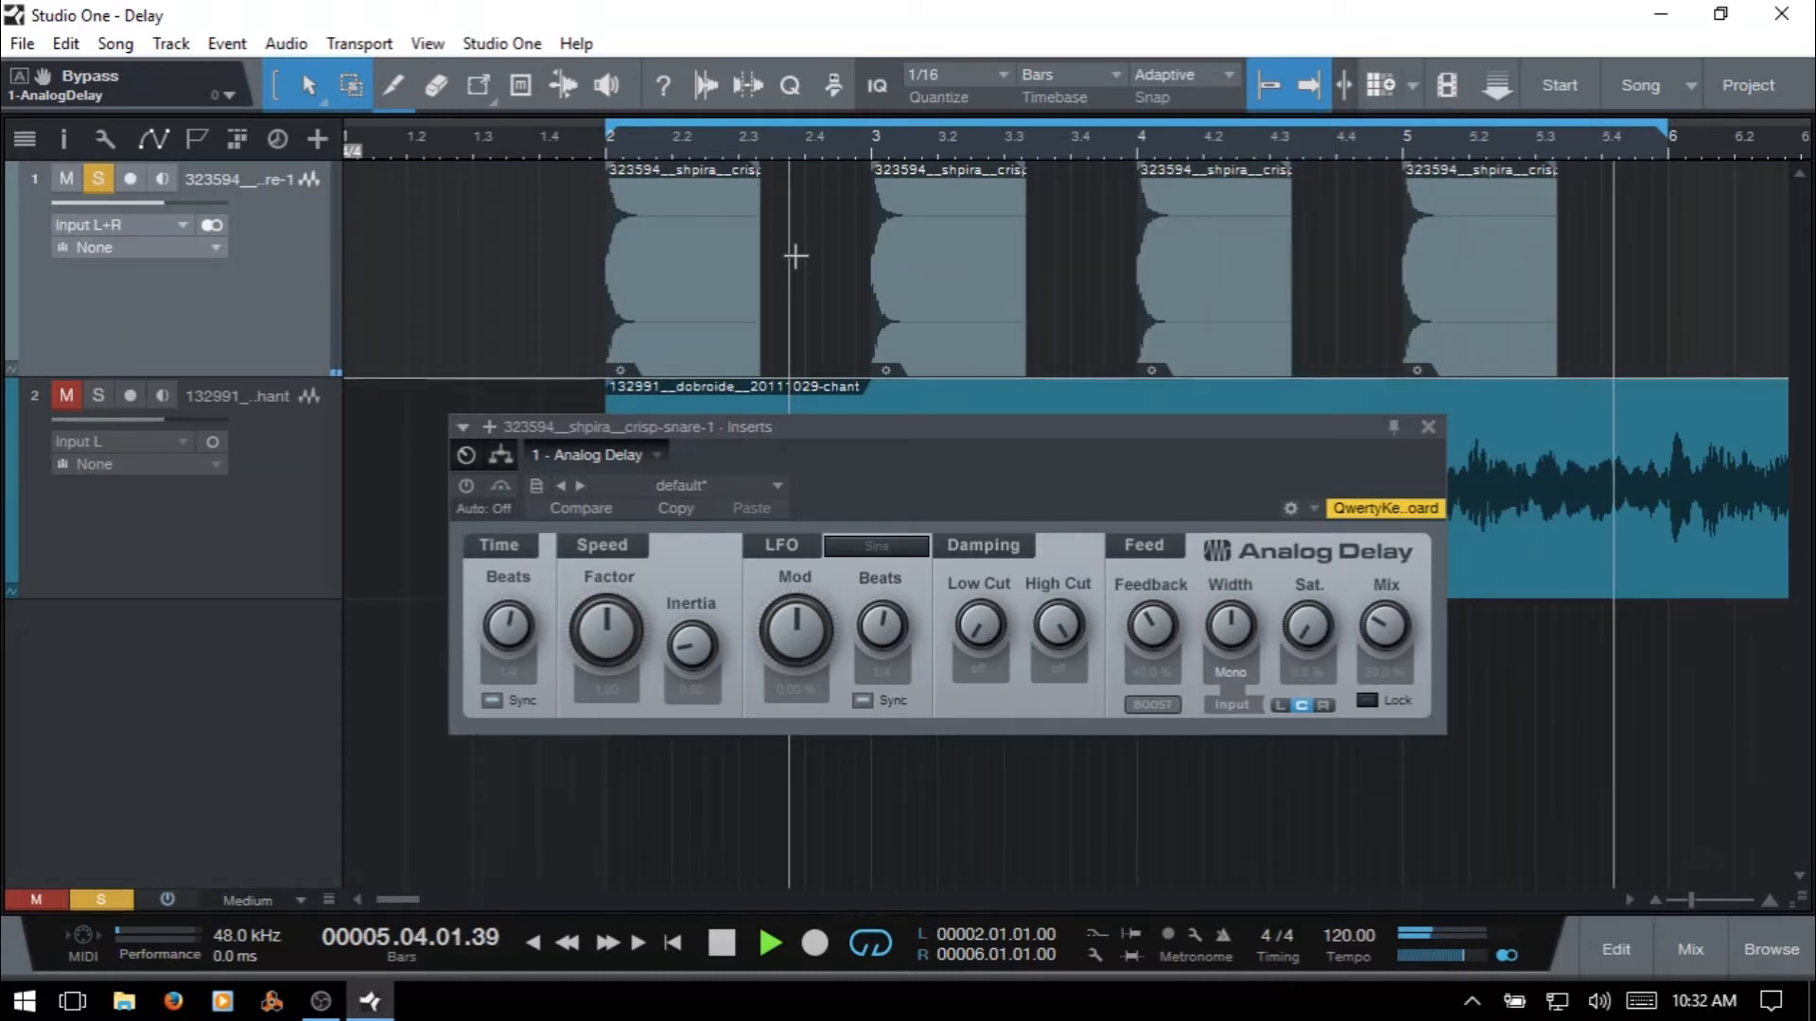
key(space)
key(comma)
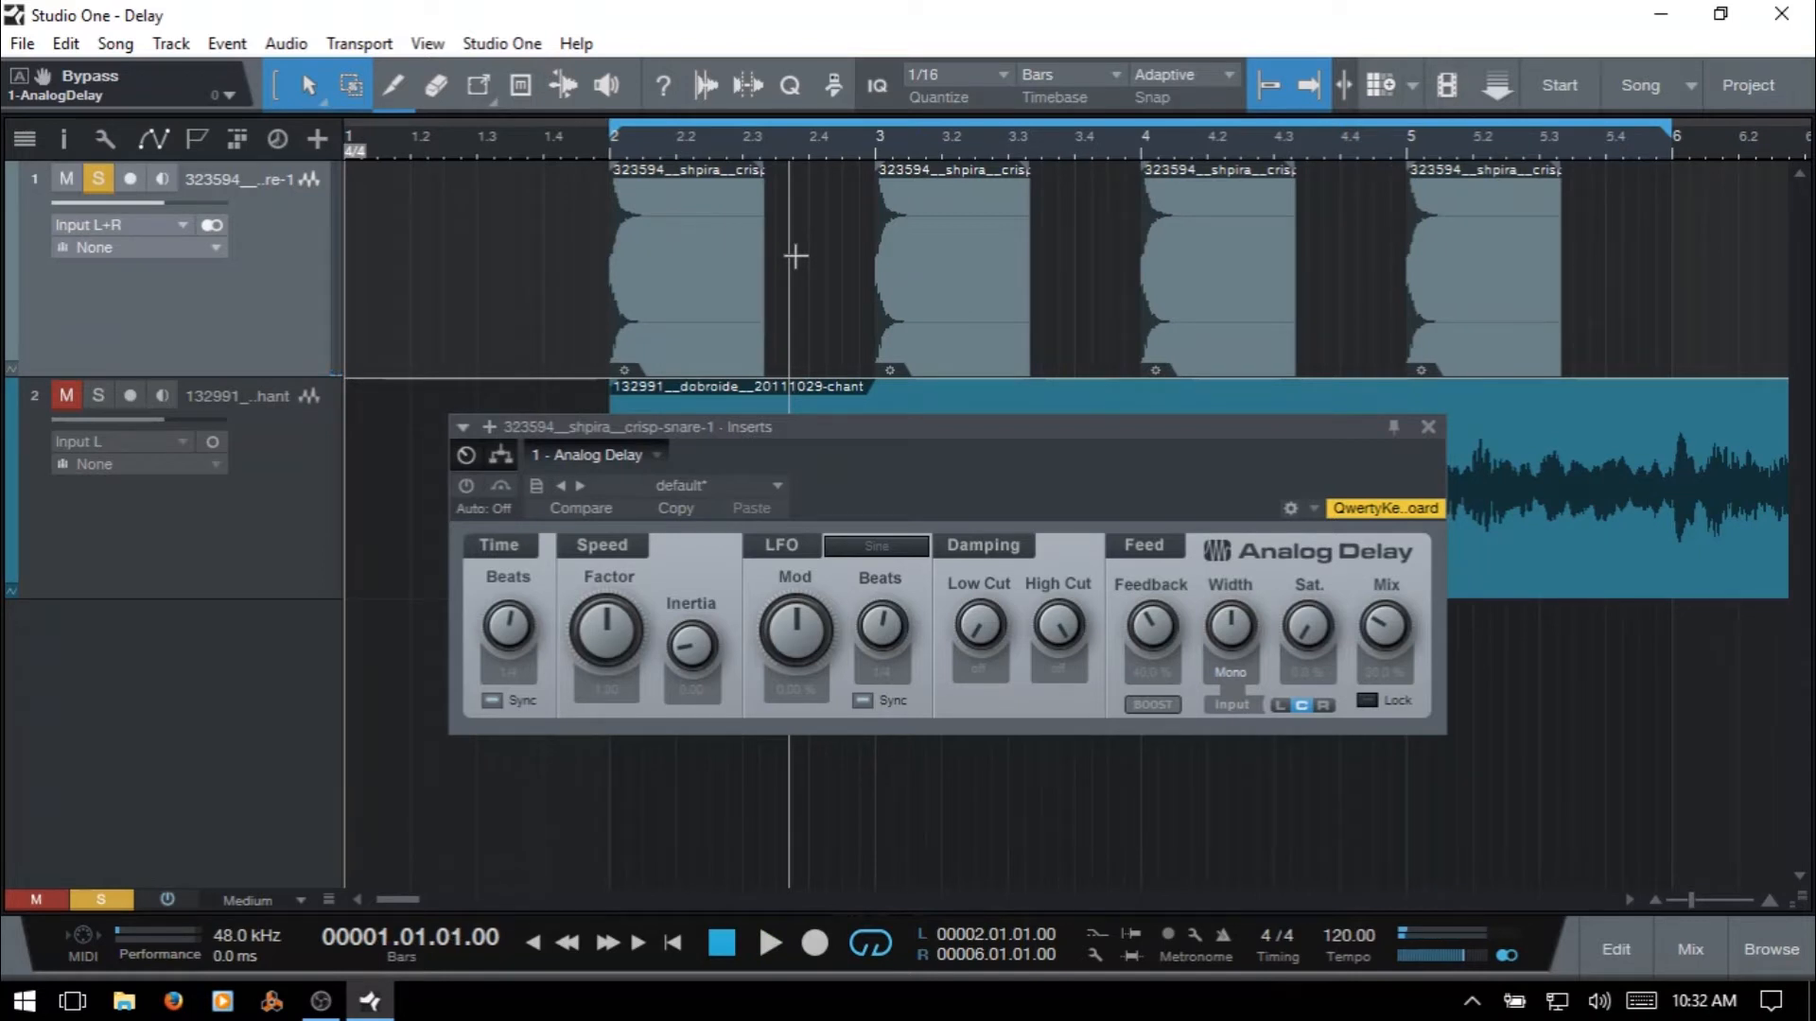
- Reactivate the Analog Delay and set its Feedback to 0.0 %
click(467, 488)
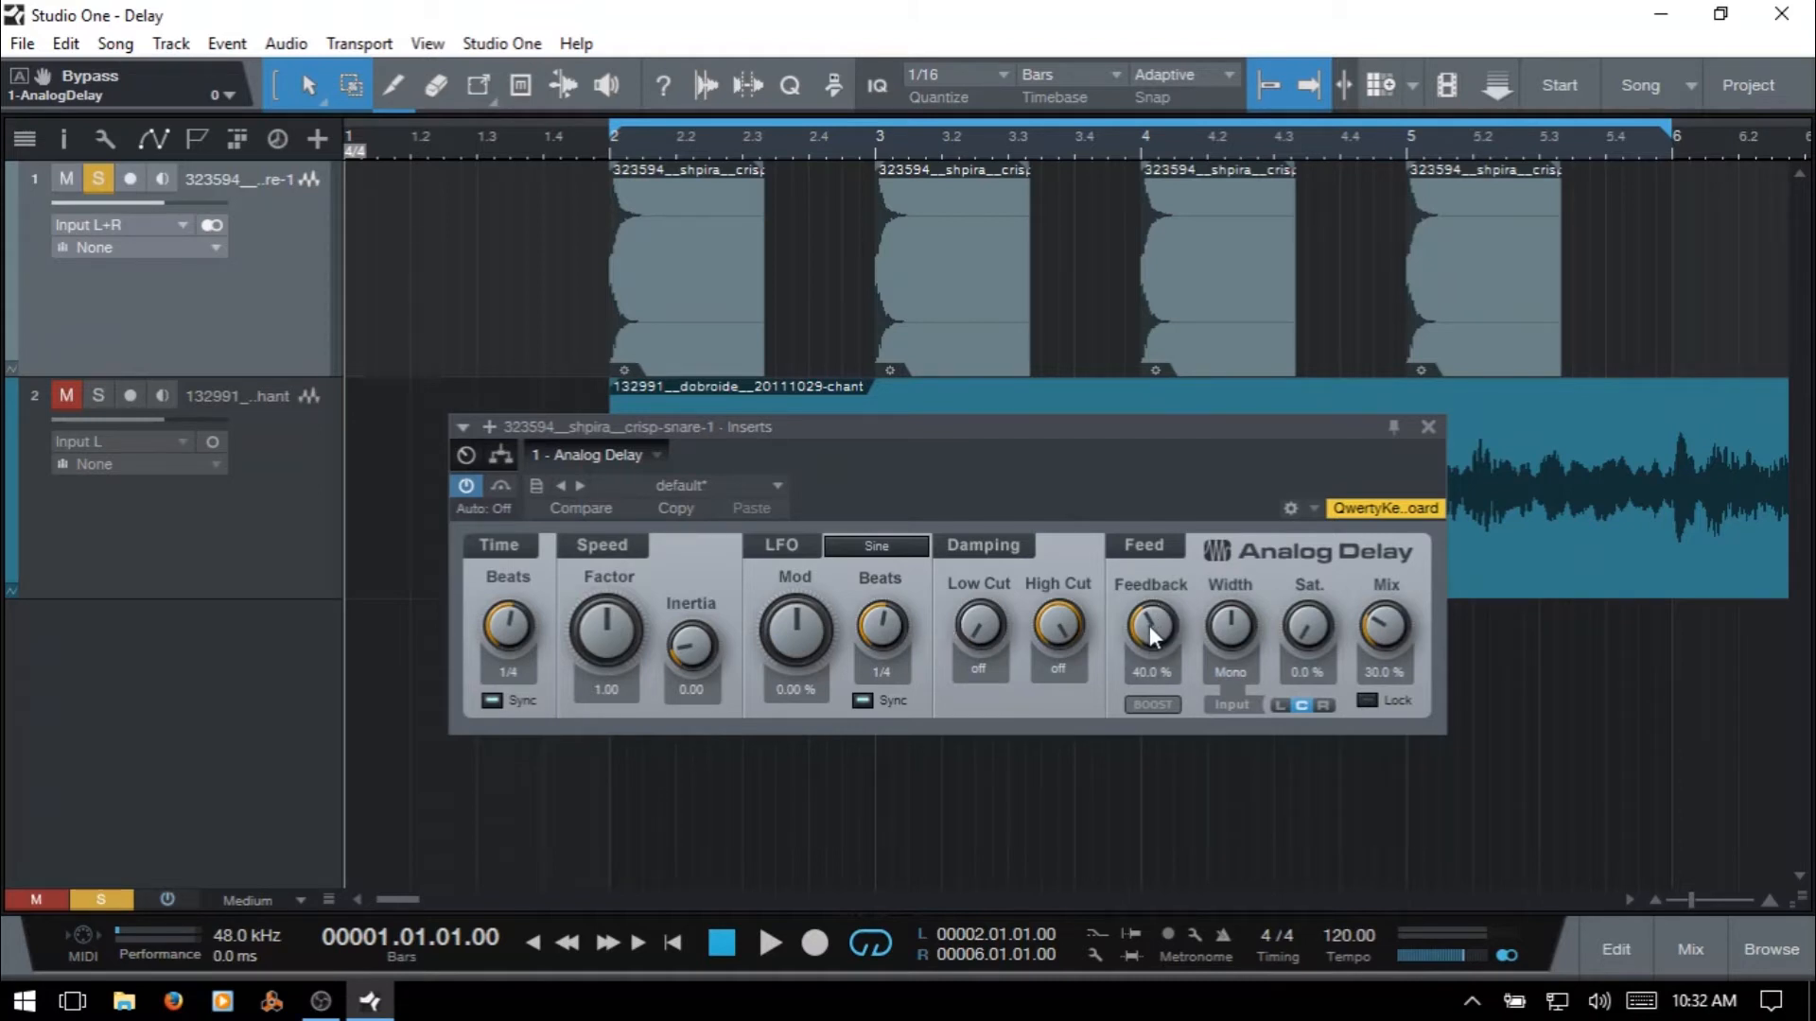
drag(1150, 619, 1171, 813)
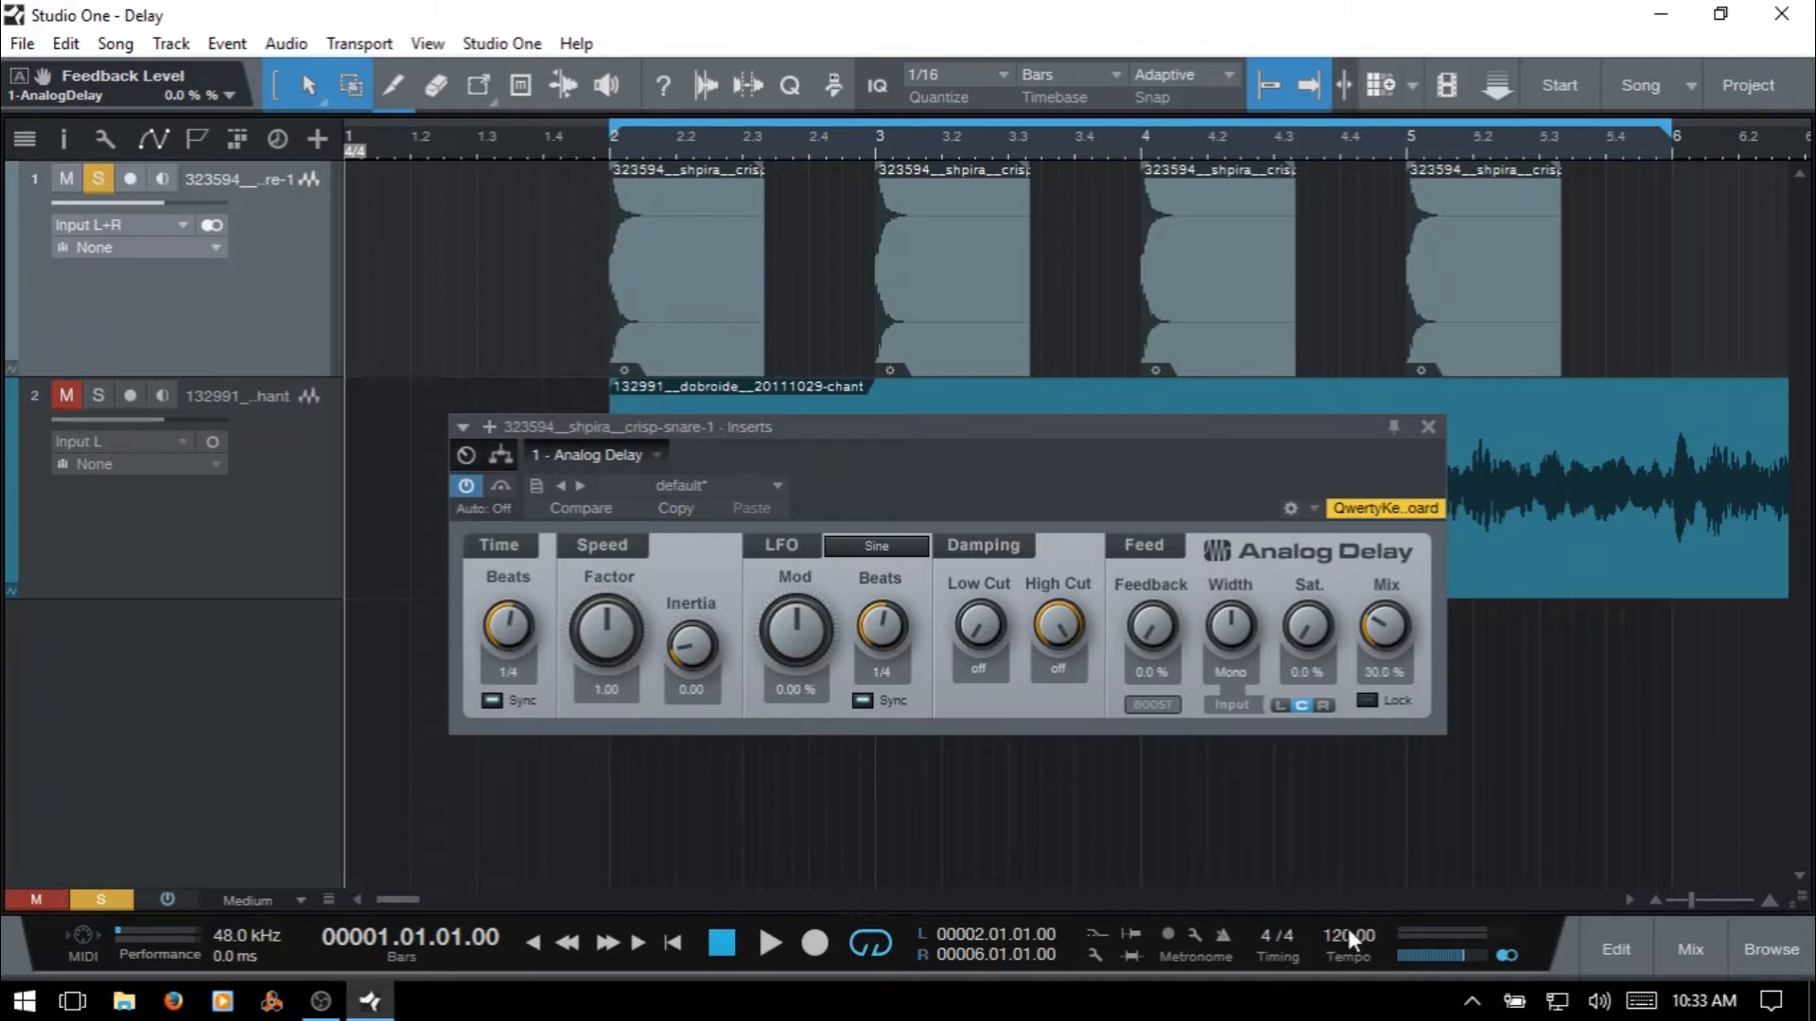
- Try an unsynced delay time of 590 ms and turn the delay's tempo sync back on
click(491, 700)
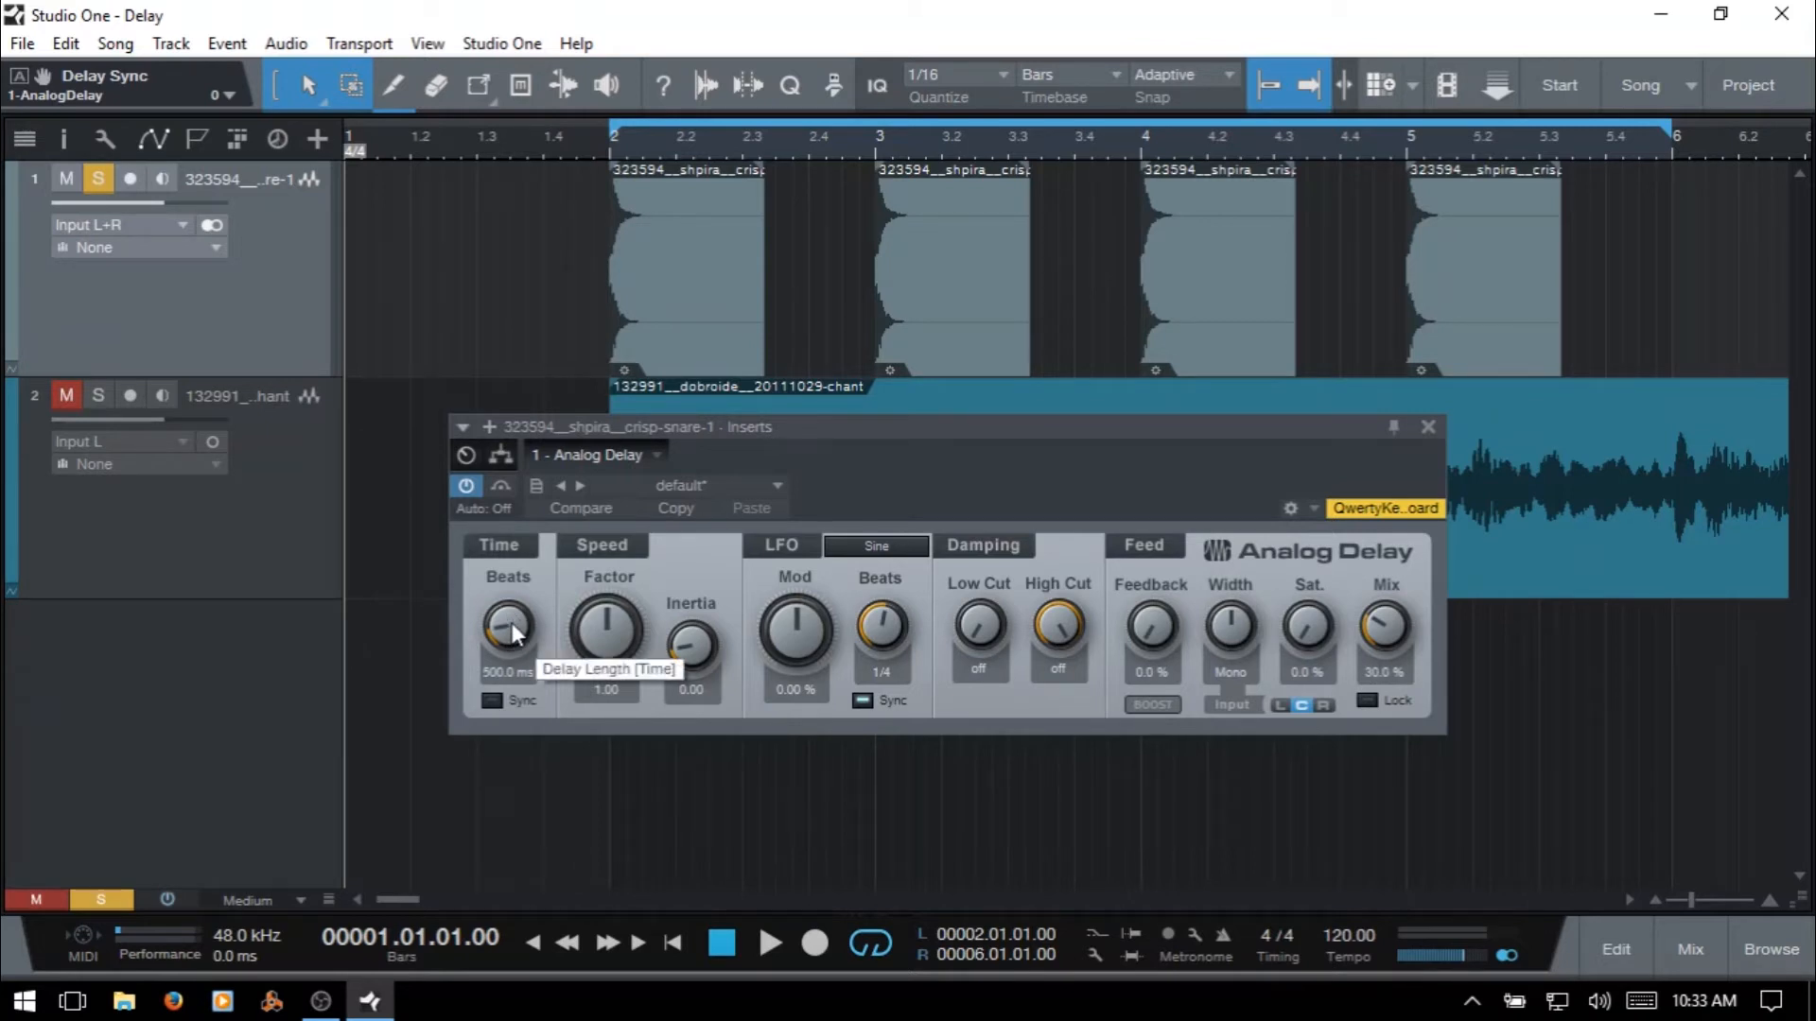
mouse_move(508, 632)
mouse_down()
mouse_move(529, 334)
mouse_move(501, 445)
mouse_move(527, 633)
mouse_up()
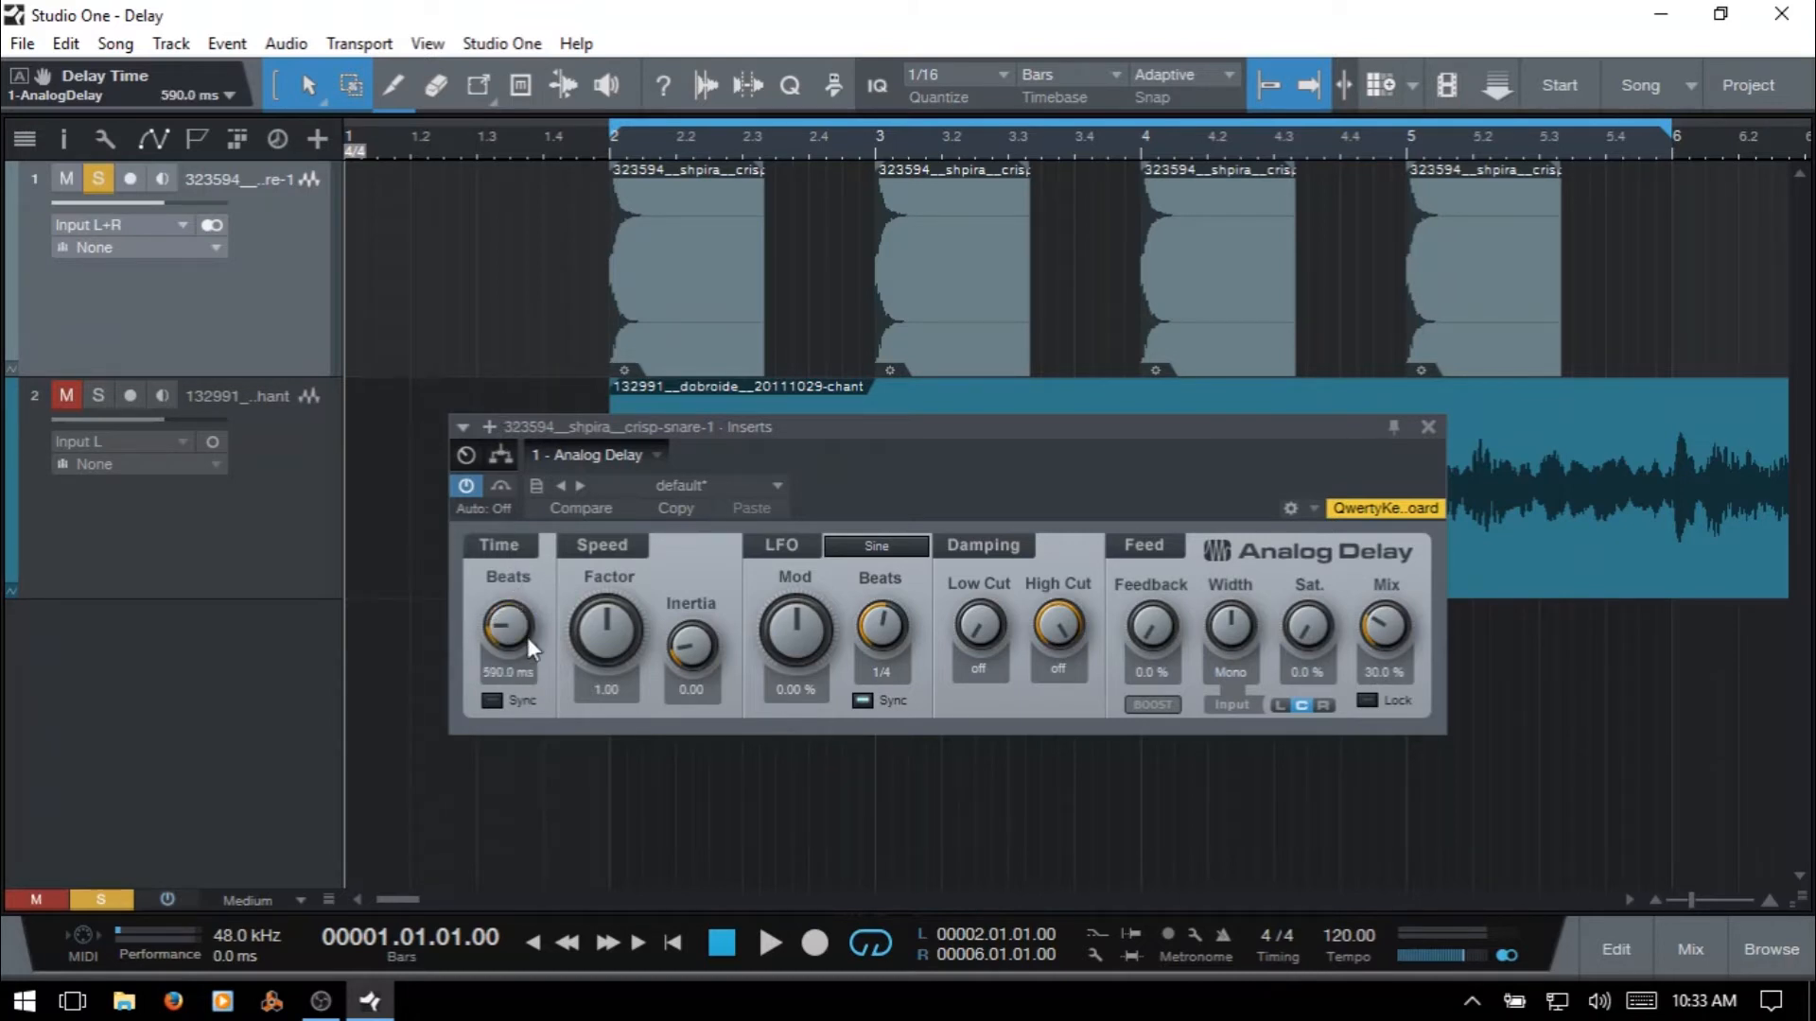
click(491, 701)
- Try tempo-synced delay lengths of 1/8 and 1/4 T on the Analog Delay
scroll(516, 664, up, 1)
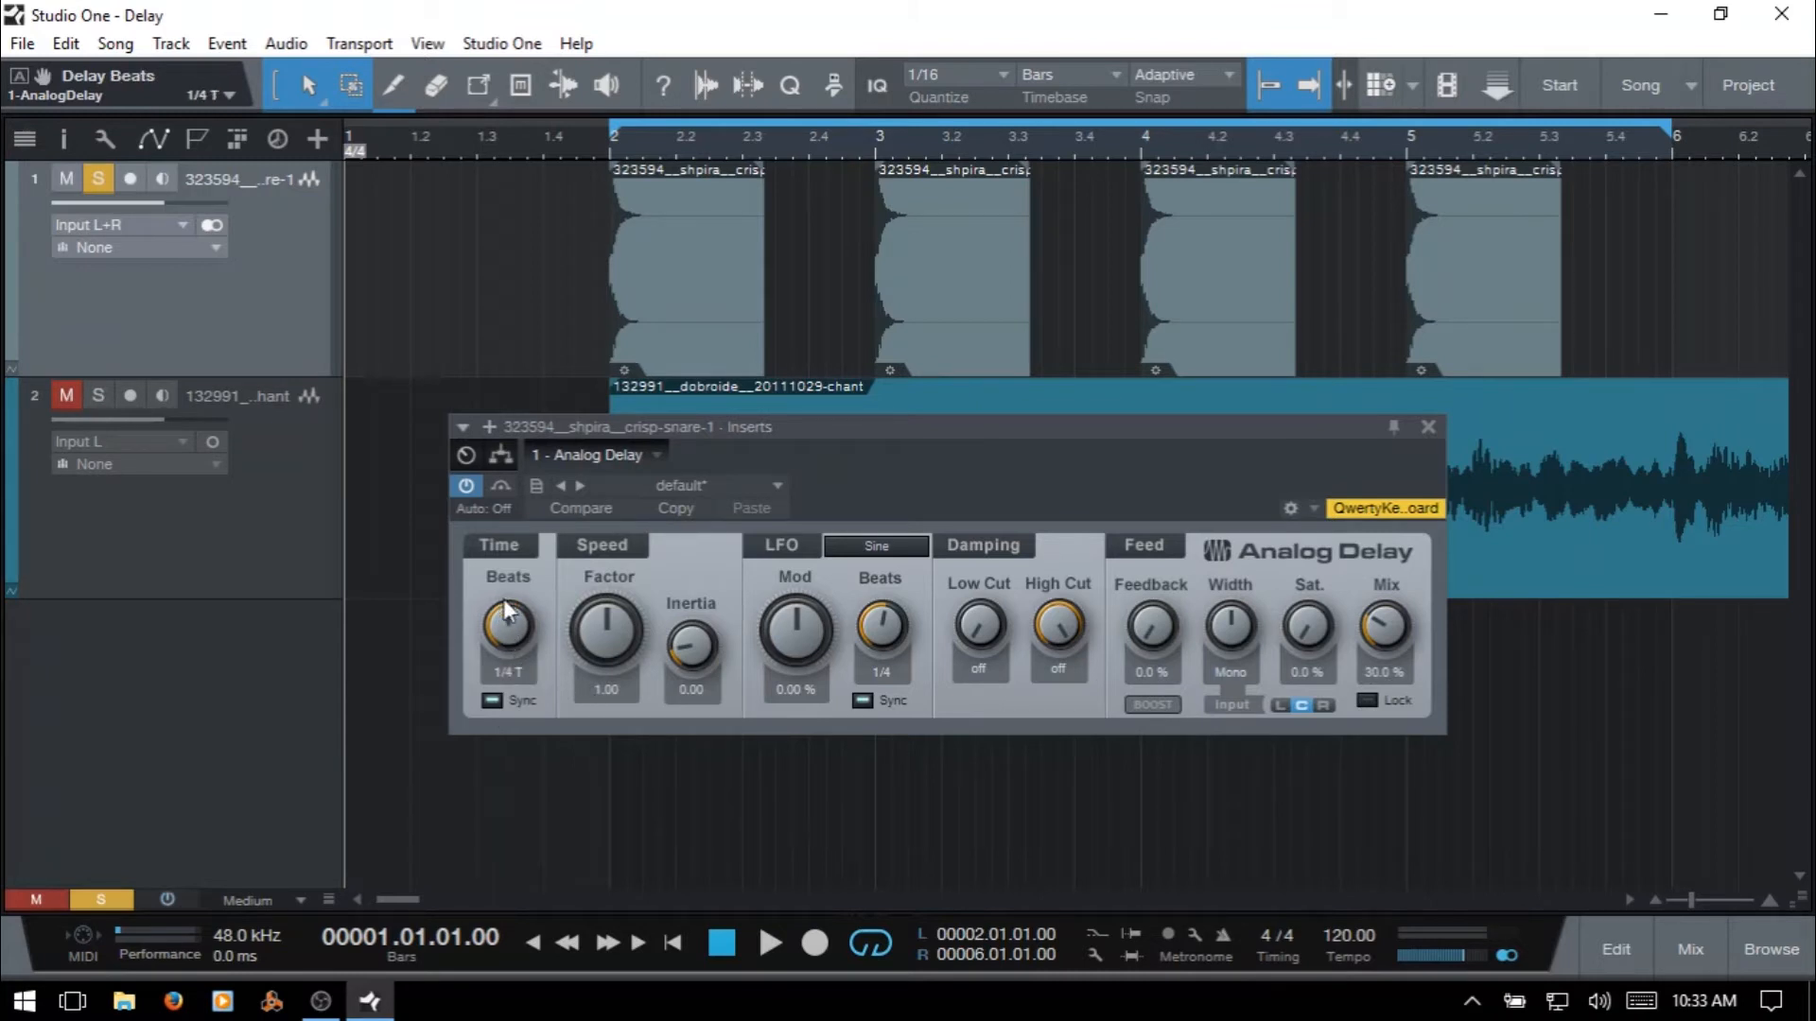
drag(518, 617, 522, 628)
click(508, 673)
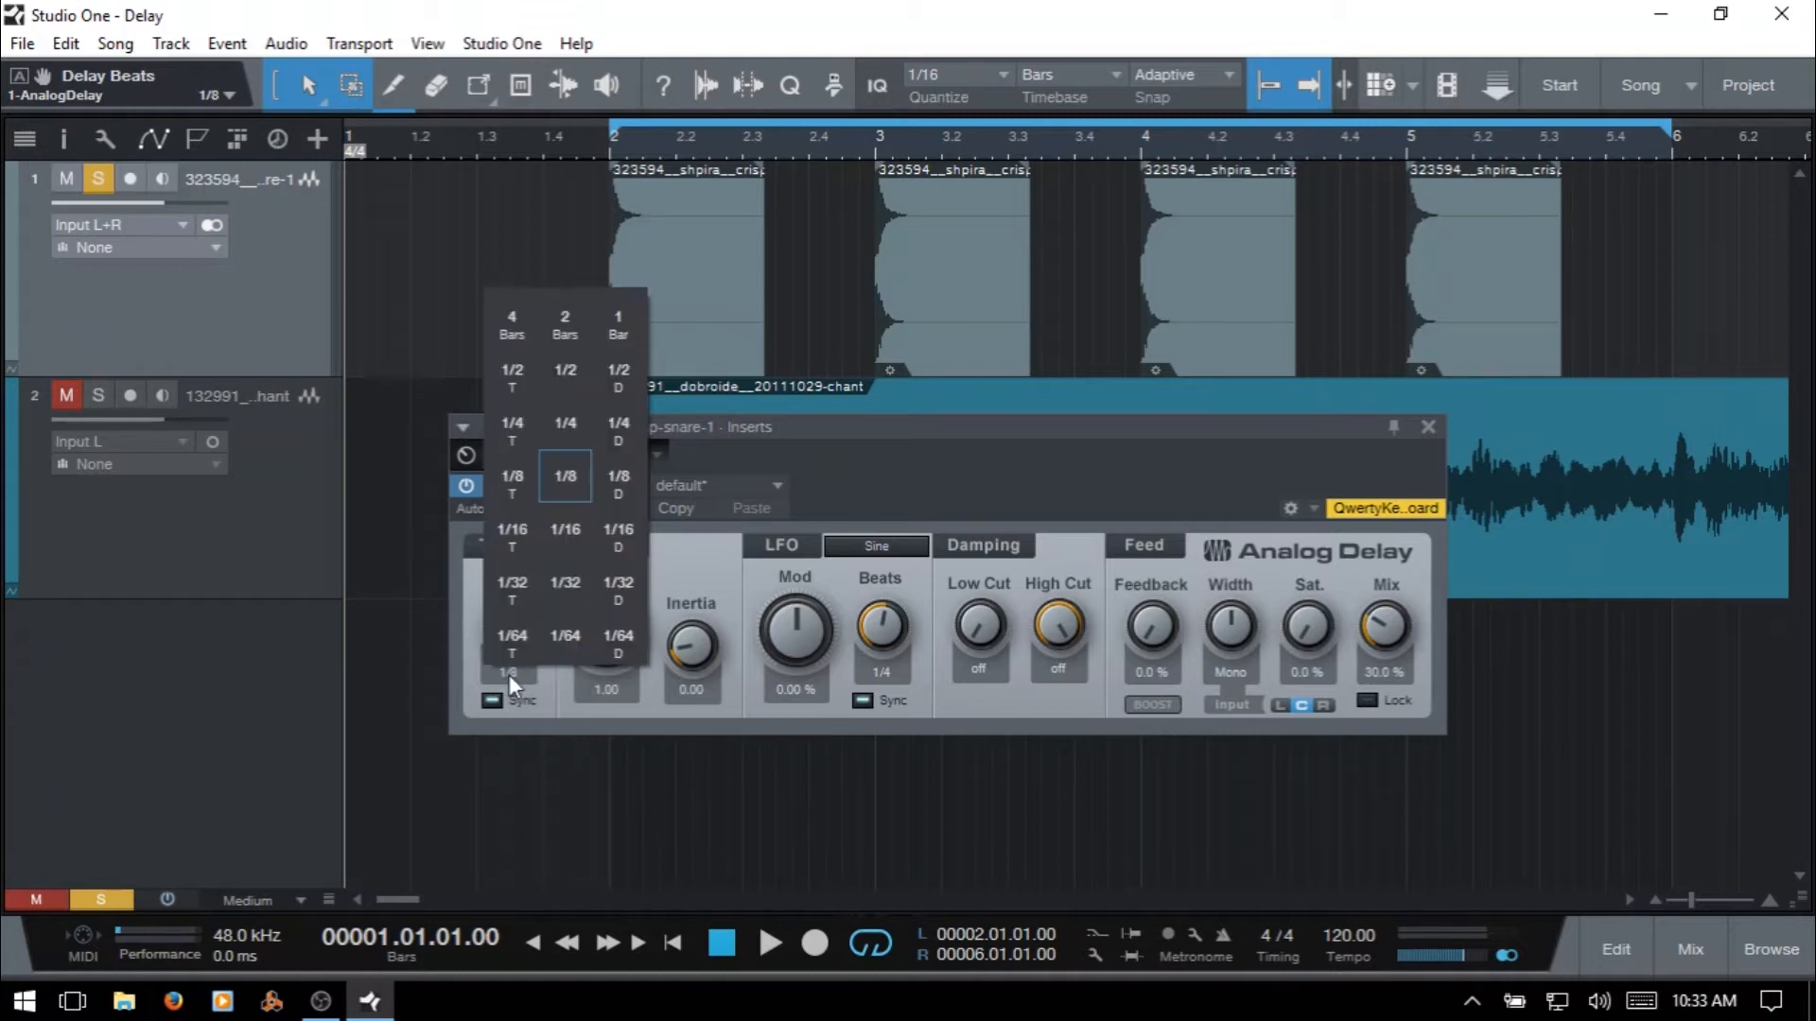
click(511, 431)
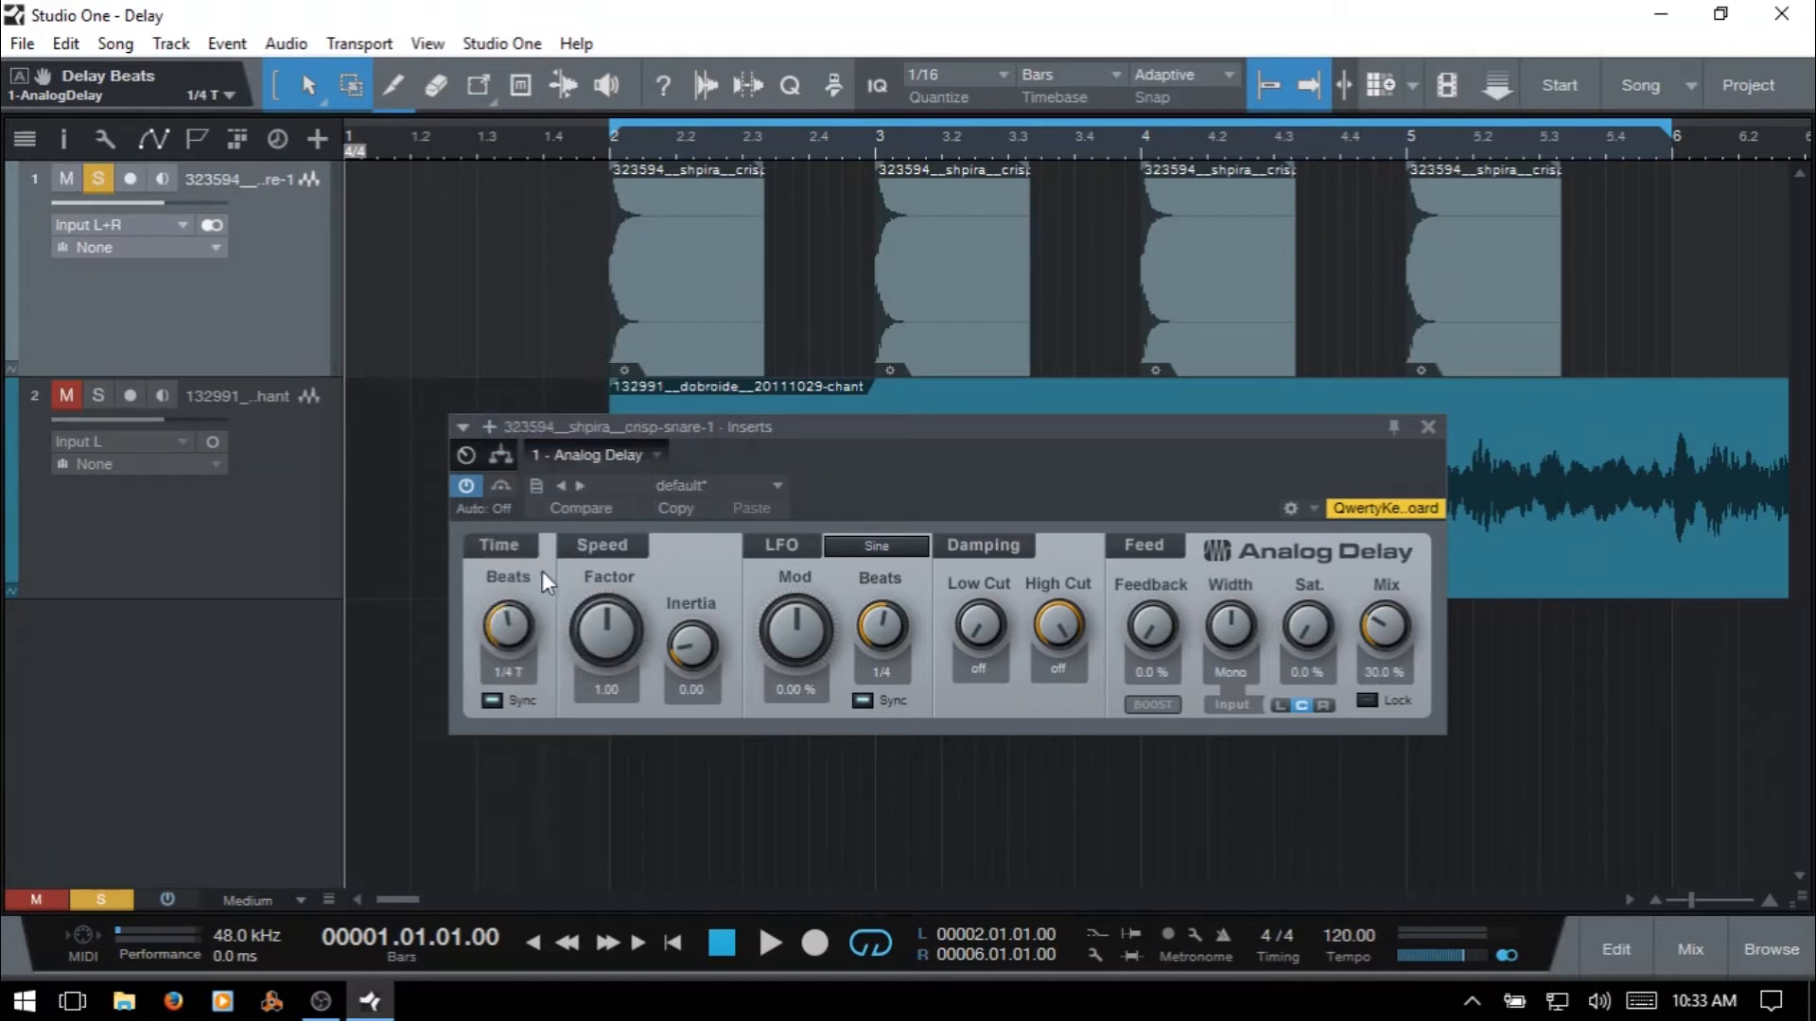
- Set the Analog Delay's time to 1/4 beats and its Mix to 49.5 %
click(509, 674)
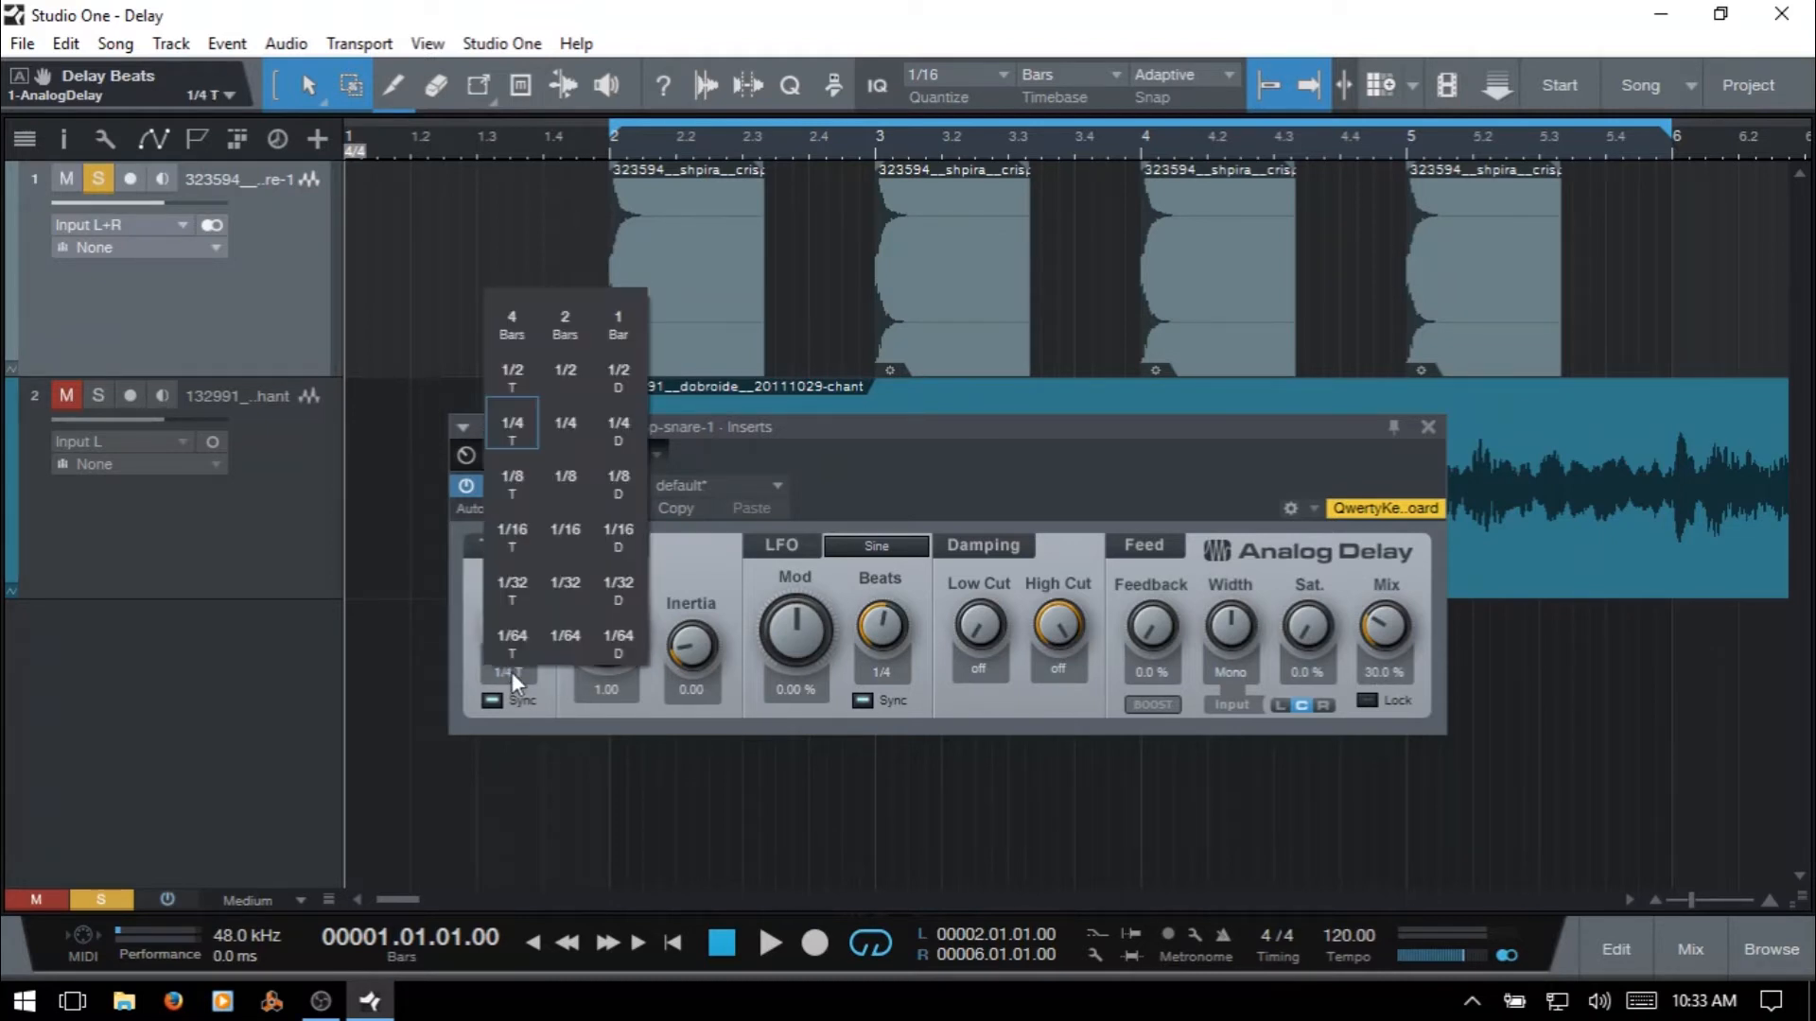
click(565, 426)
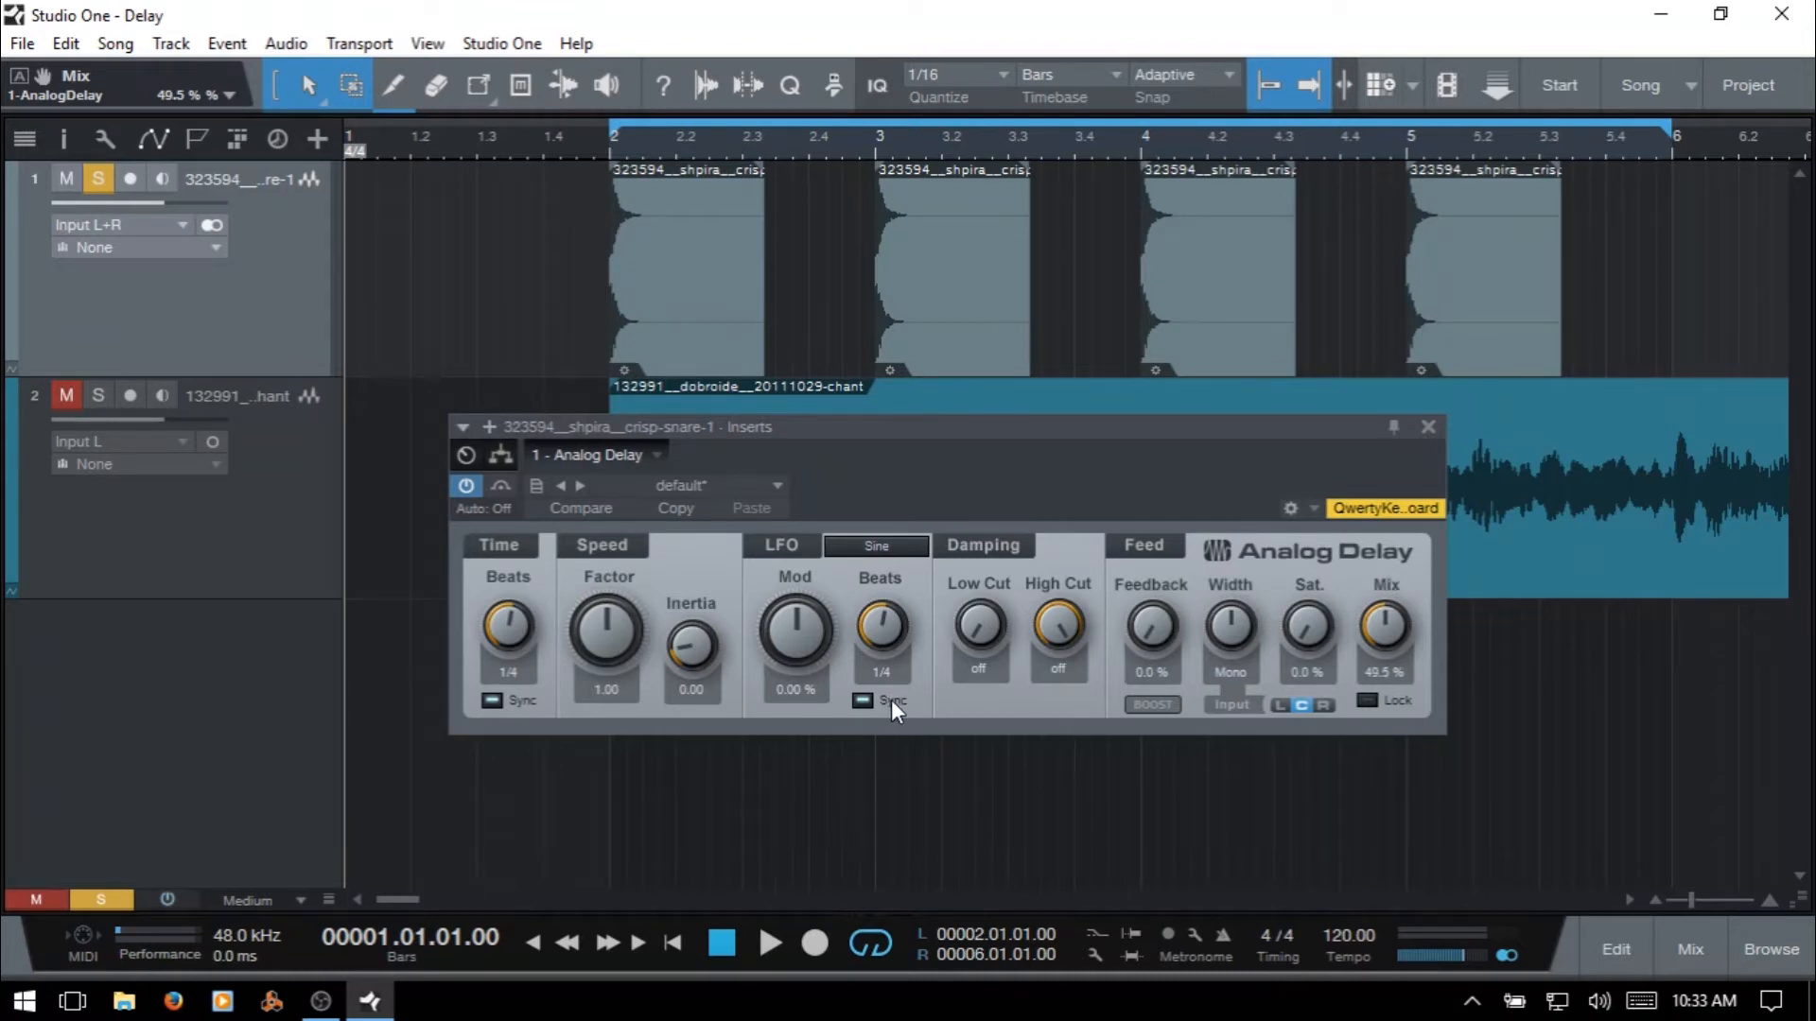
- Play the snare loop to hear the 1/4-beat delay, both without and with the metronome
key(space)
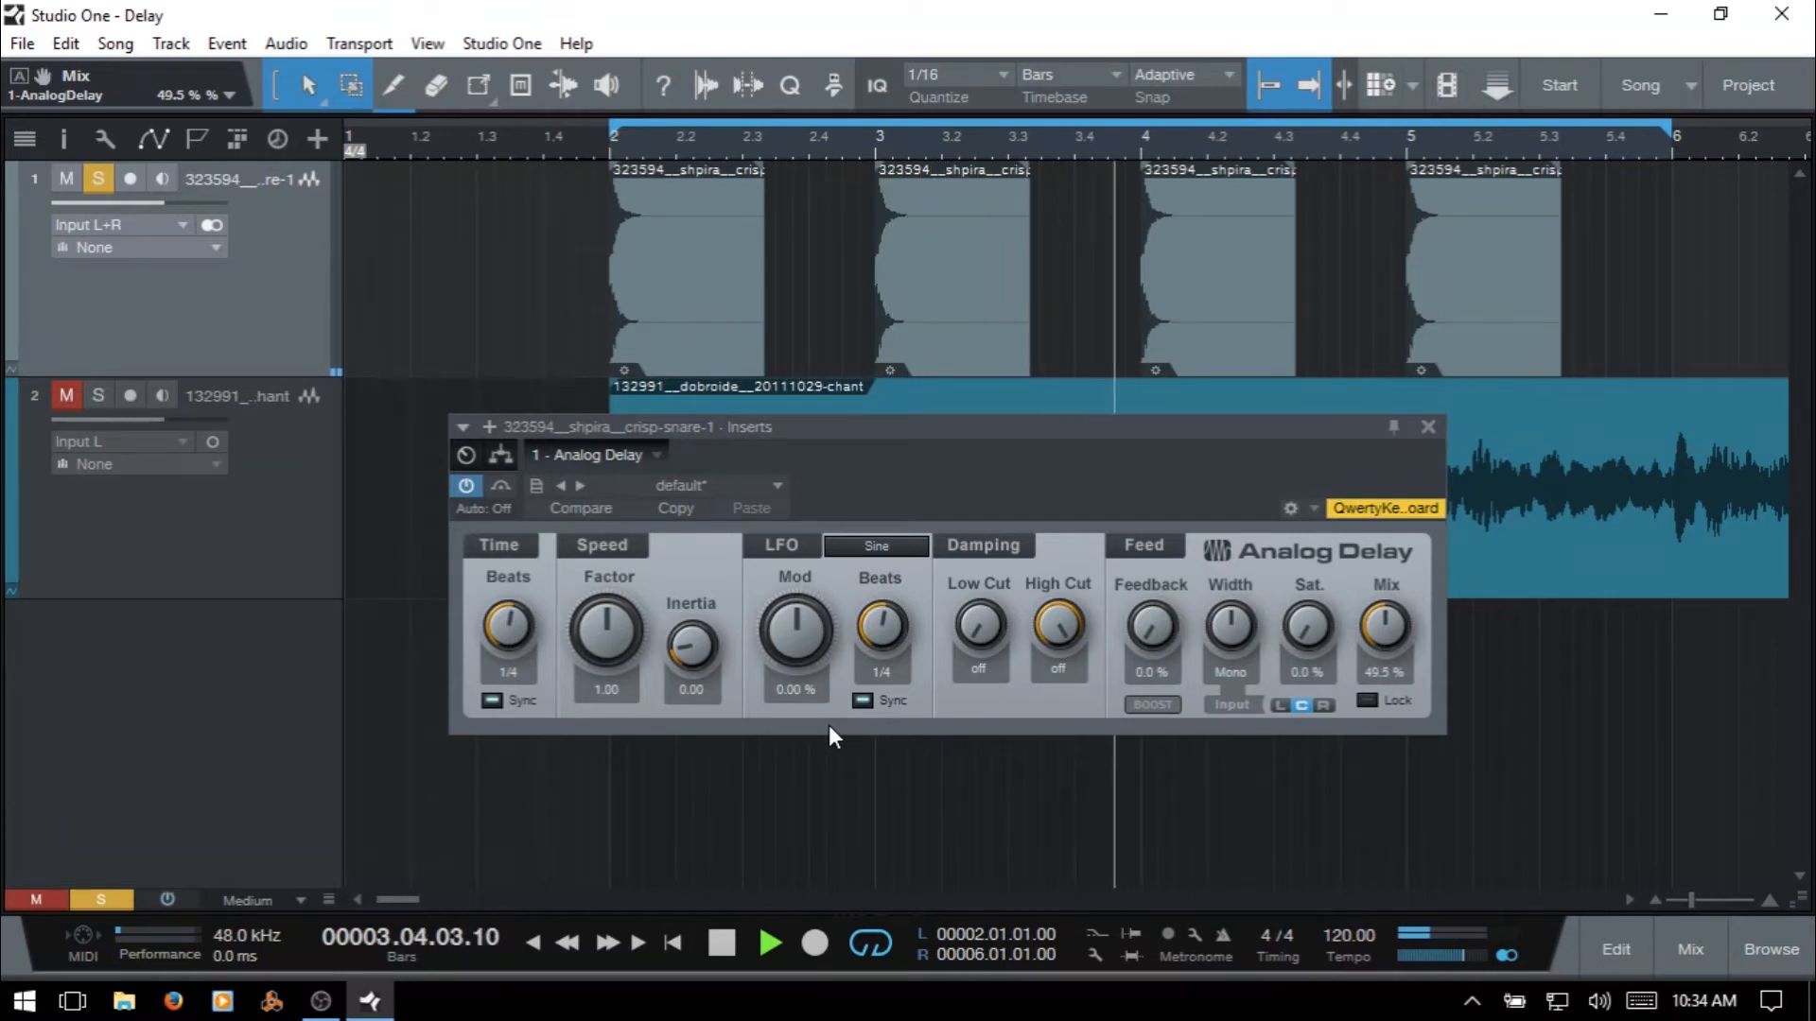
key(space)
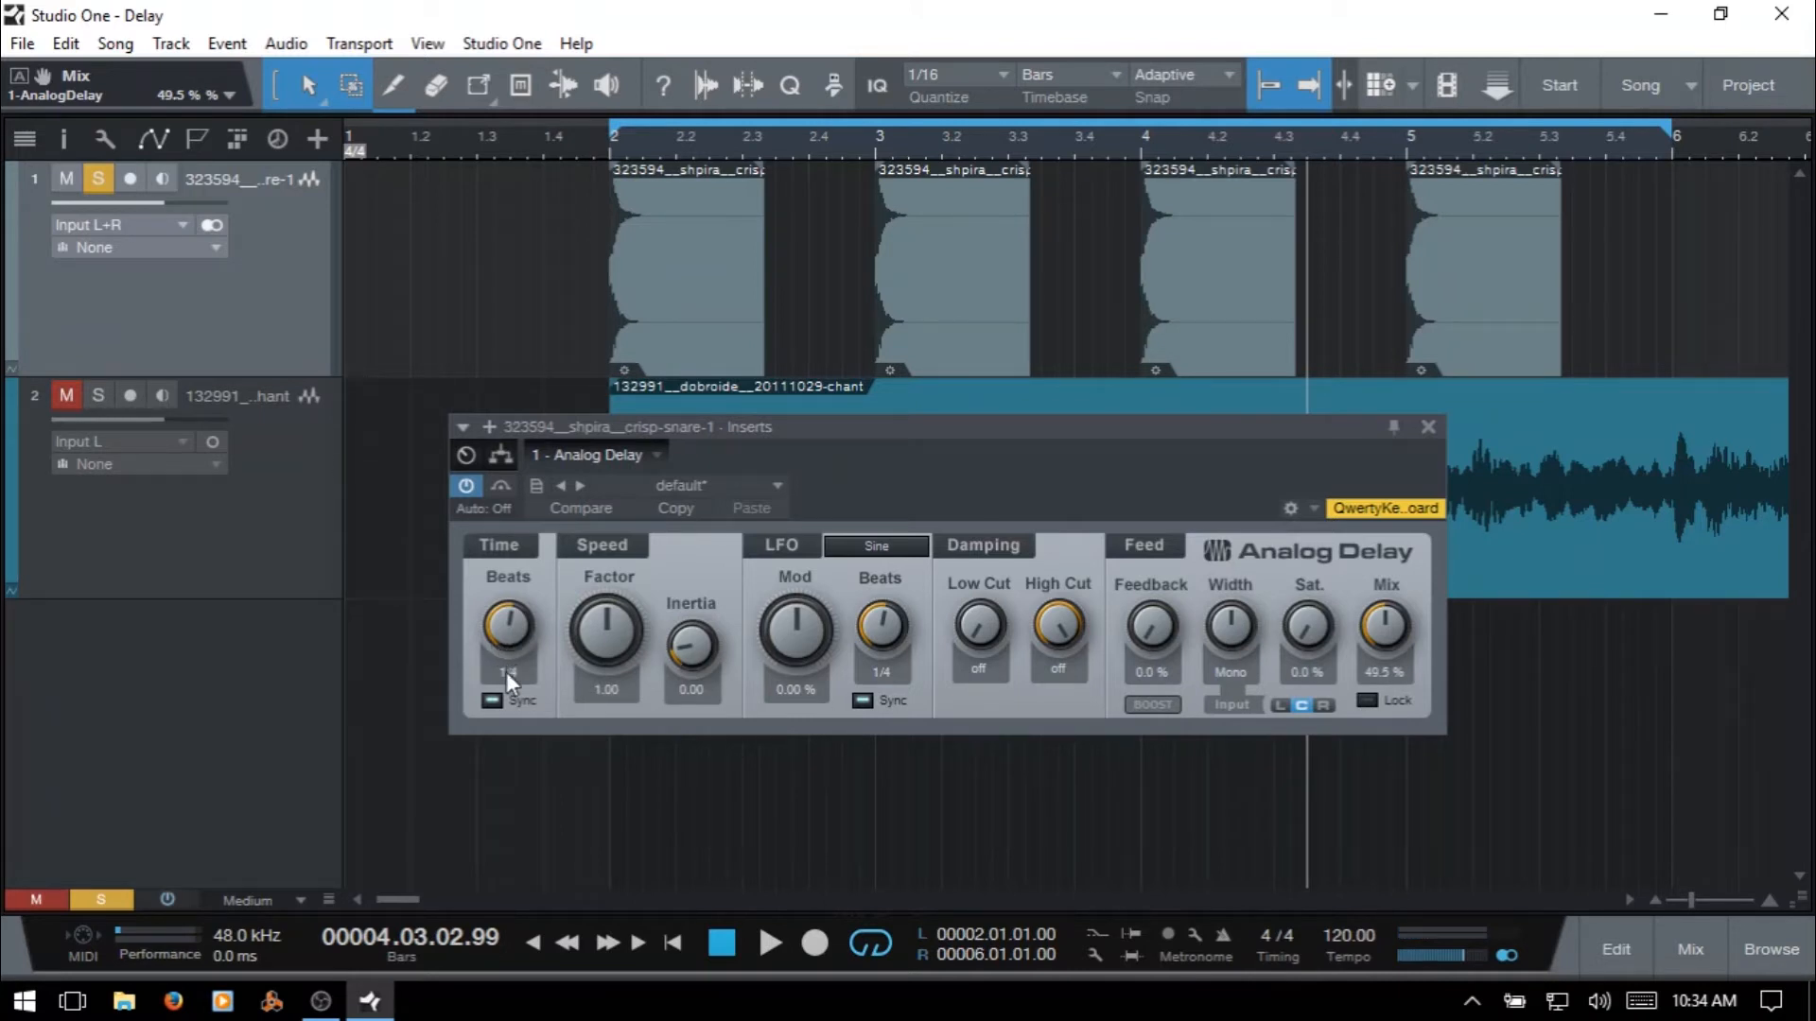
key(space)
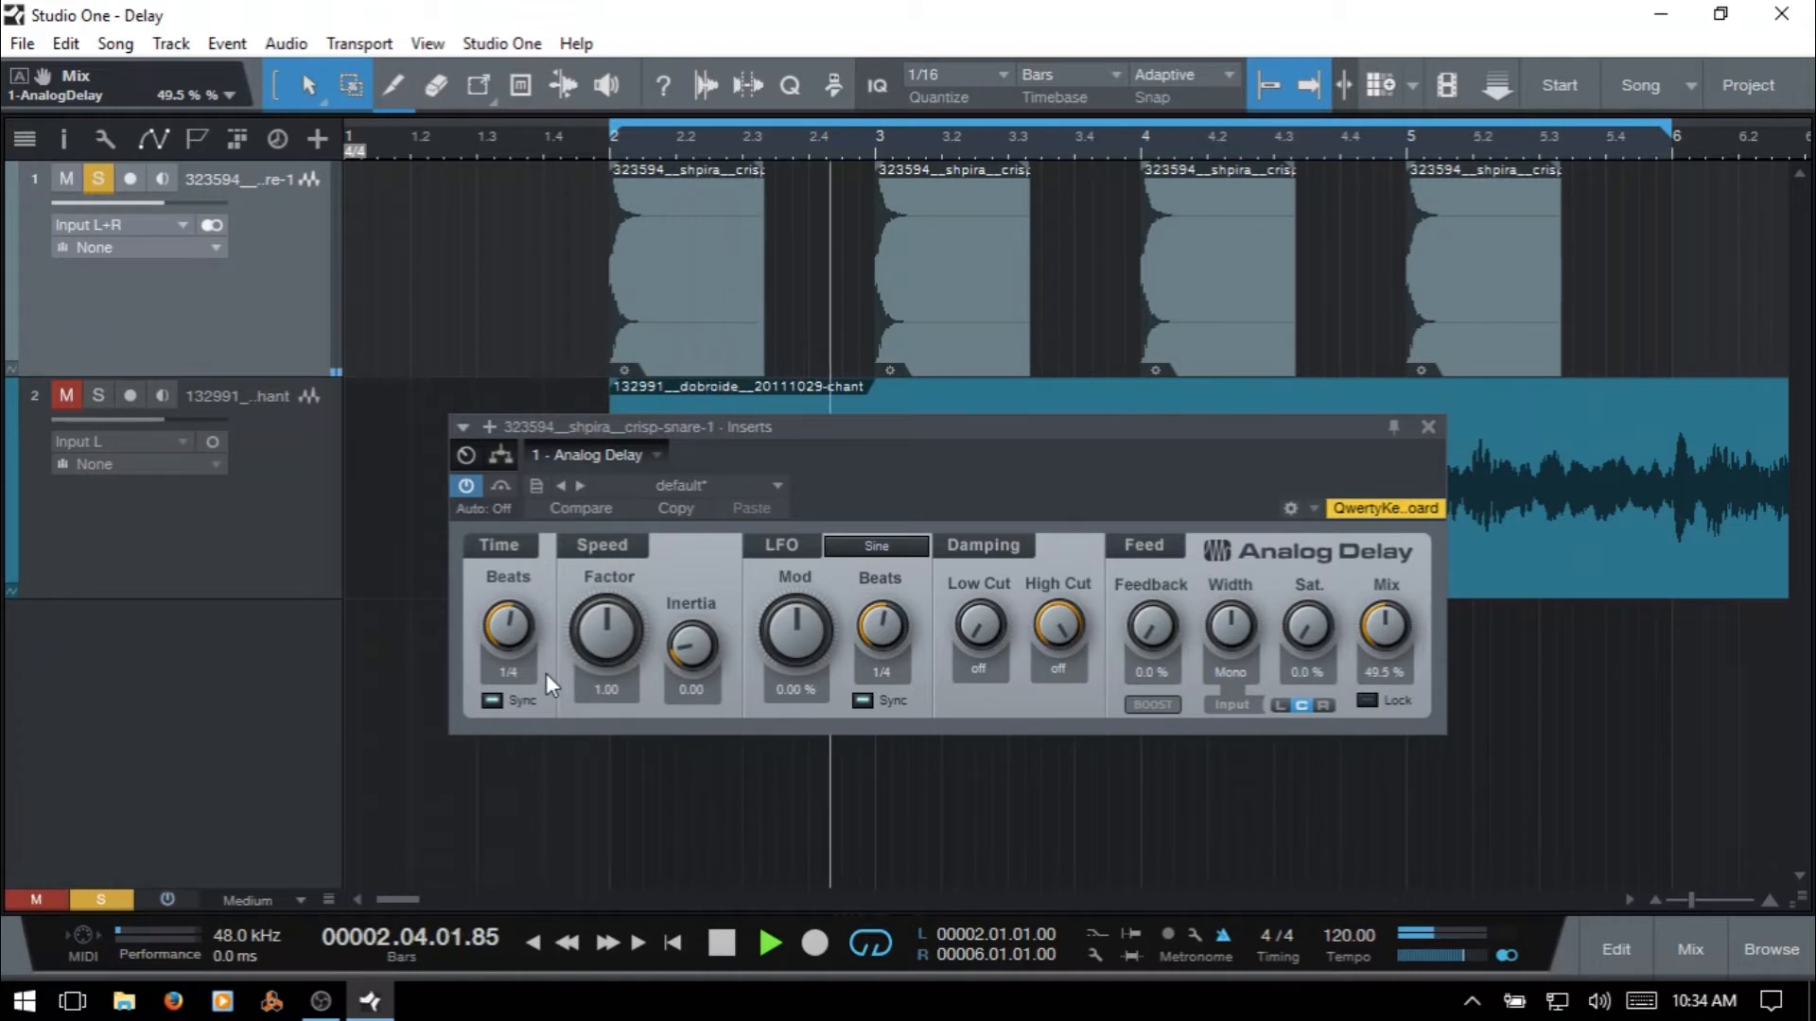
- Try tempo-synced delay times of 1/8 and 1/16 beats against the metronome
key(space)
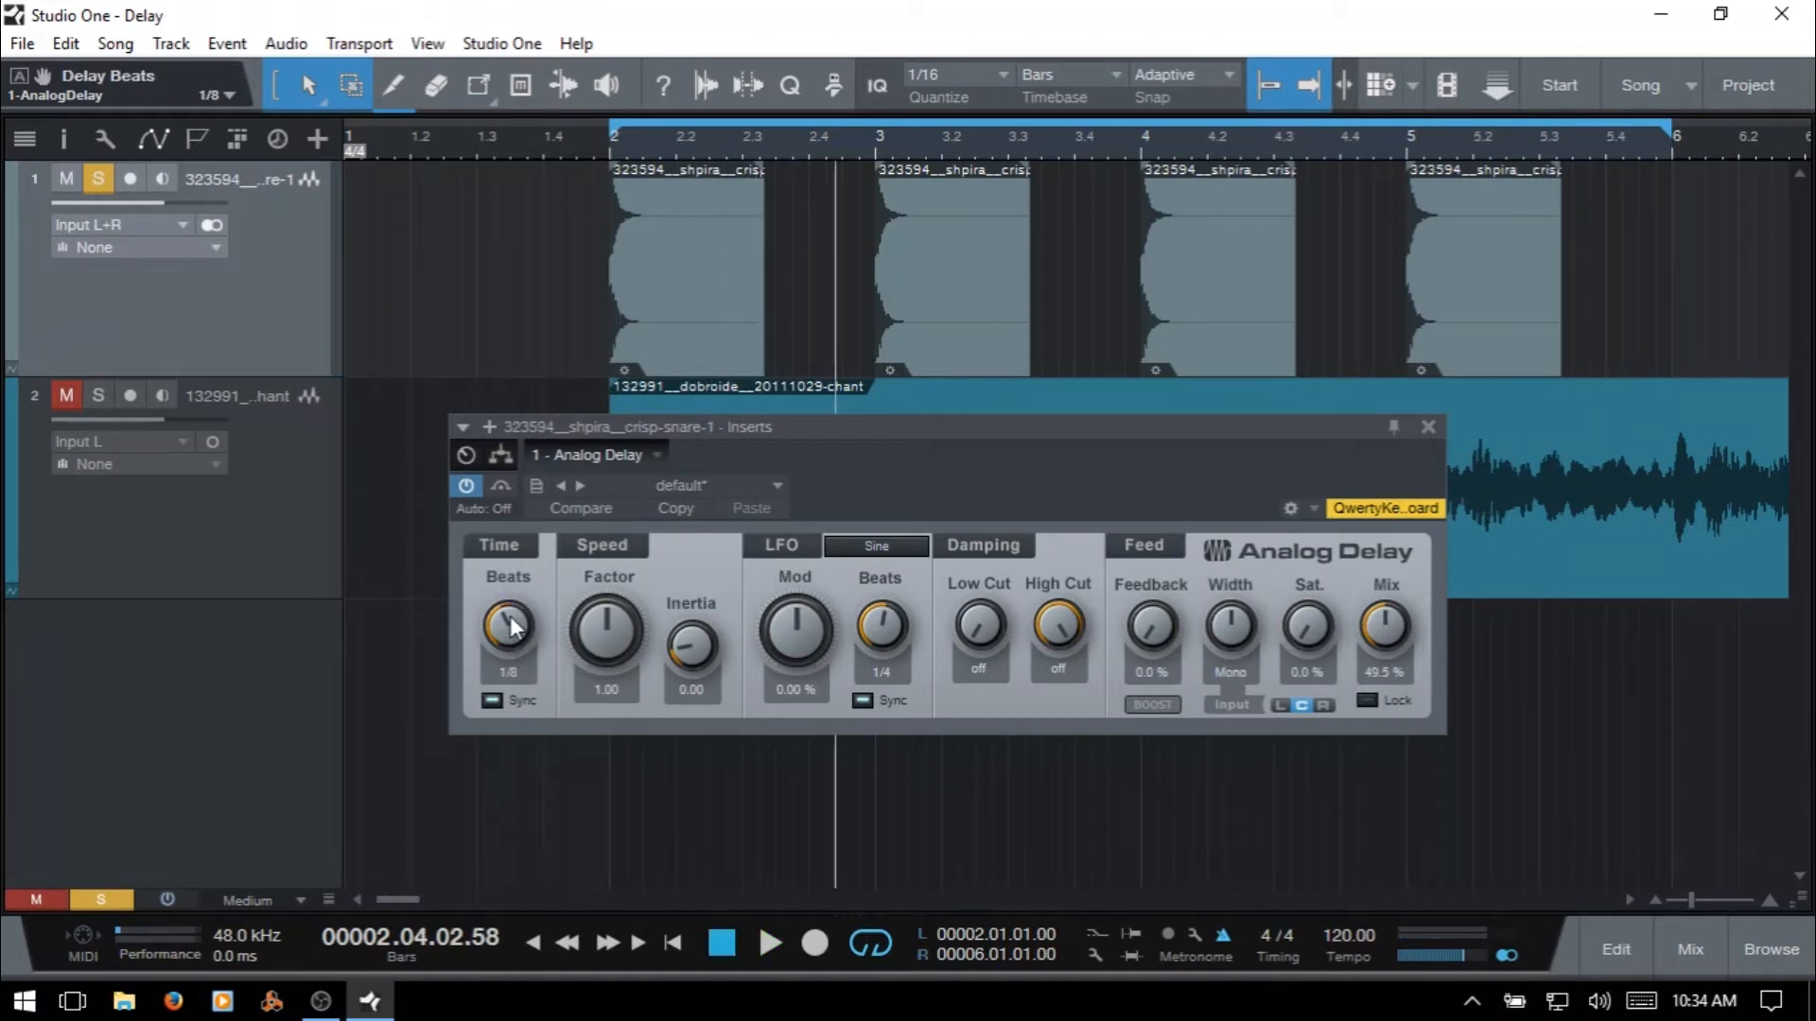
key(space)
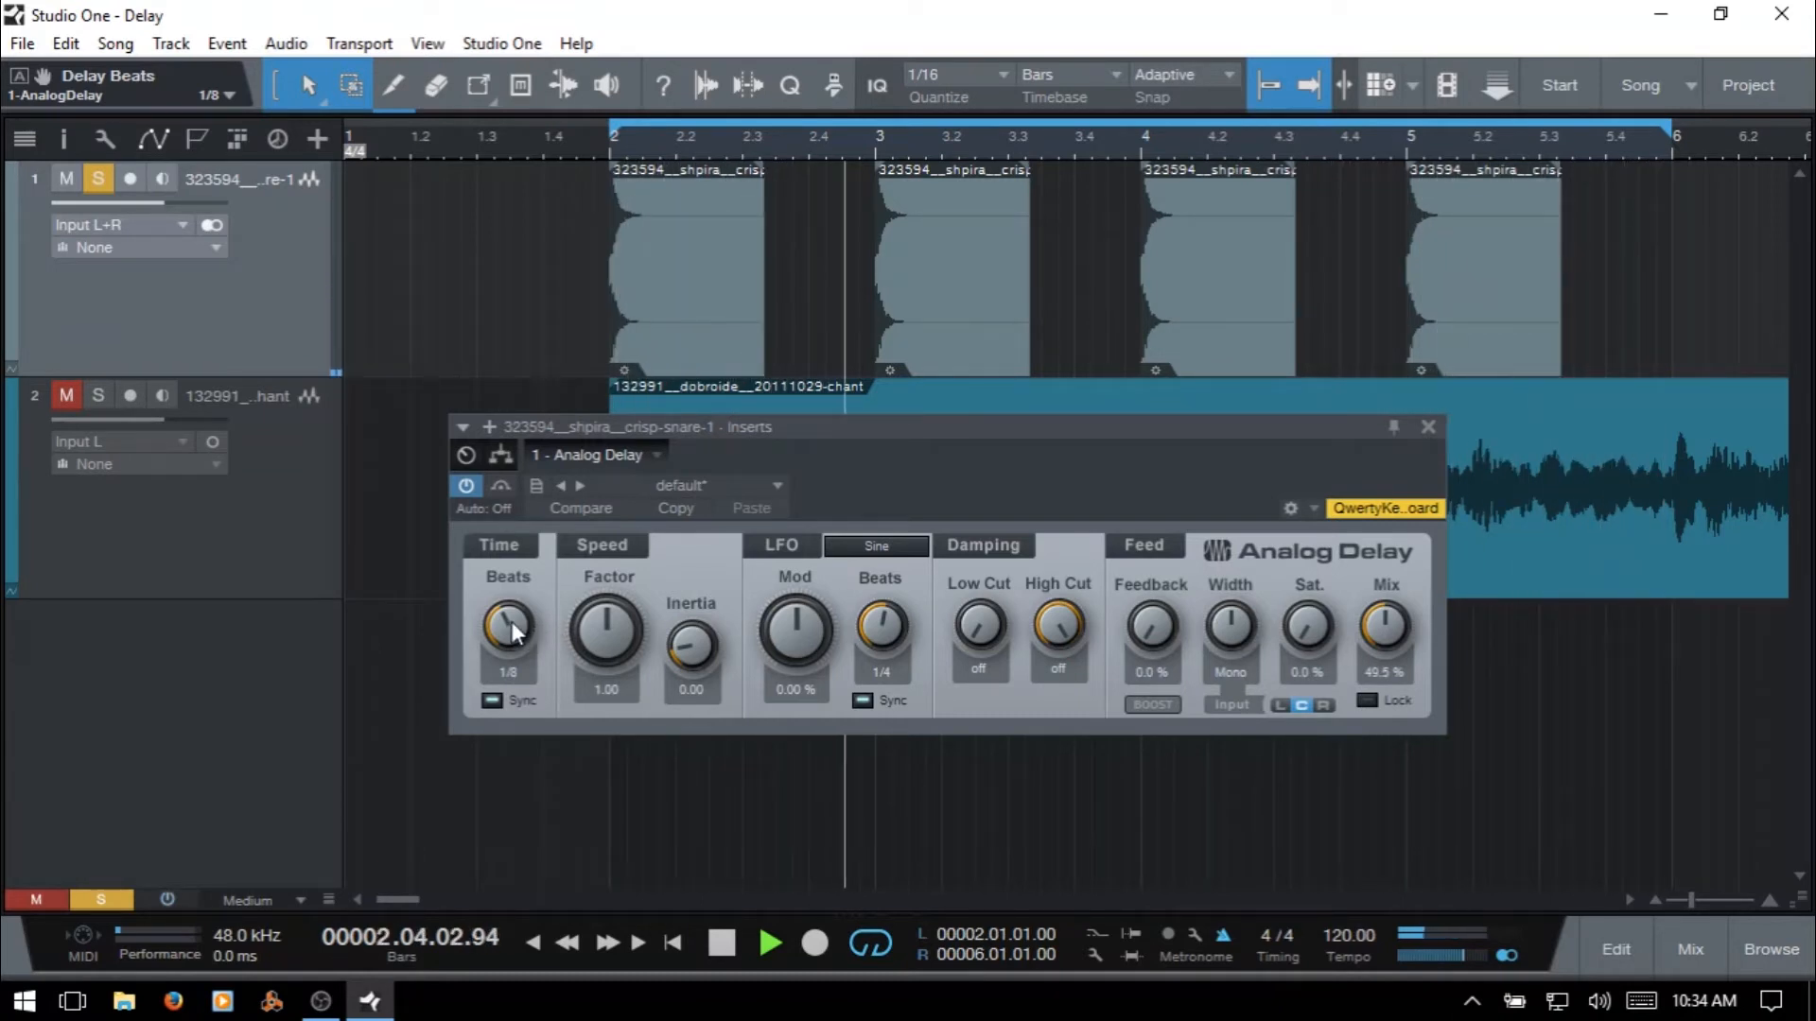
drag(516, 628, 519, 660)
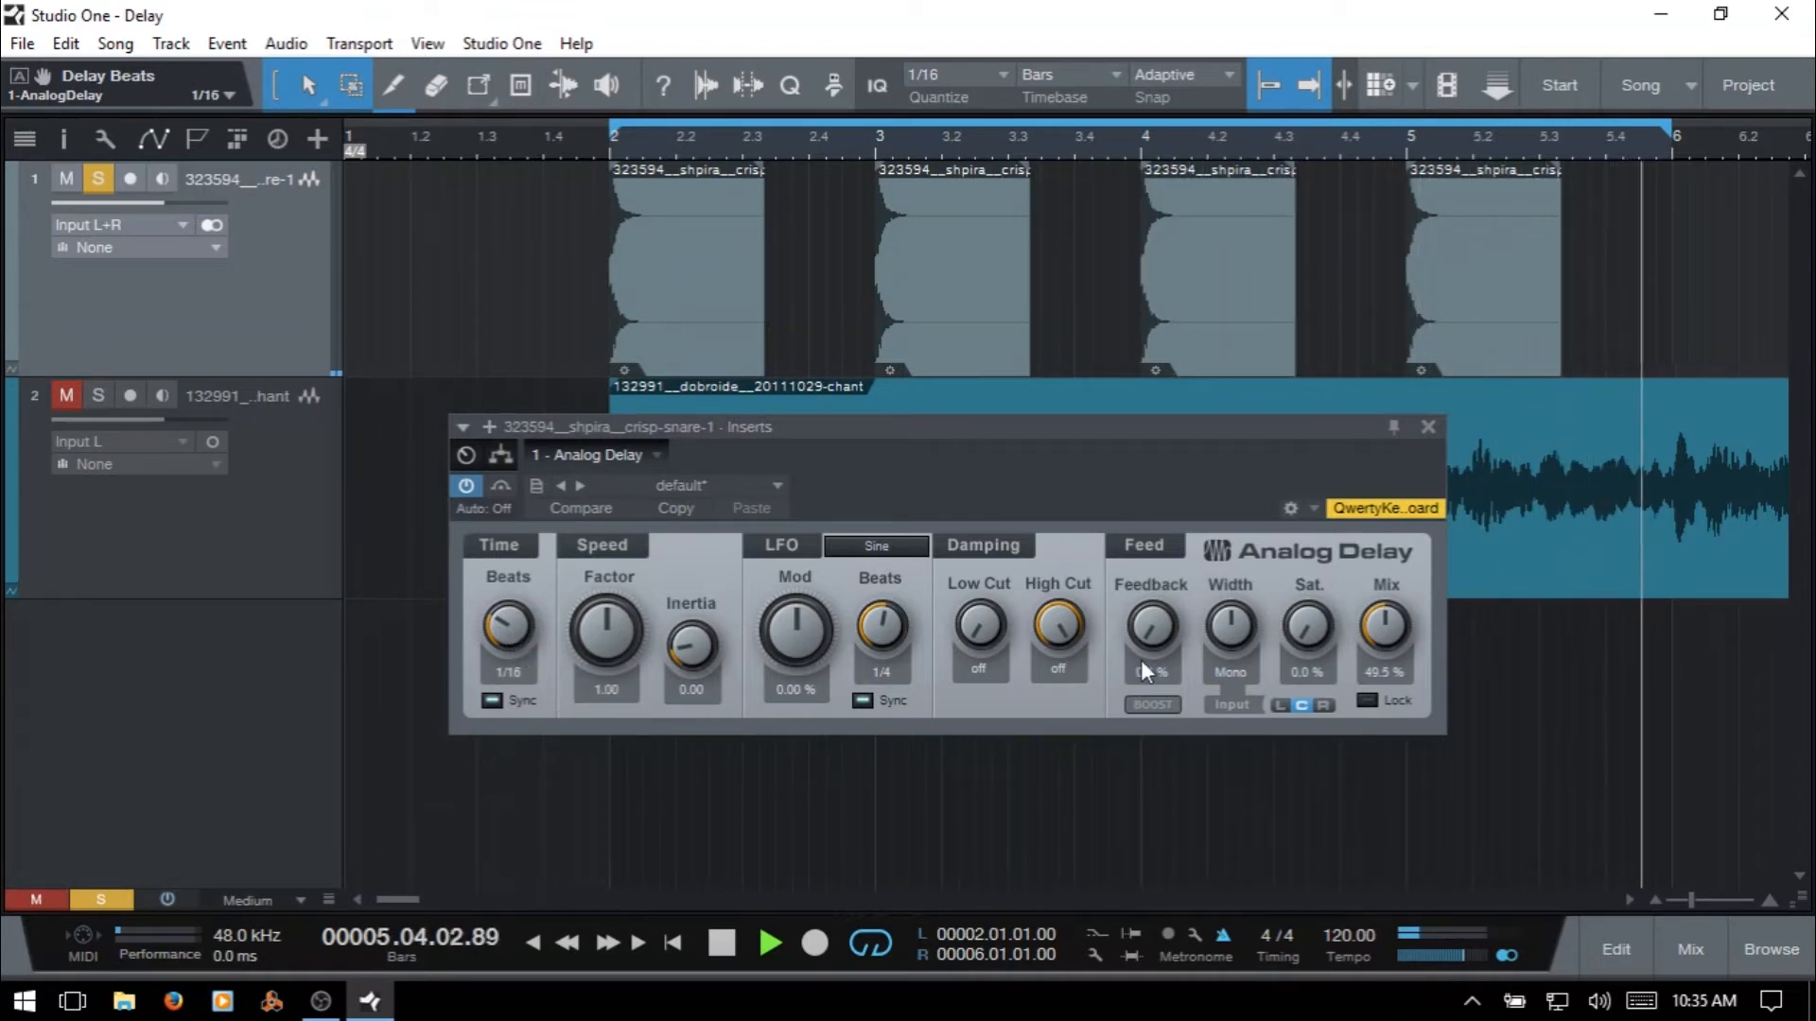
- Raise the delay's Feedback in stages through 37.0 %, 42.0 % and 74.5 % to 81.5 % during playback
drag(1159, 628, 1159, 530)
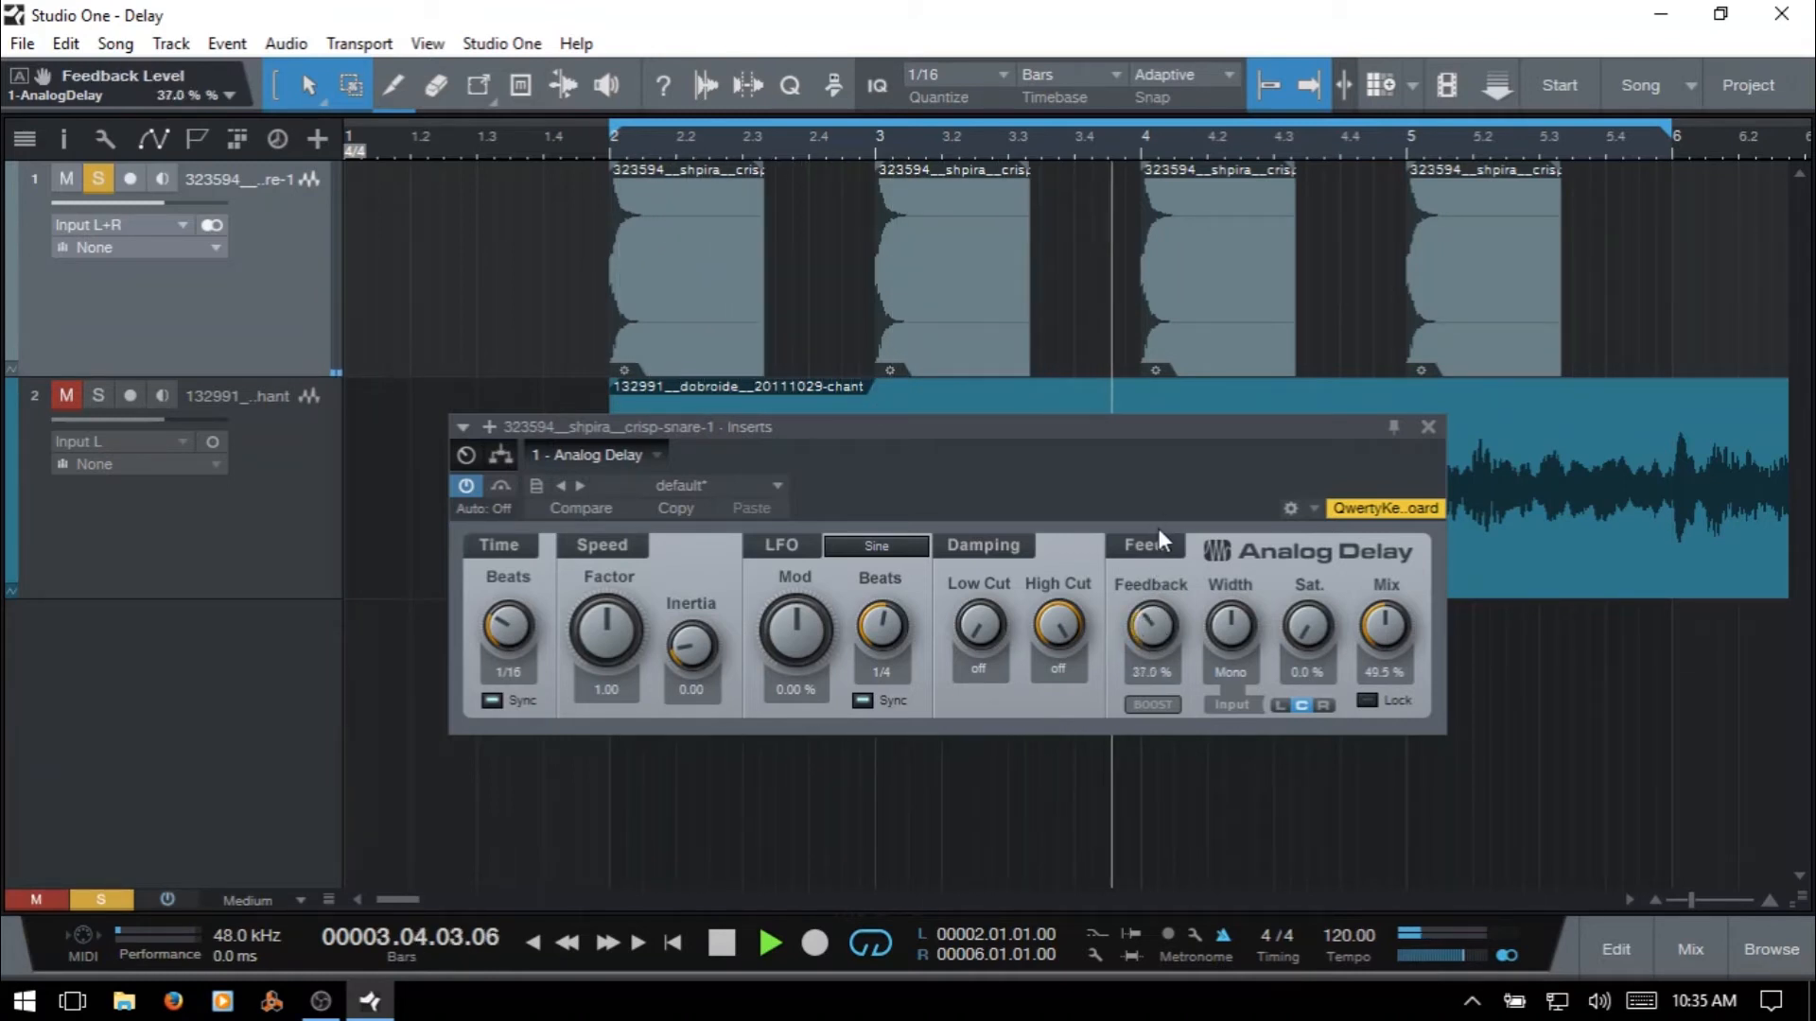
drag(1154, 625, 1160, 629)
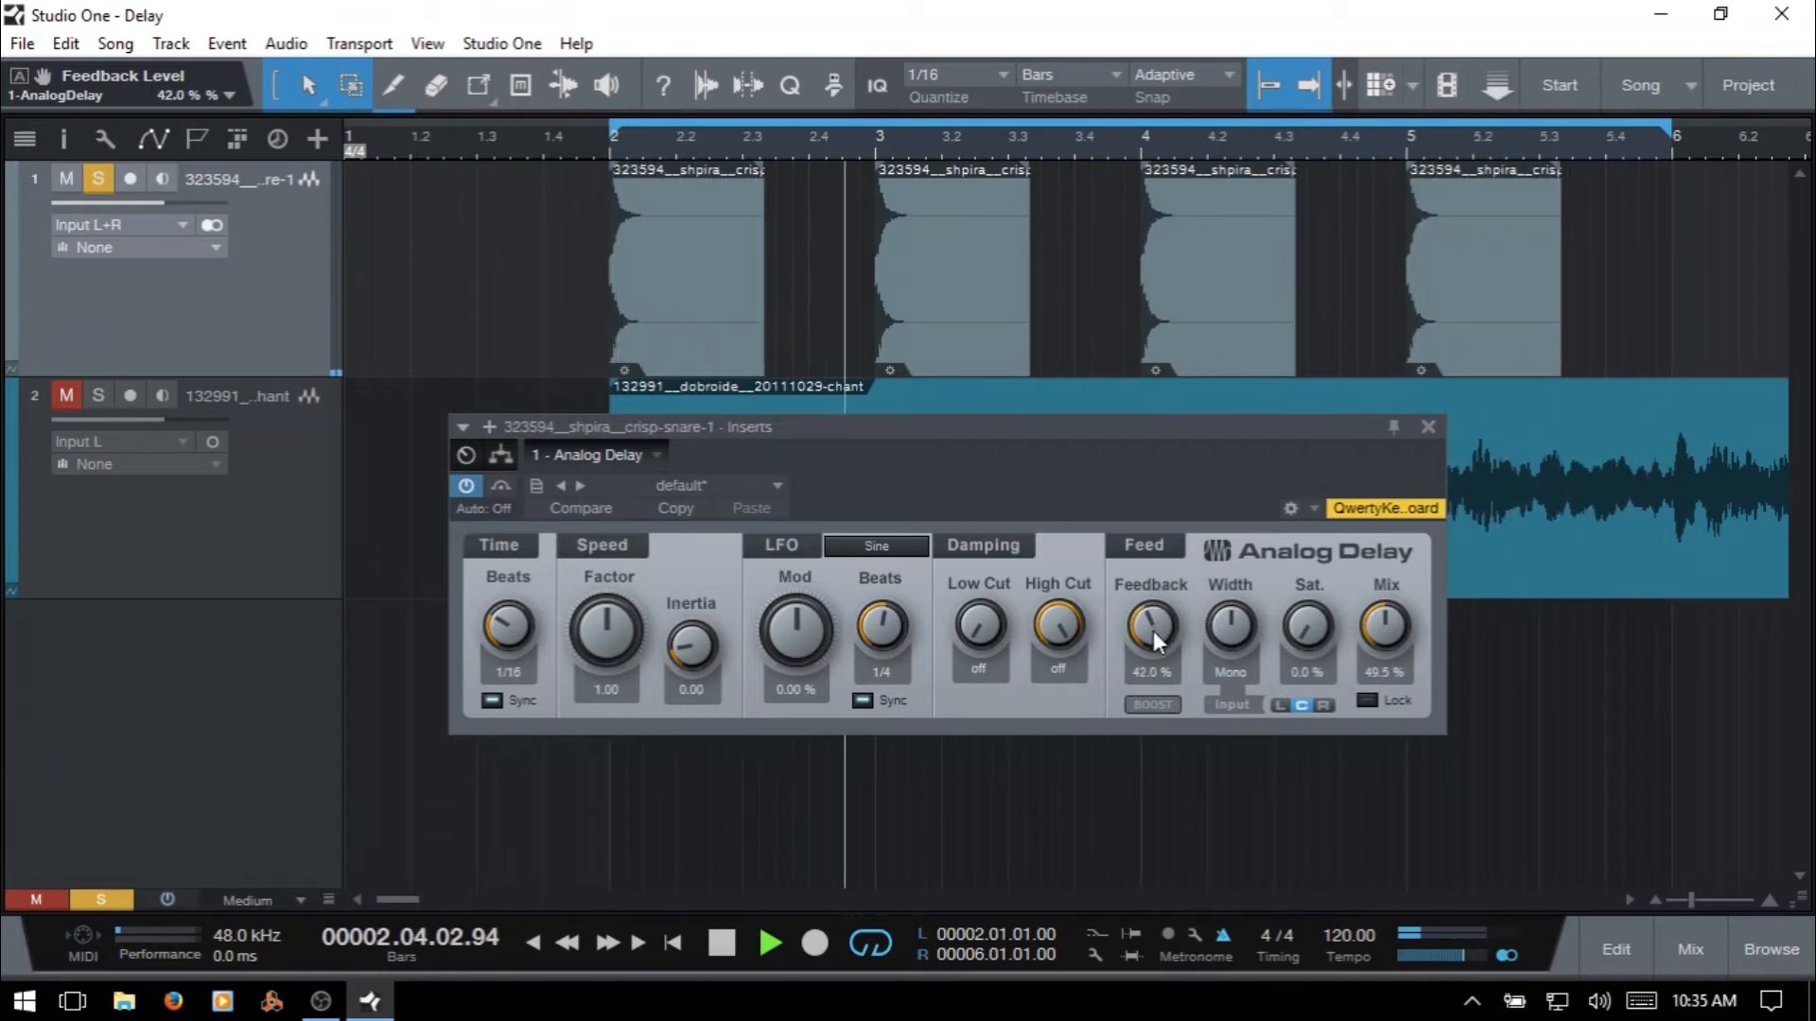
drag(1154, 631, 1156, 535)
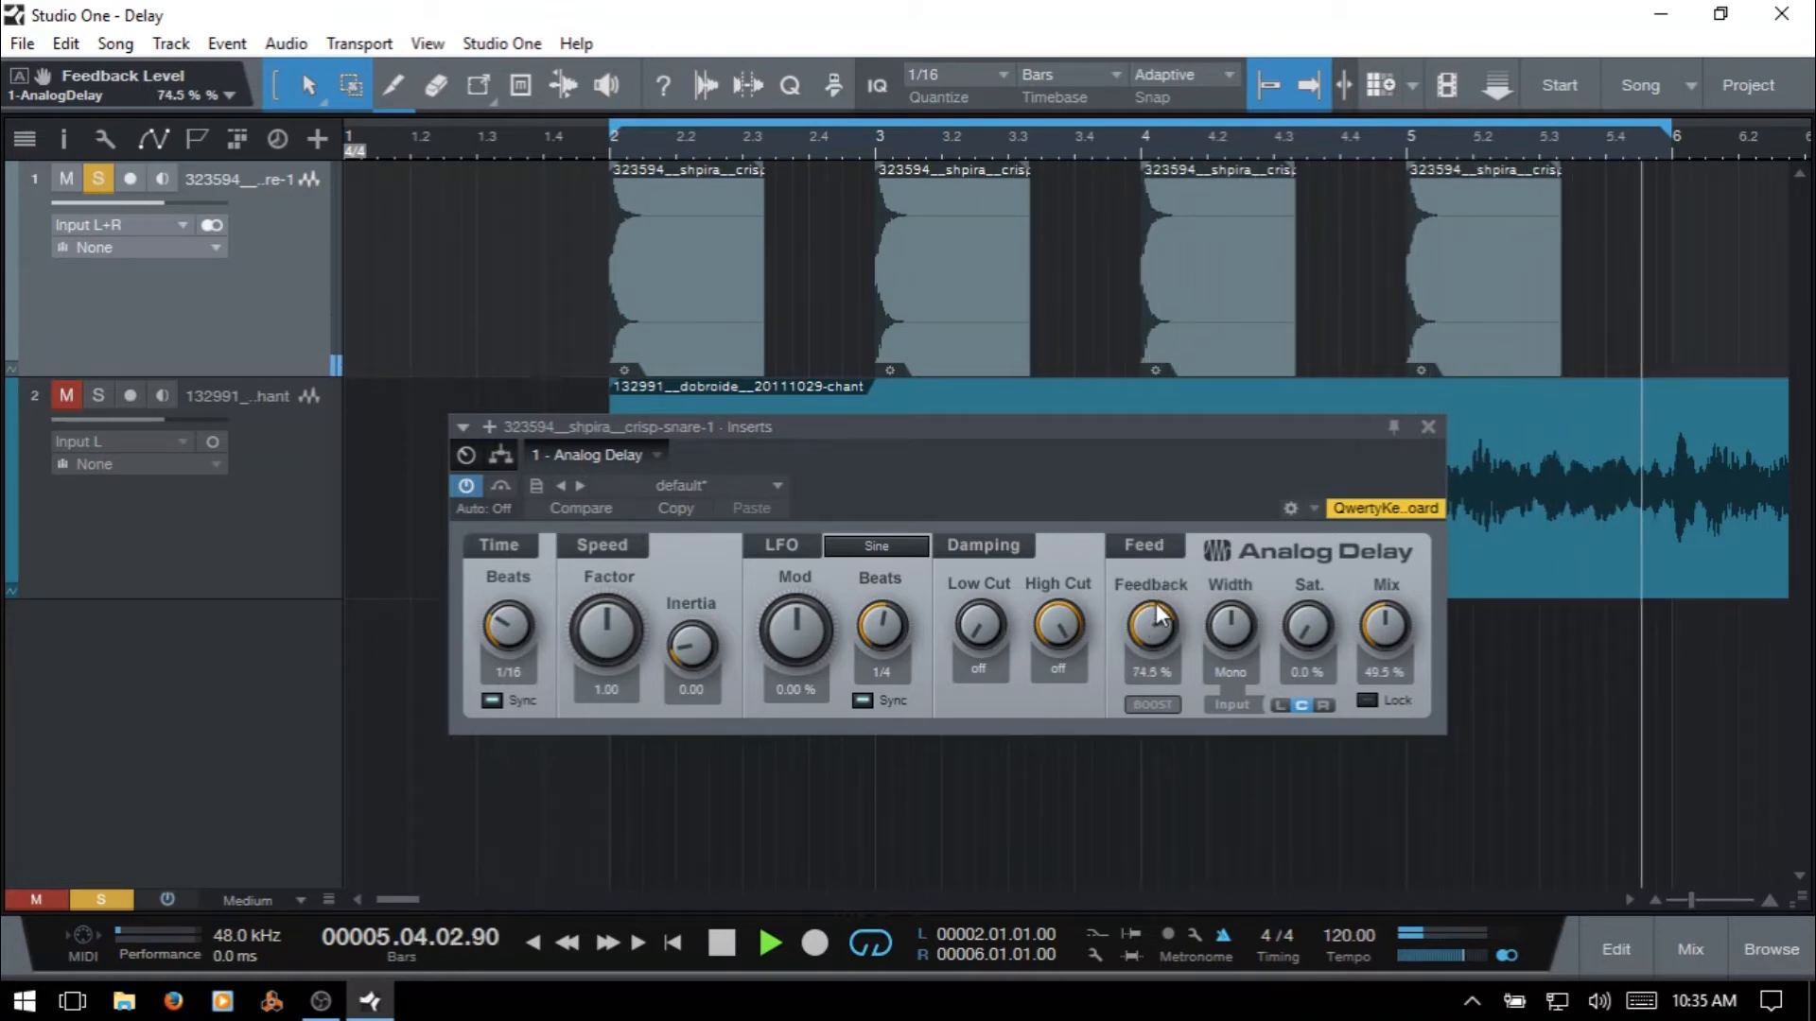
drag(1155, 613, 1153, 613)
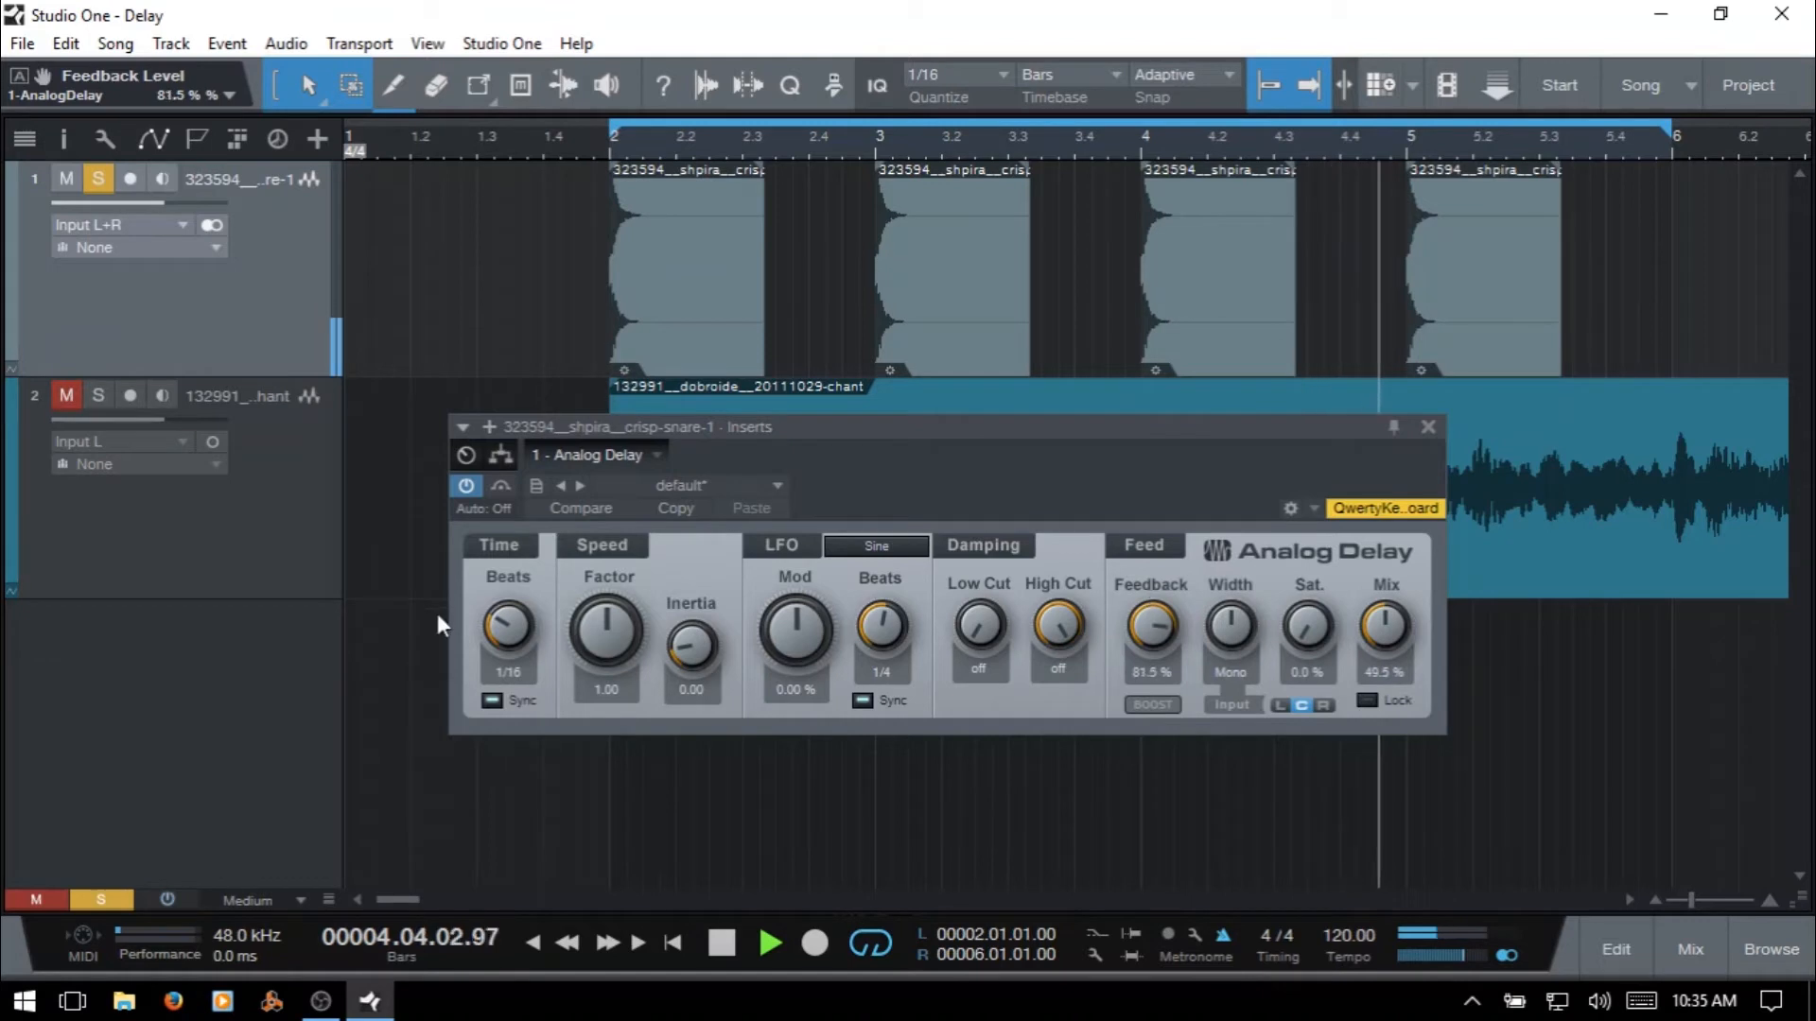
- Try a delay time of 1/64 beats with 94.0 % Feedback, and bring the Feedback down to 45.5 %
drag(510, 619, 536, 701)
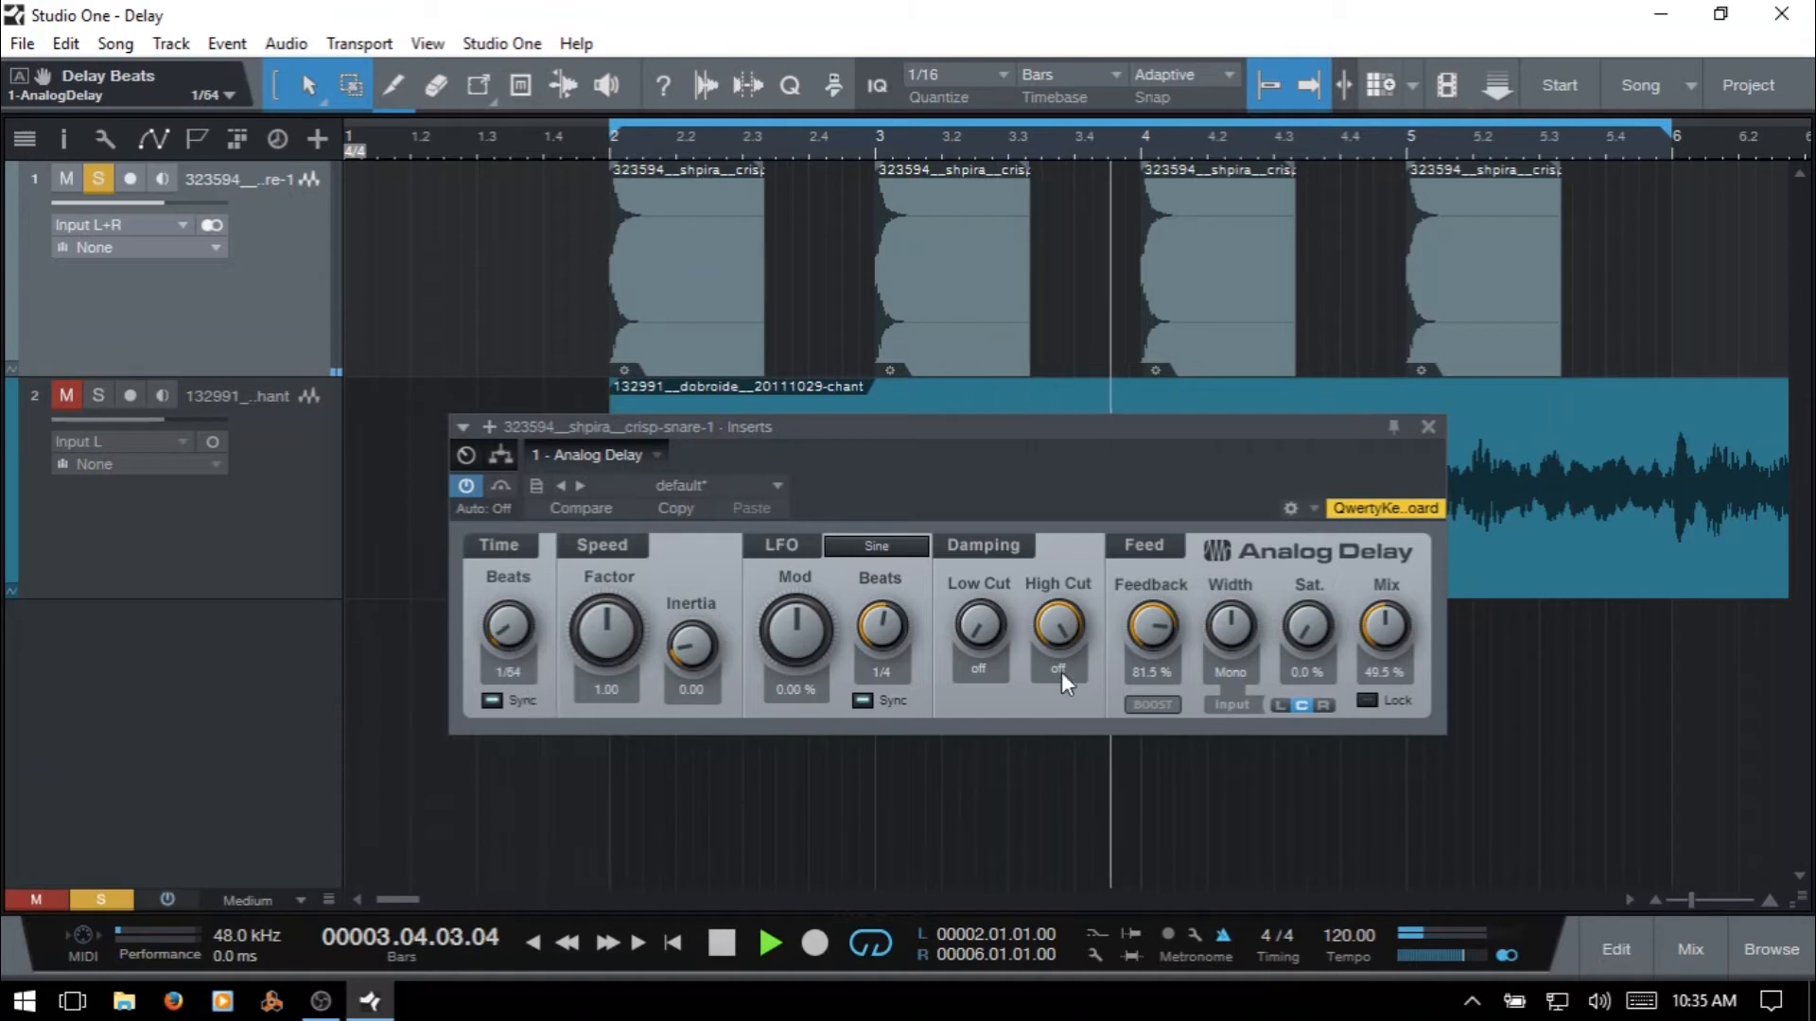
drag(1150, 628, 1158, 602)
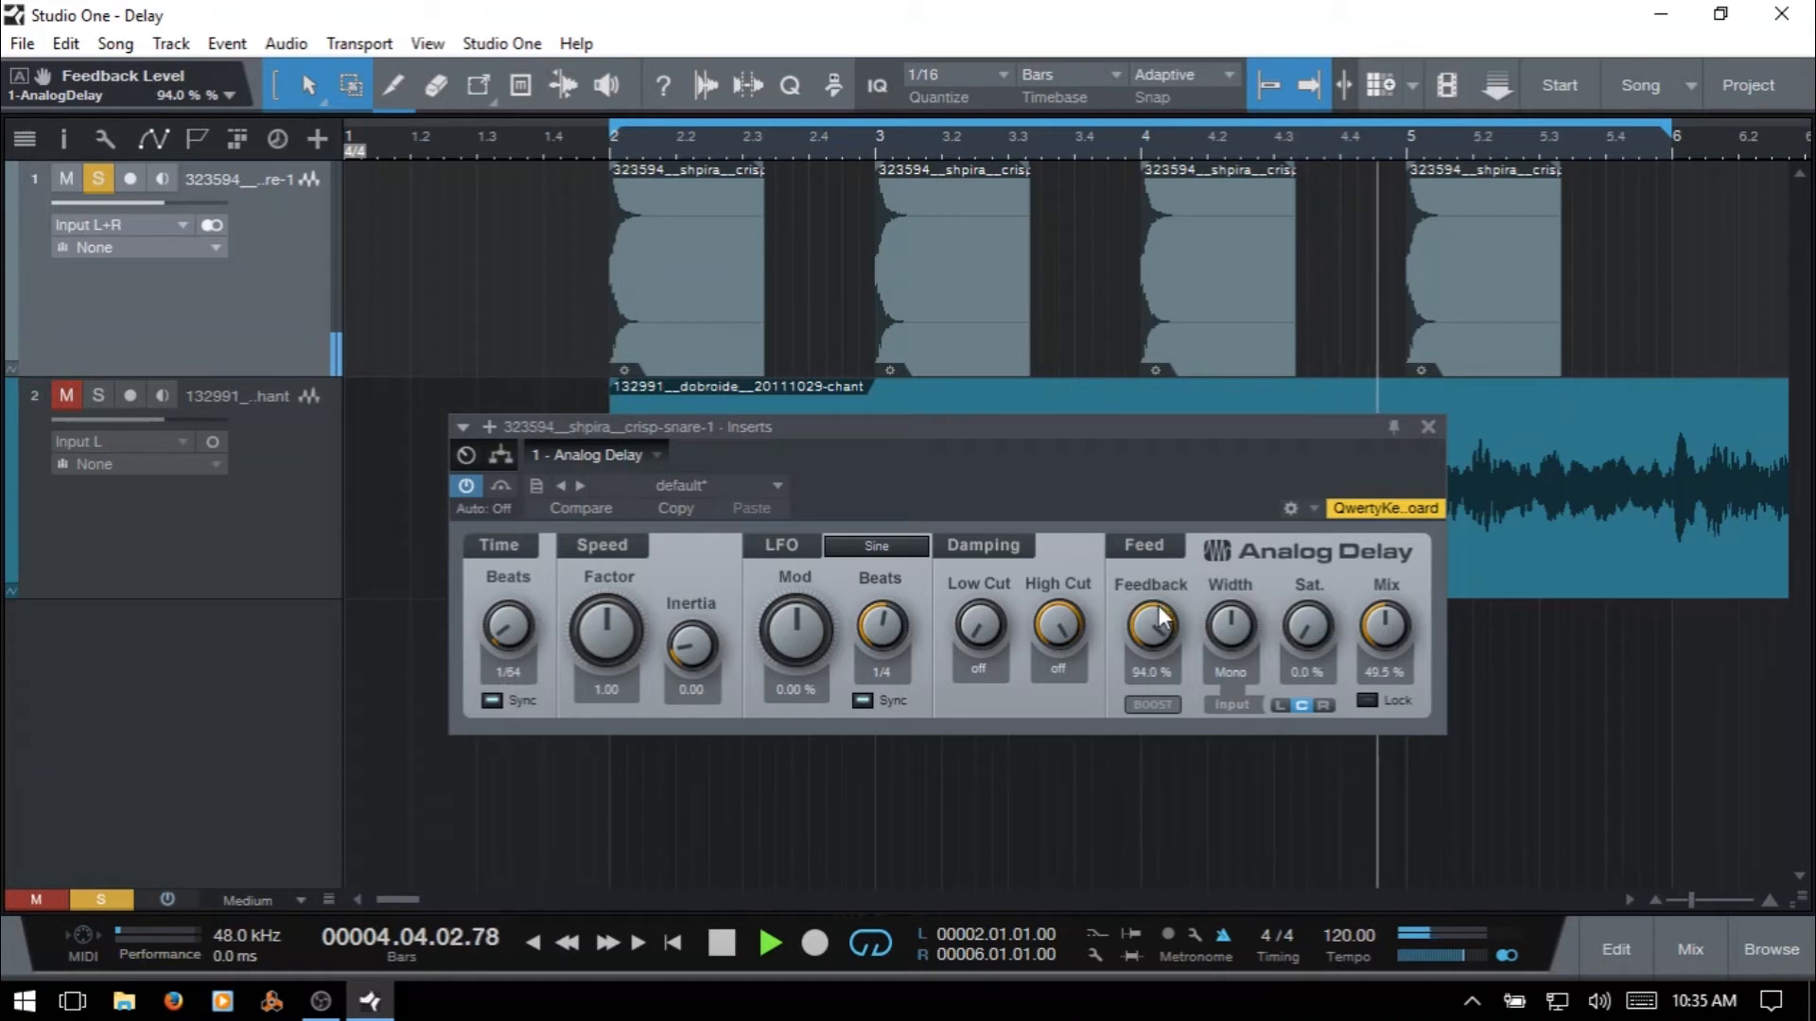
drag(1154, 611, 1158, 743)
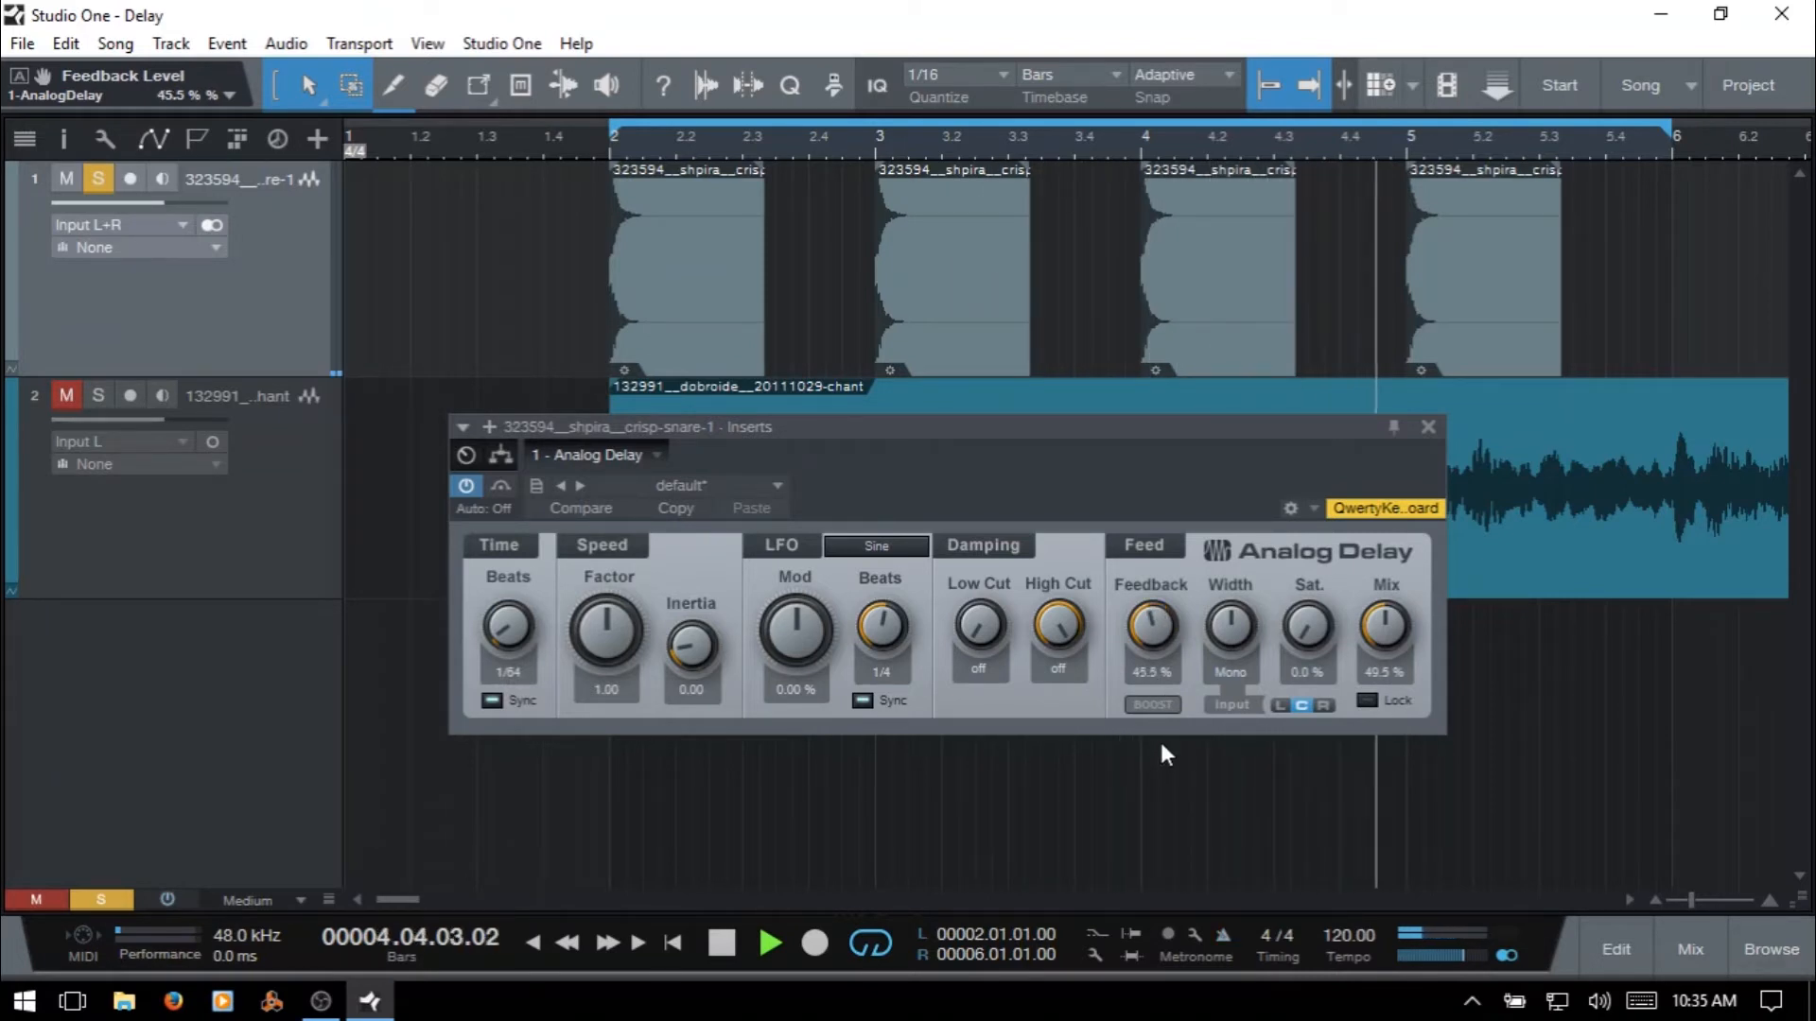
- Stop playback and choose 1/4 as the Analog Delay's synced delay time
key(space)
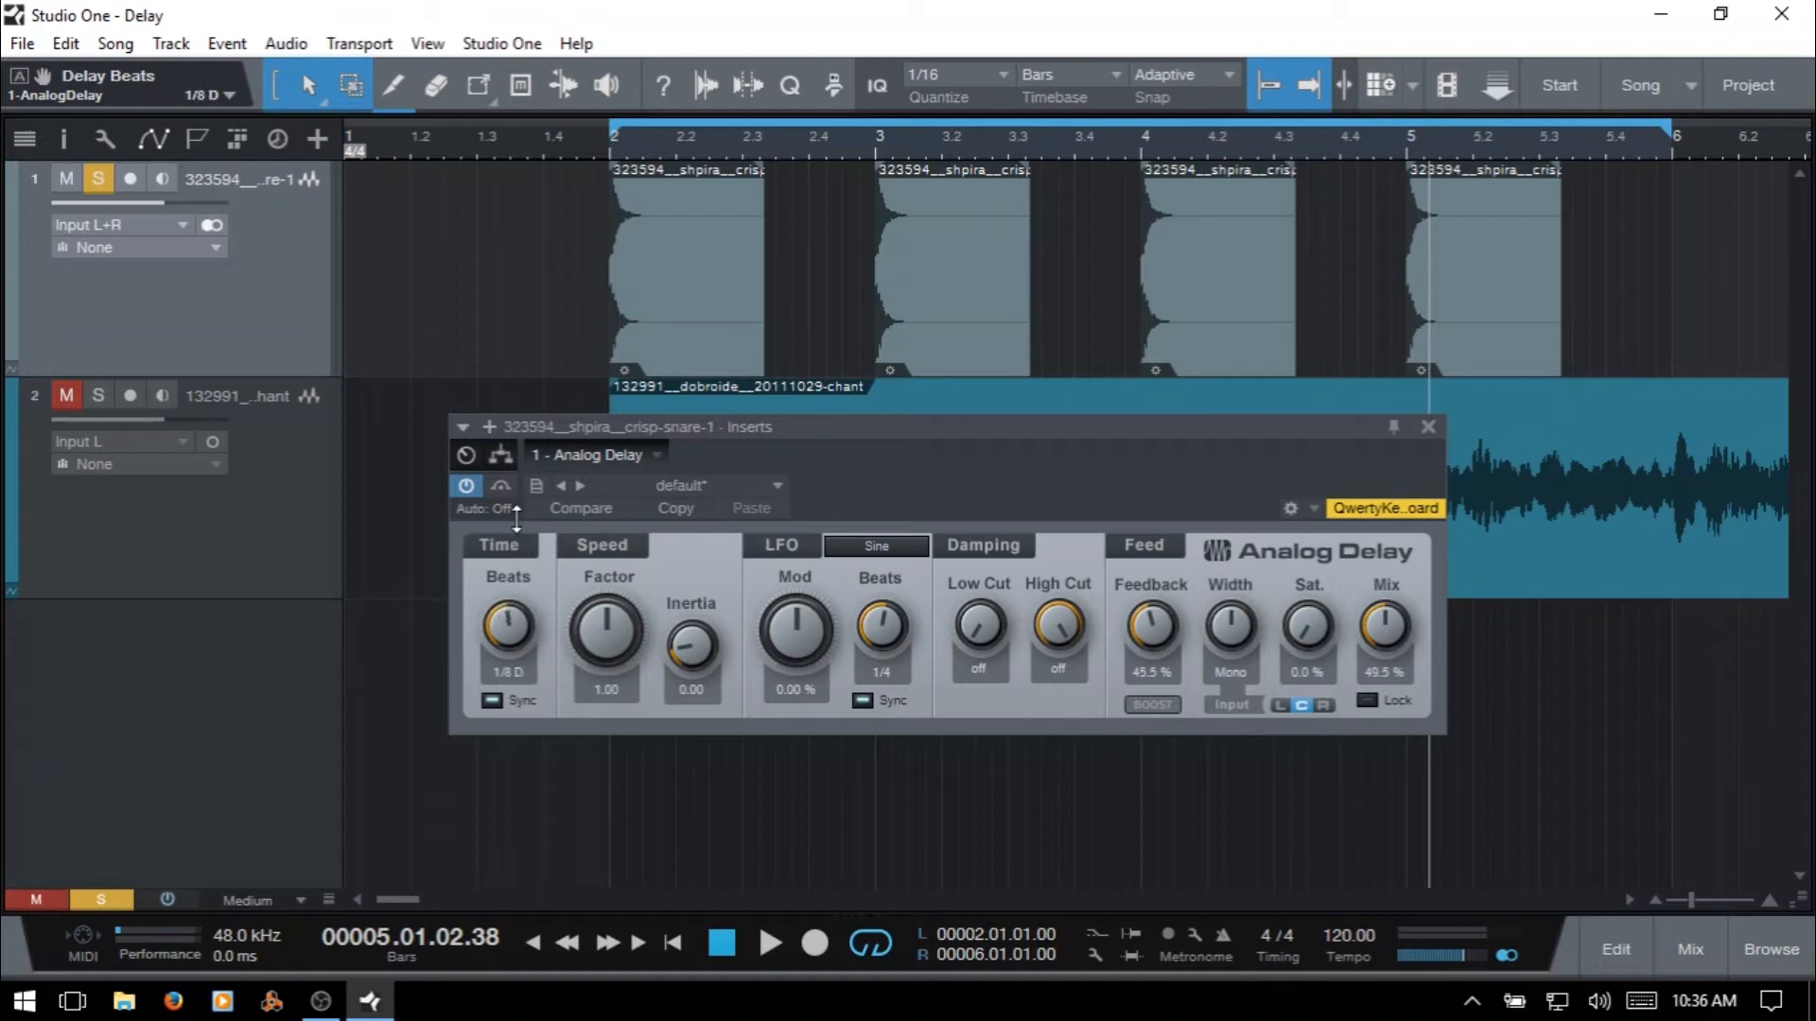
click(521, 683)
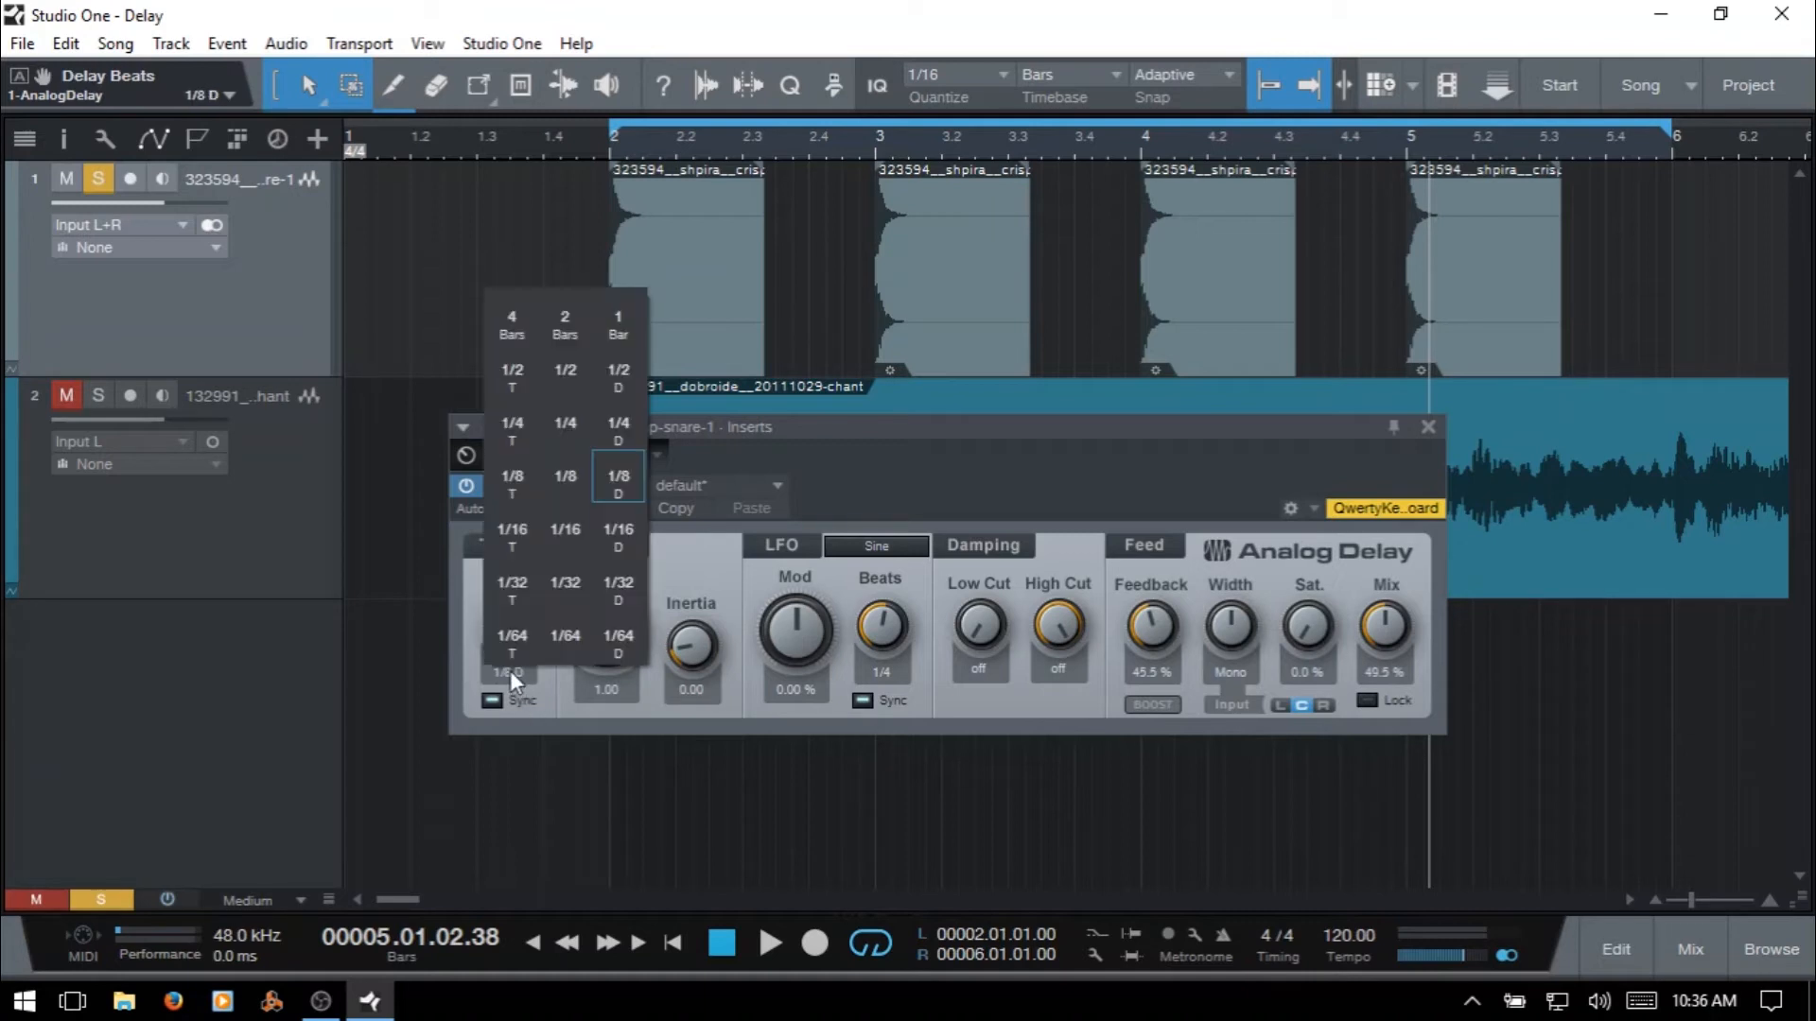
click(573, 426)
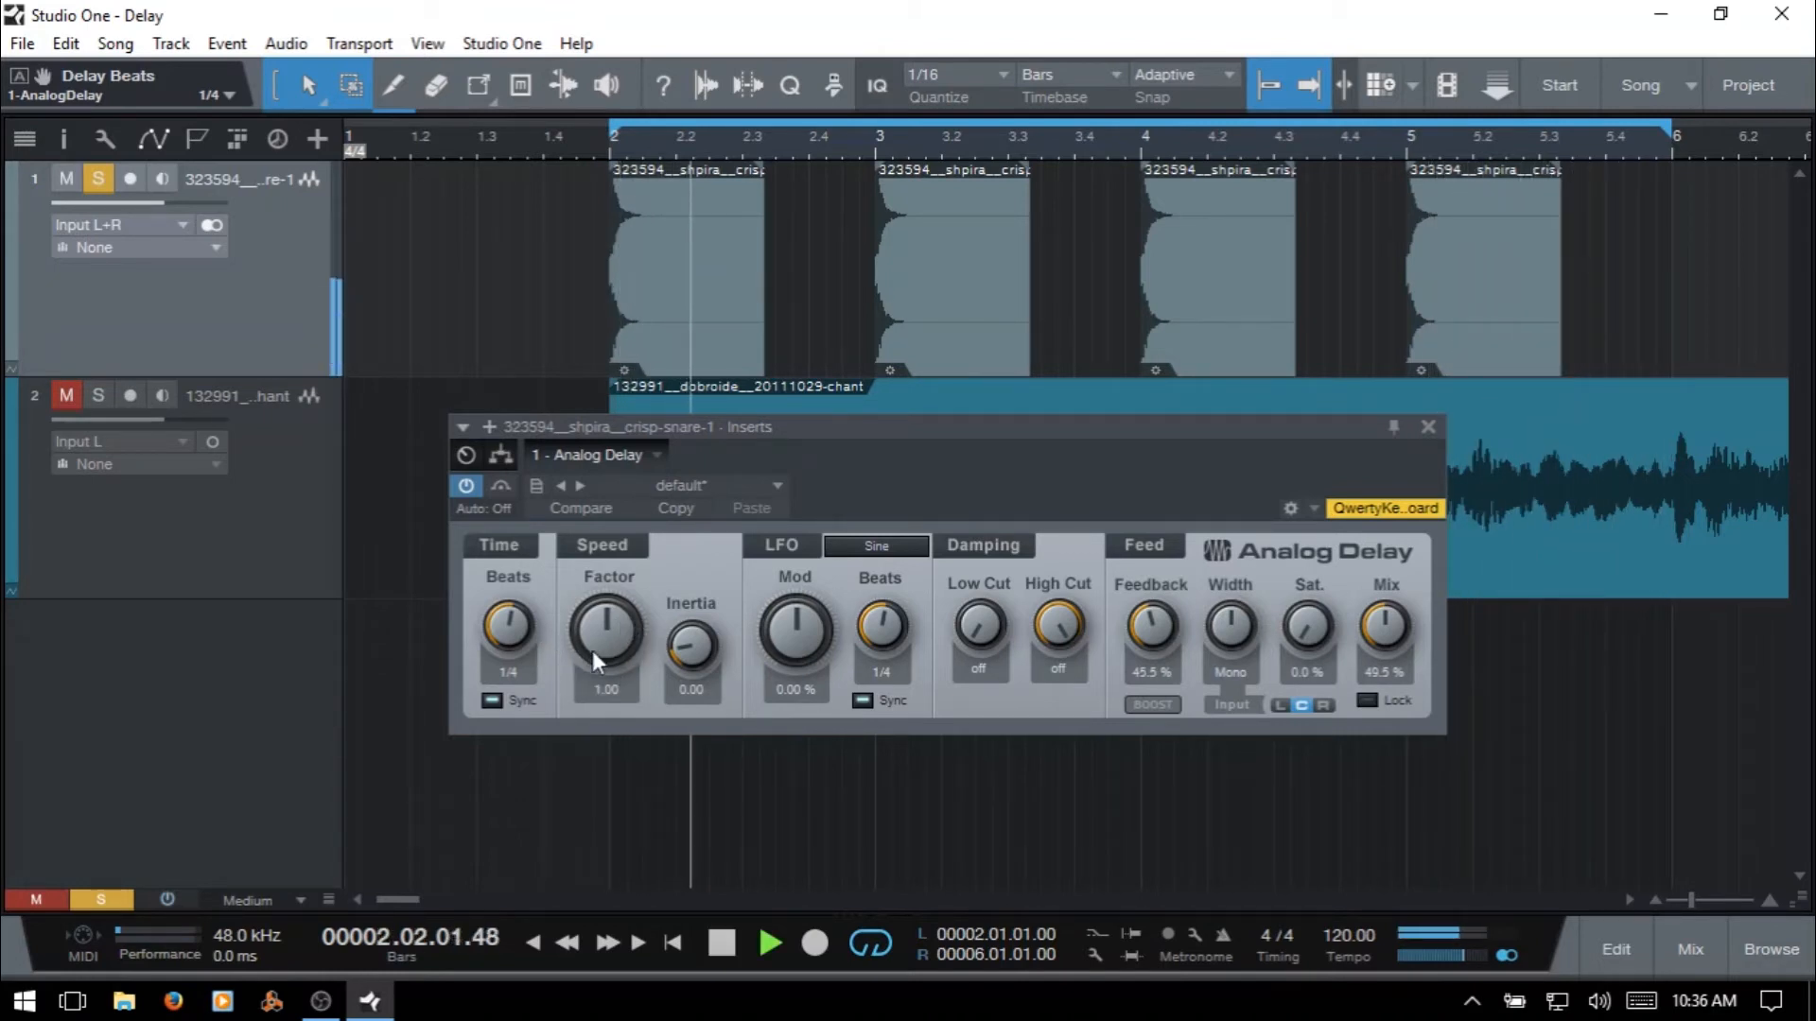
- Try a delay Speed Factor of 0.65 during playback, return it to 1.00 and stop the loop
drag(606, 632, 616, 802)
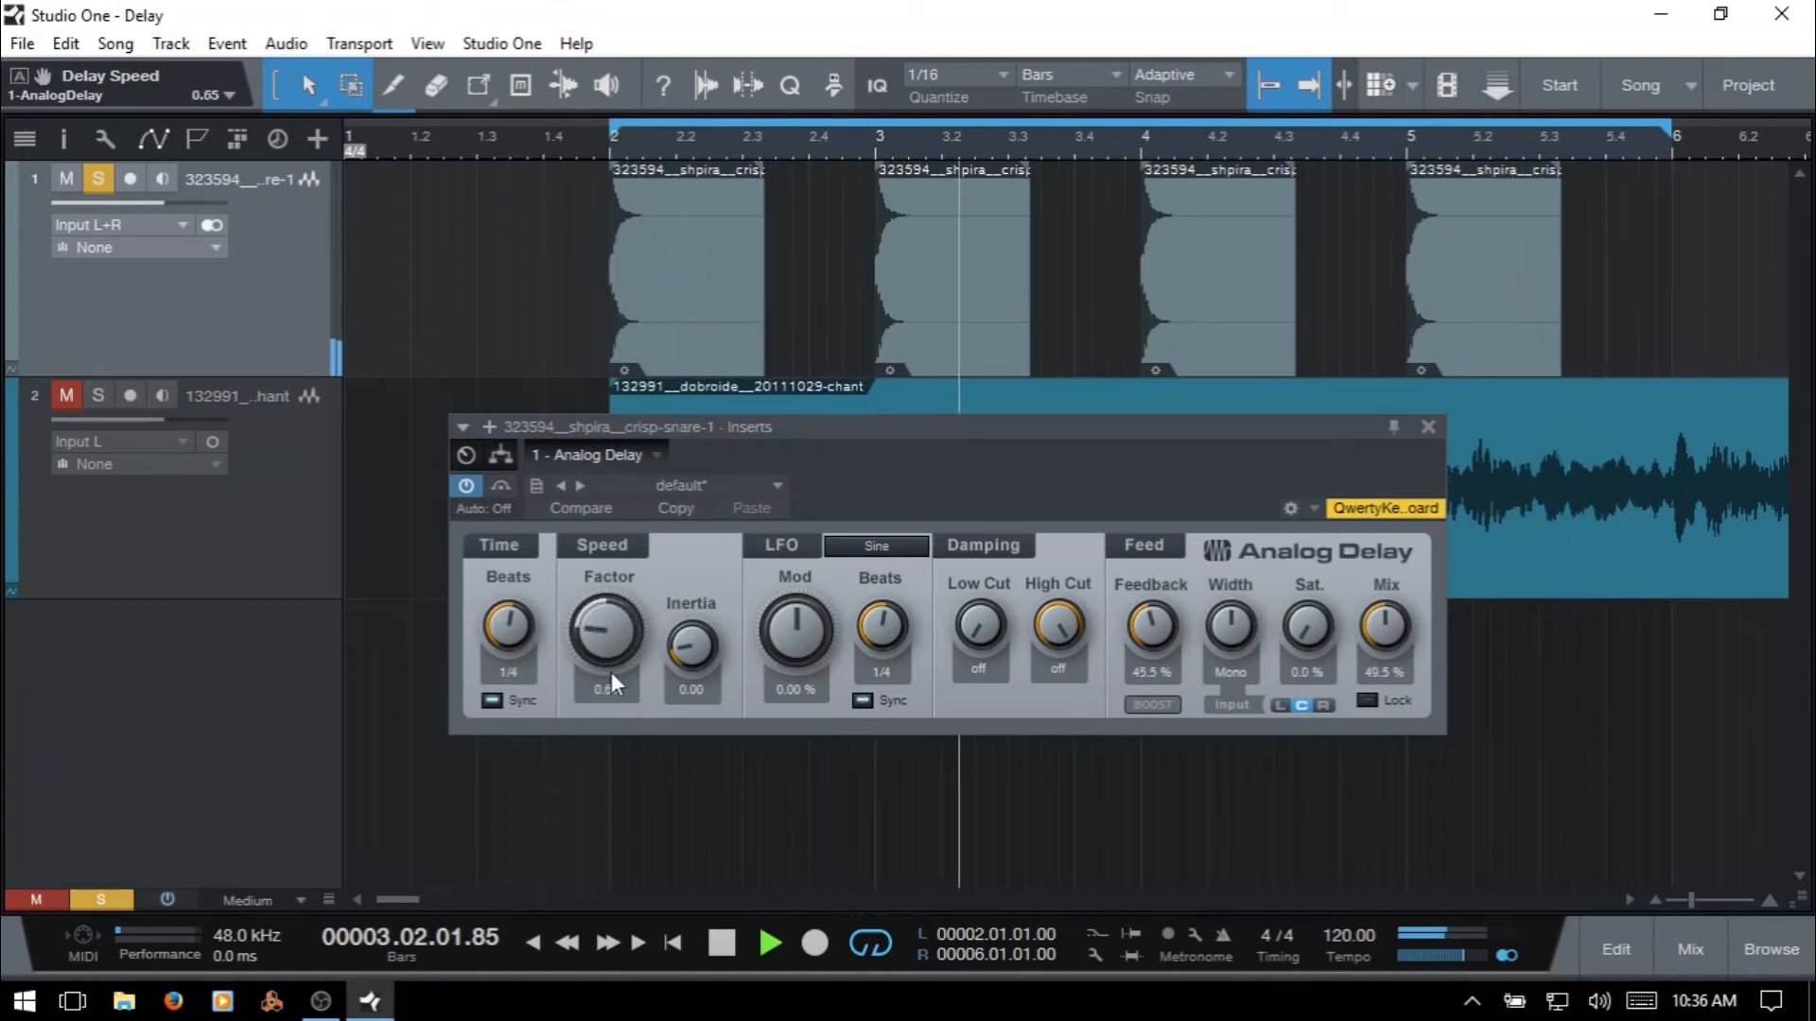
key(space)
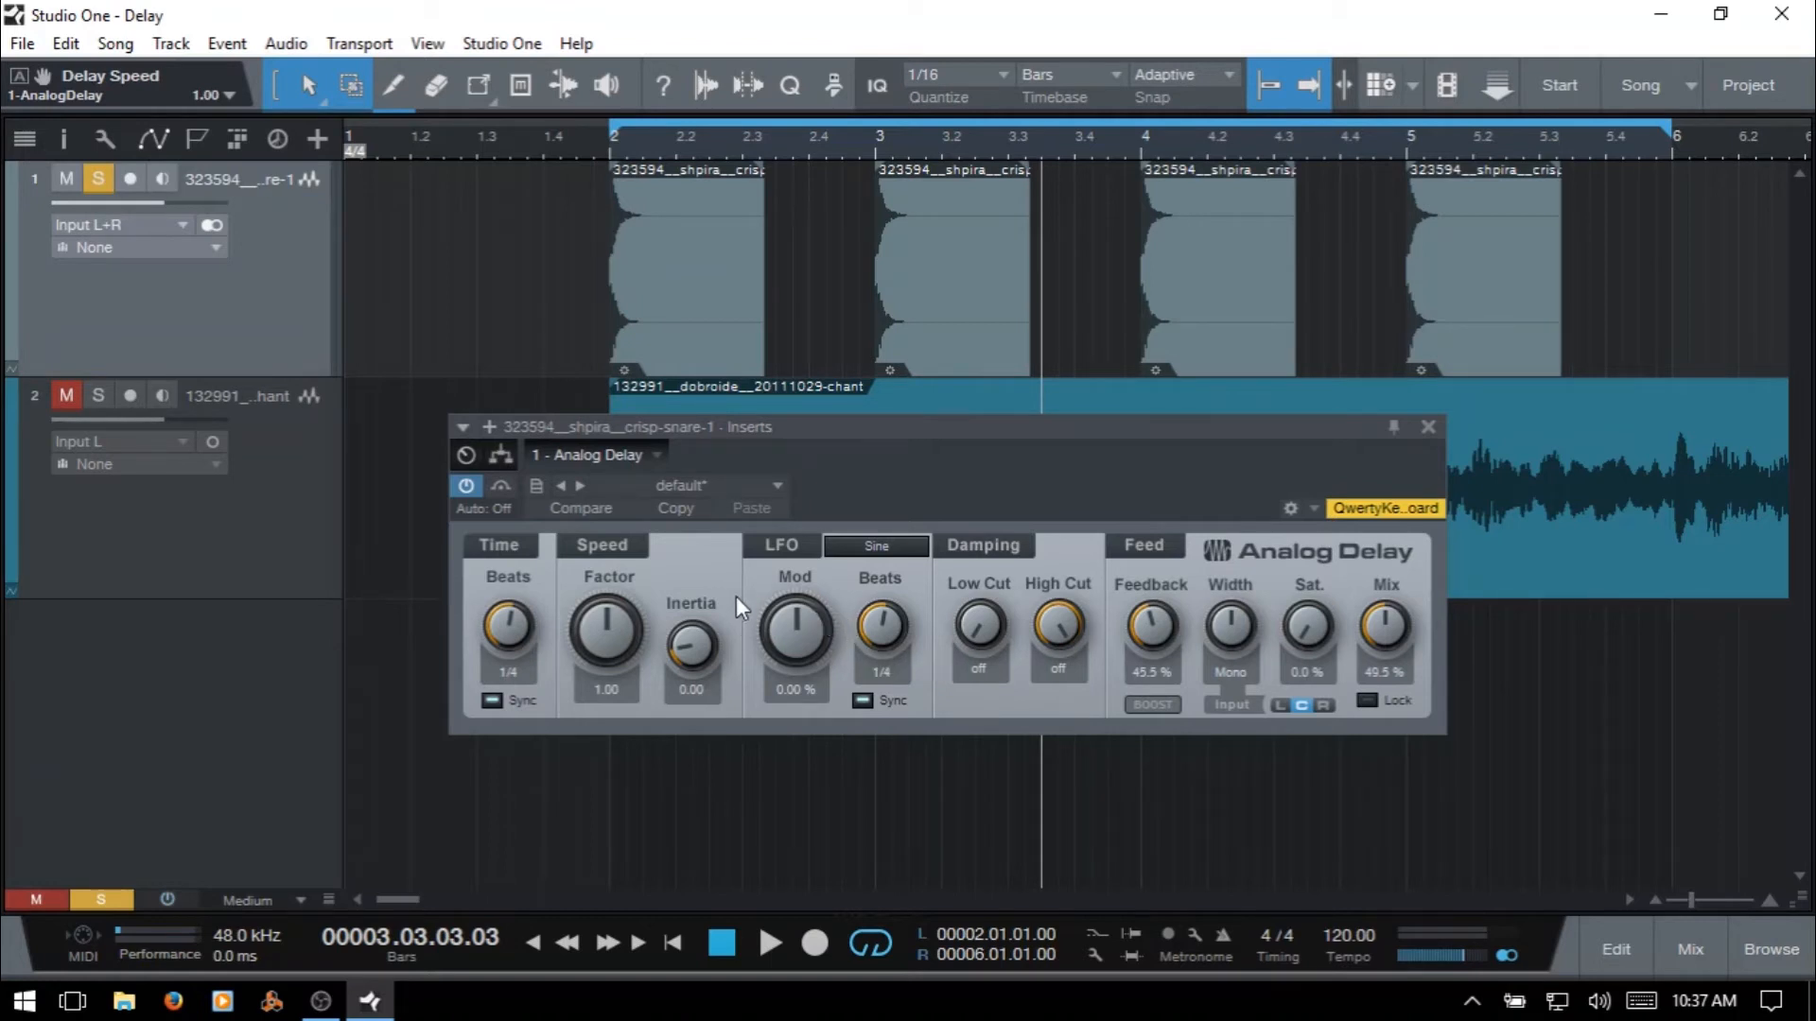
- Review the LFO's waveform choices and unsynced speed, and set its Mod to 18.61 % with a synced length of 1/2 beats
click(877, 546)
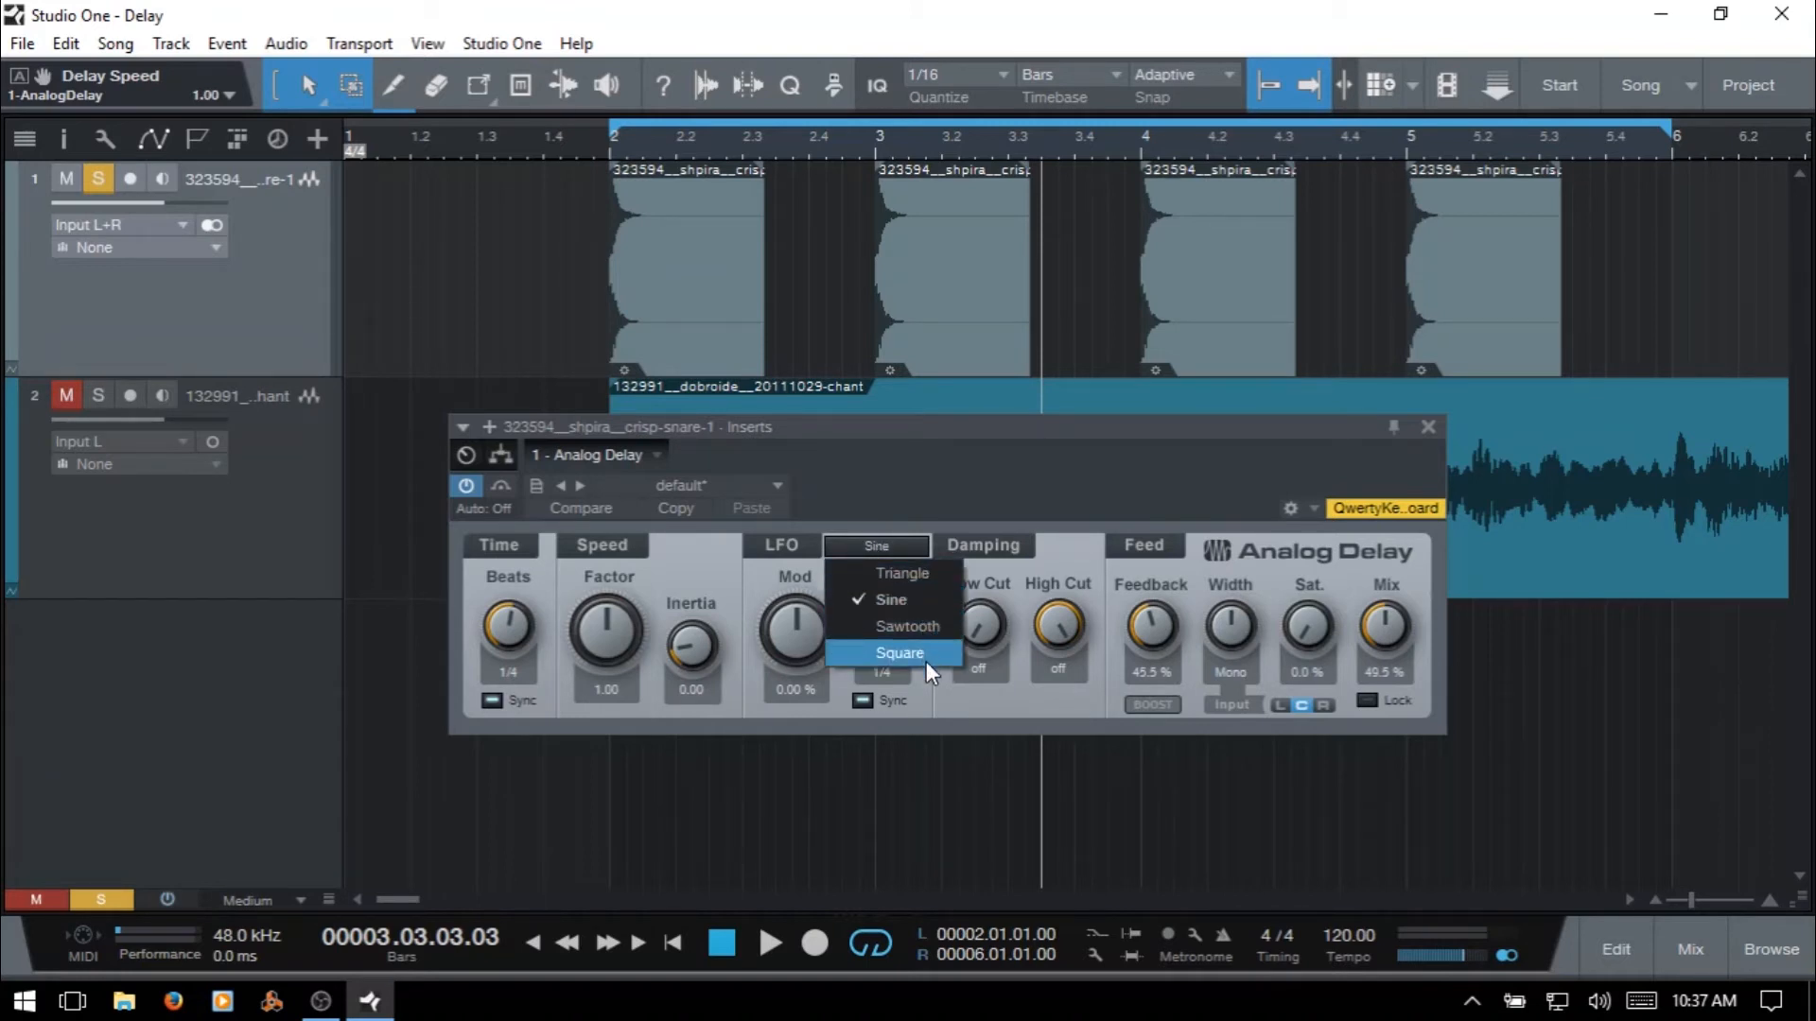
click(906, 480)
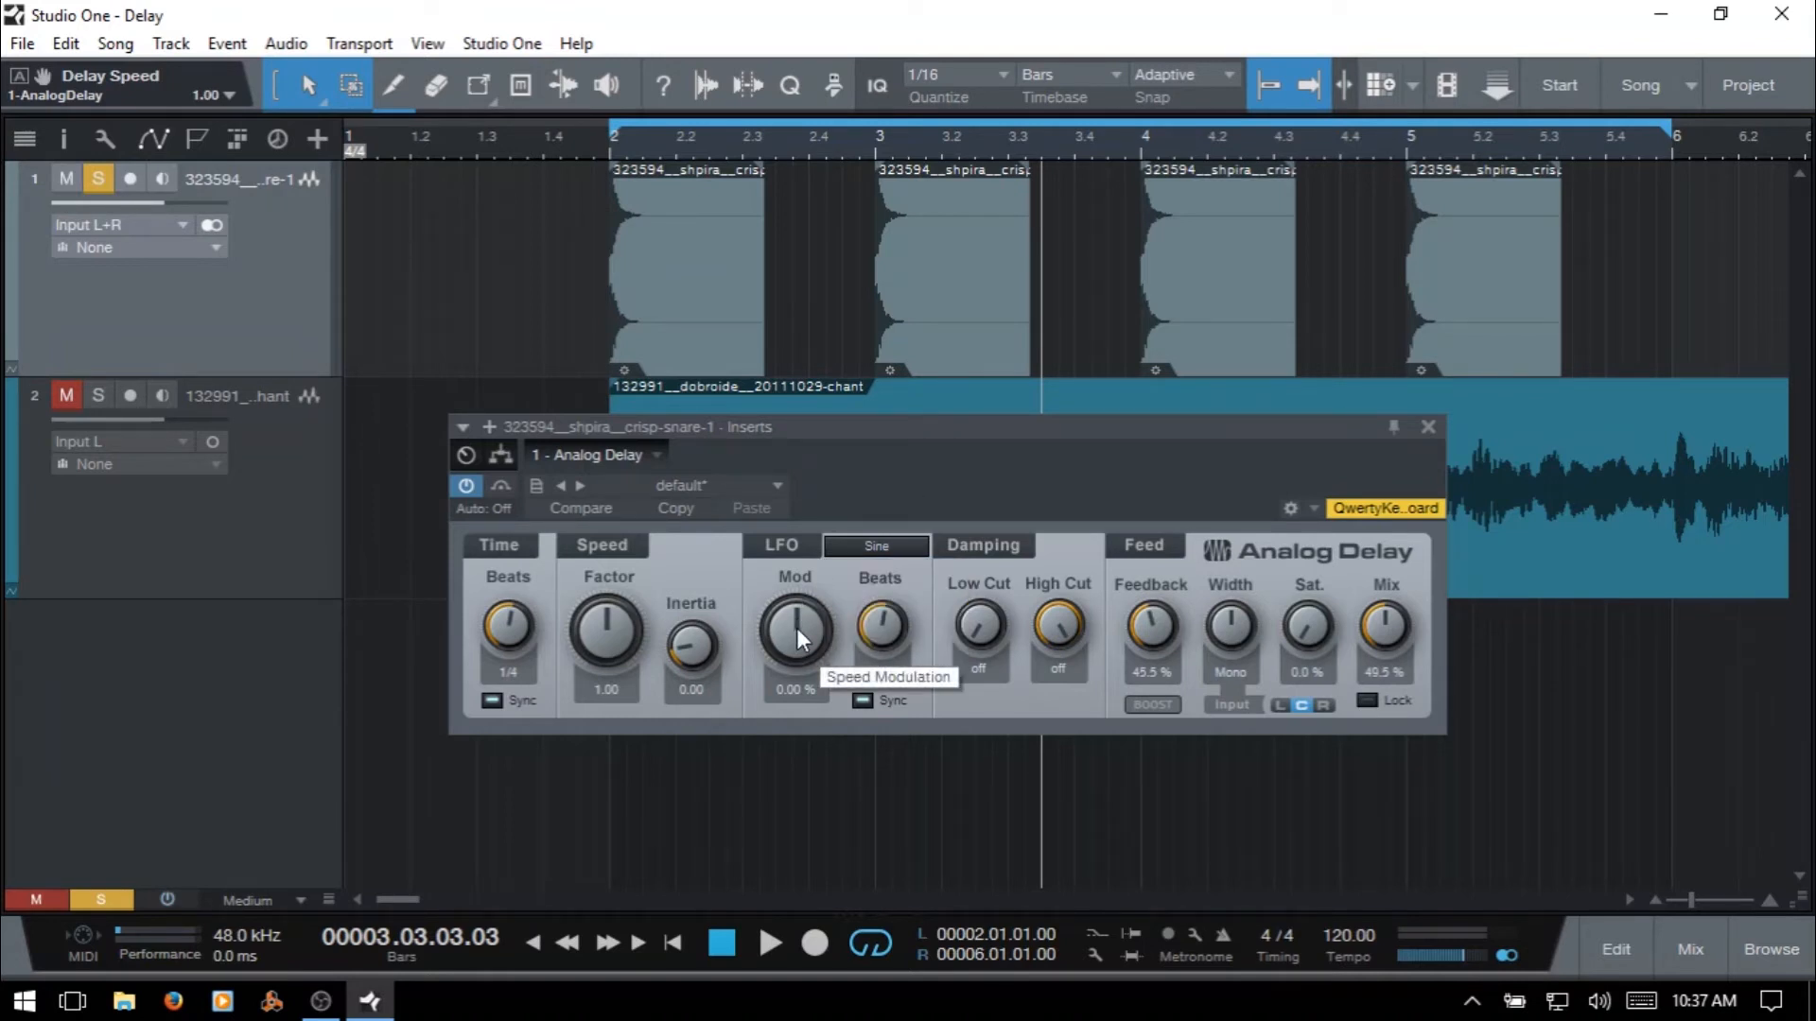
drag(799, 626, 811, 750)
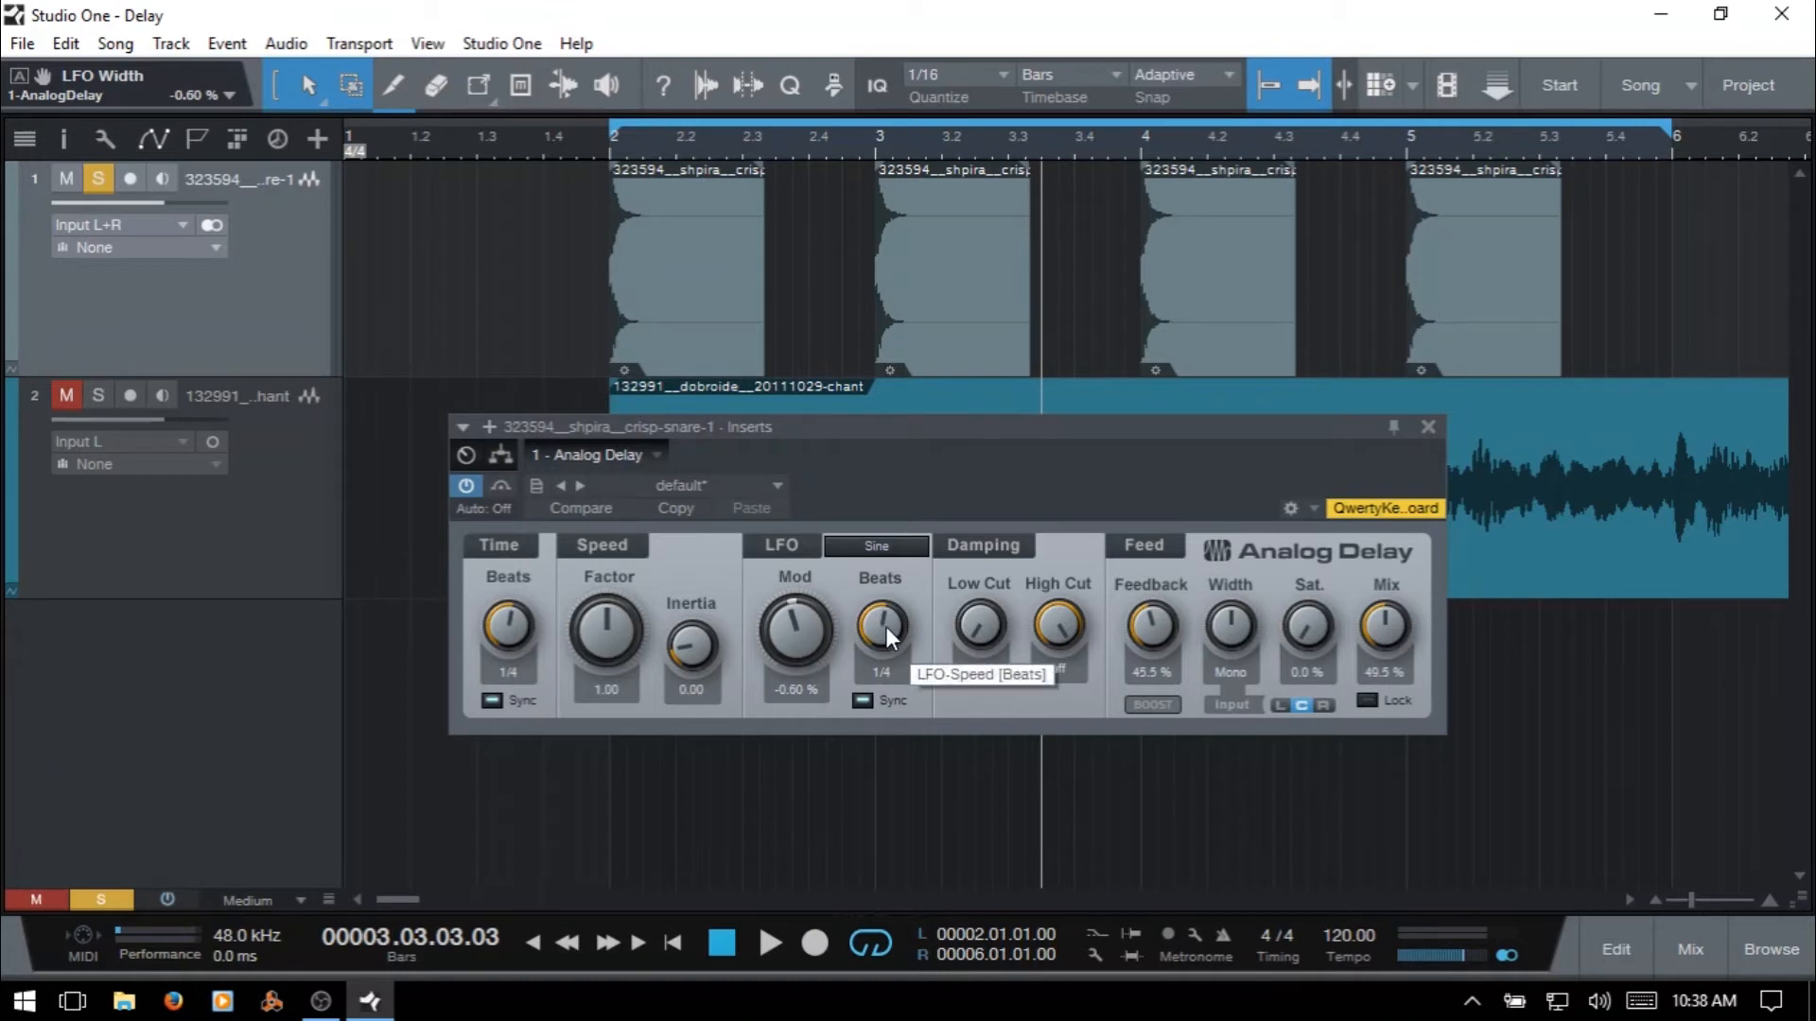
click(862, 700)
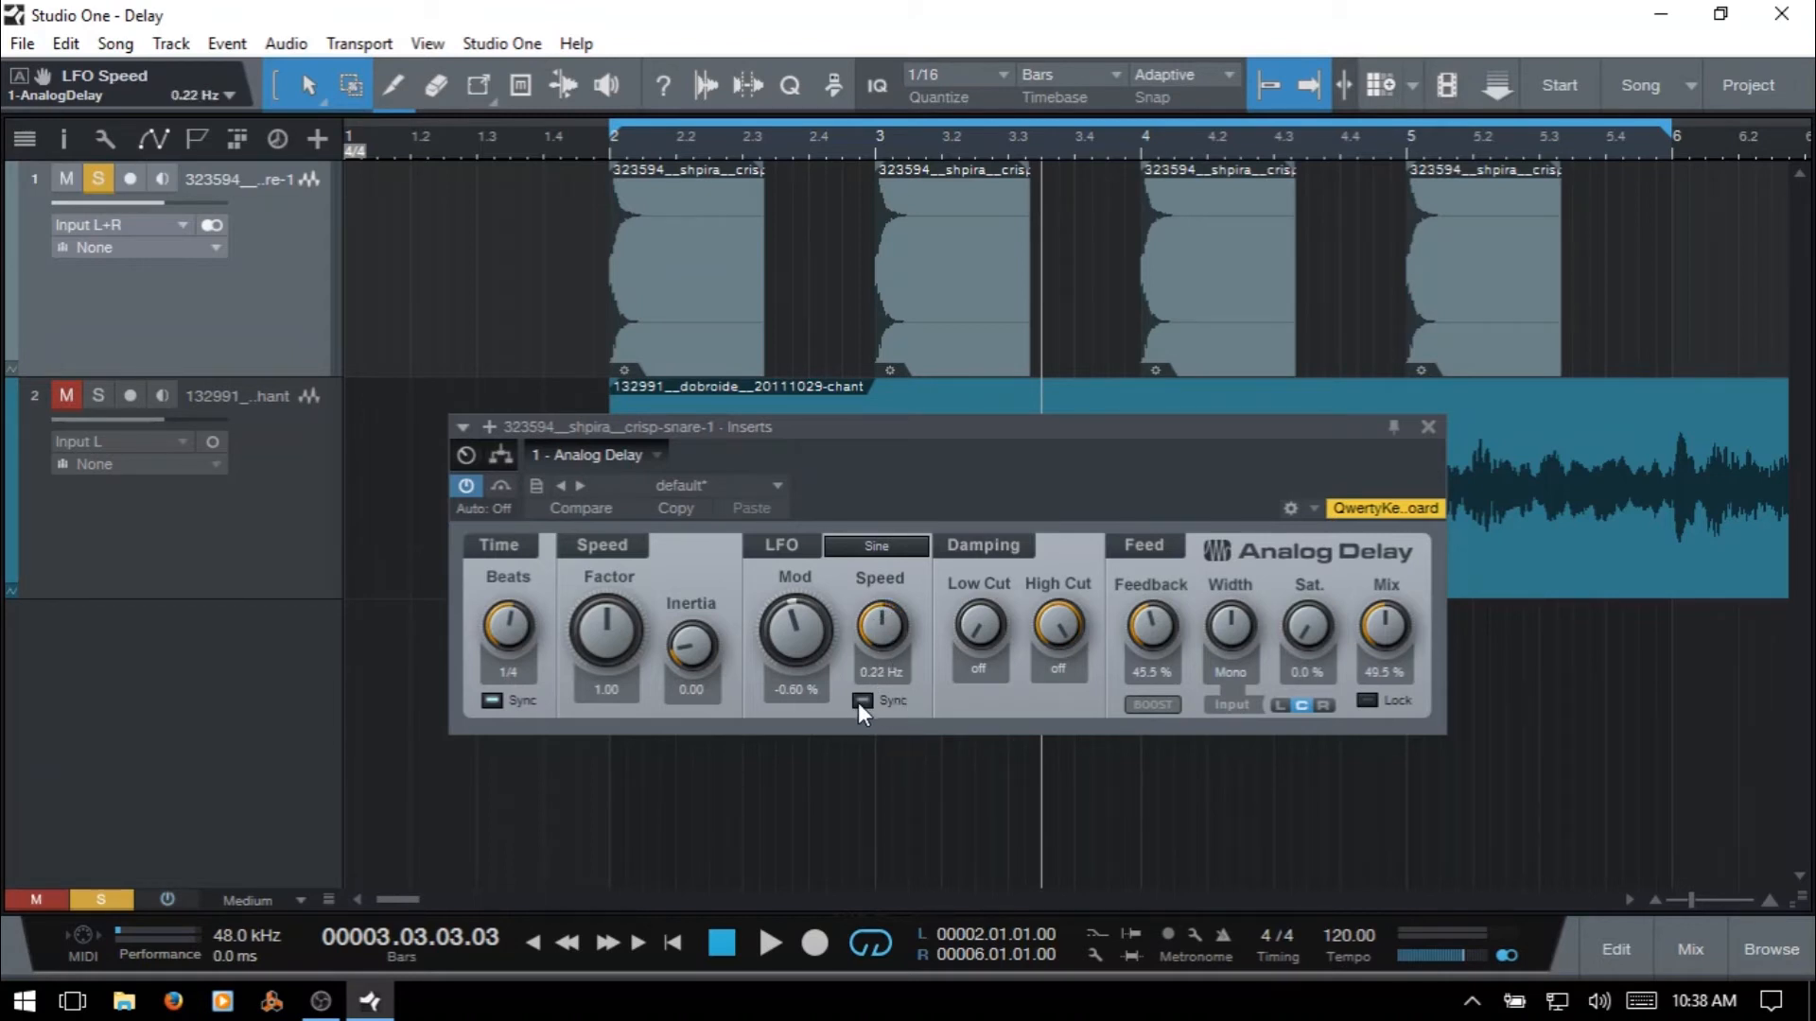
click(861, 701)
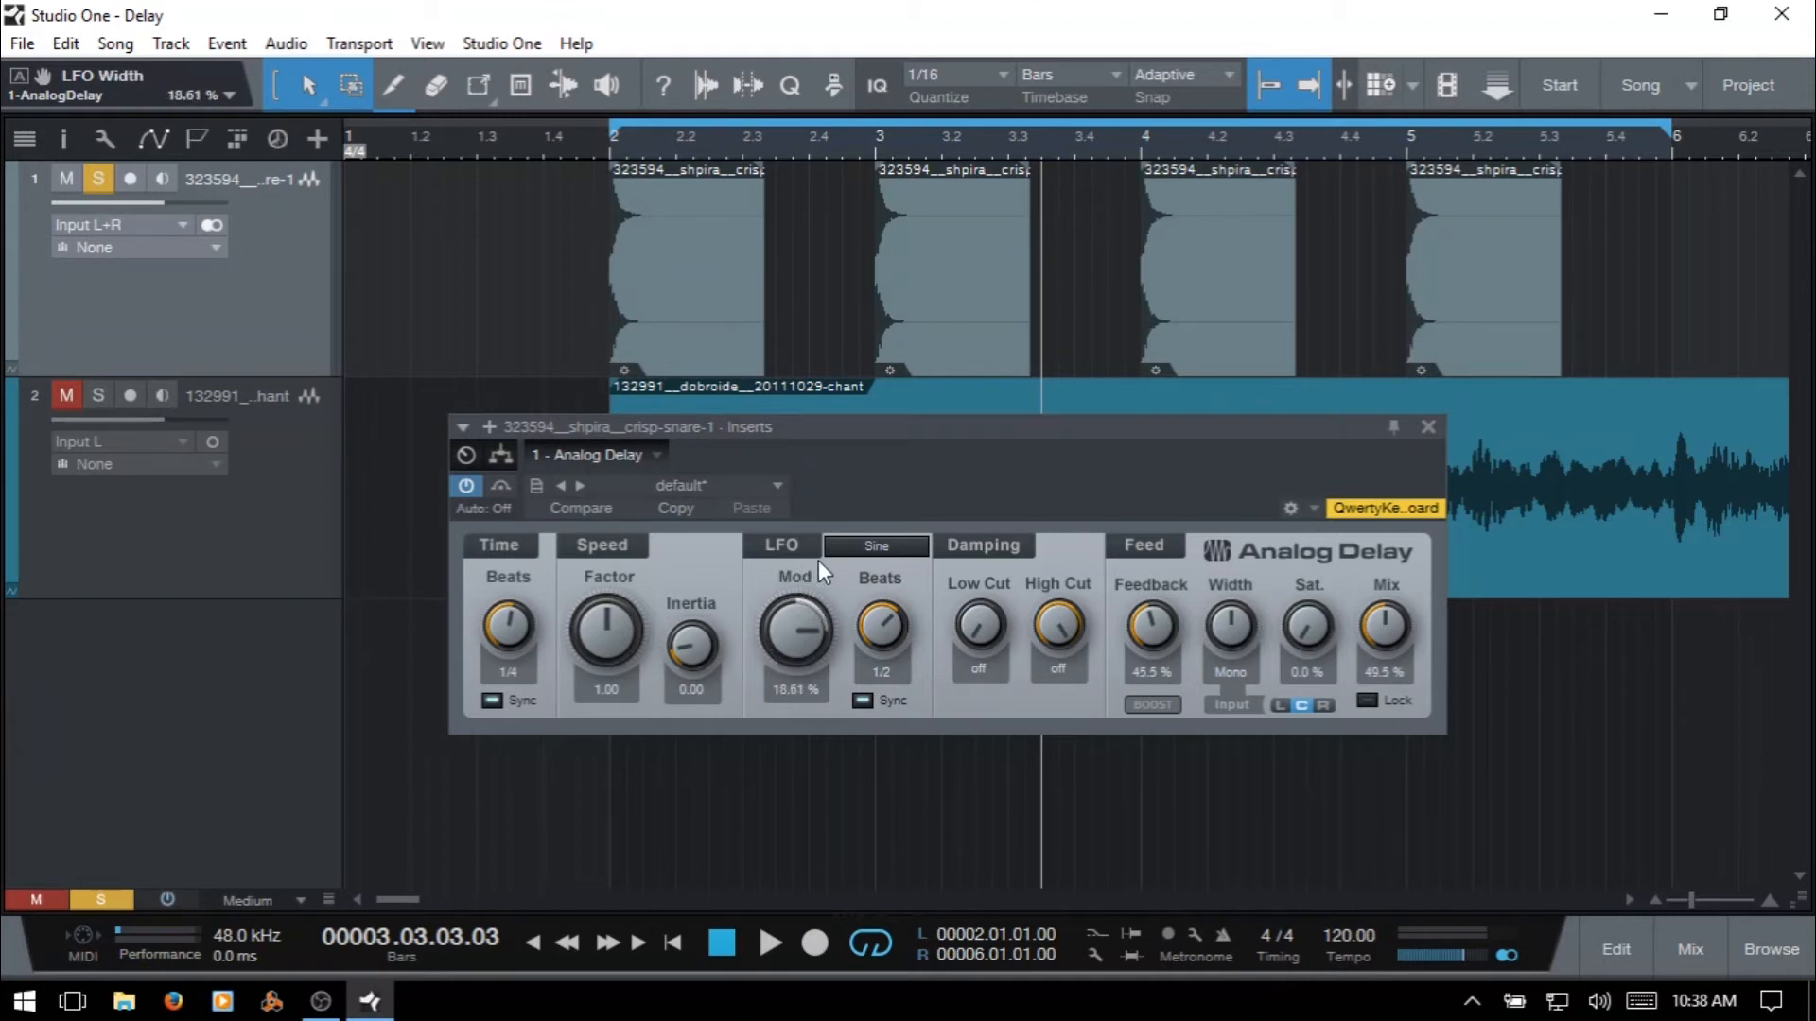
- Play the loop and try LFO Mod amounts of 32.00 % and -21.78 %, stopping playback at the end
key(space)
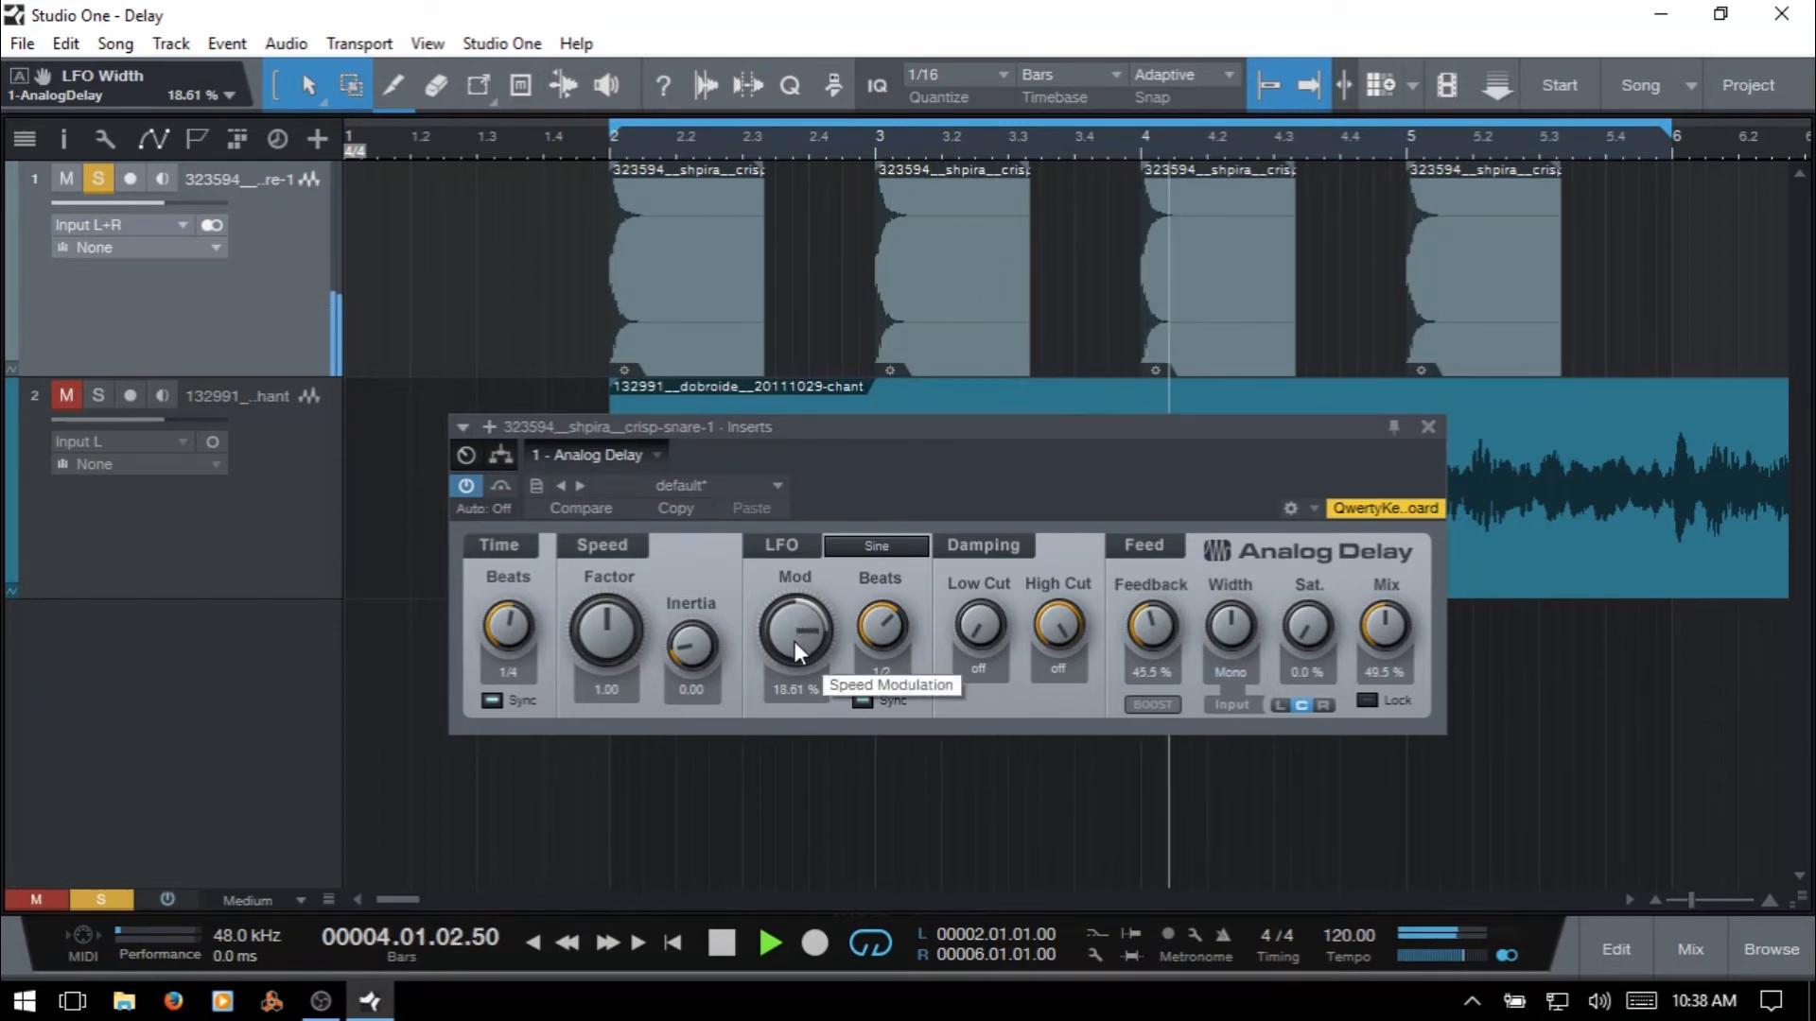
drag(792, 633, 796, 609)
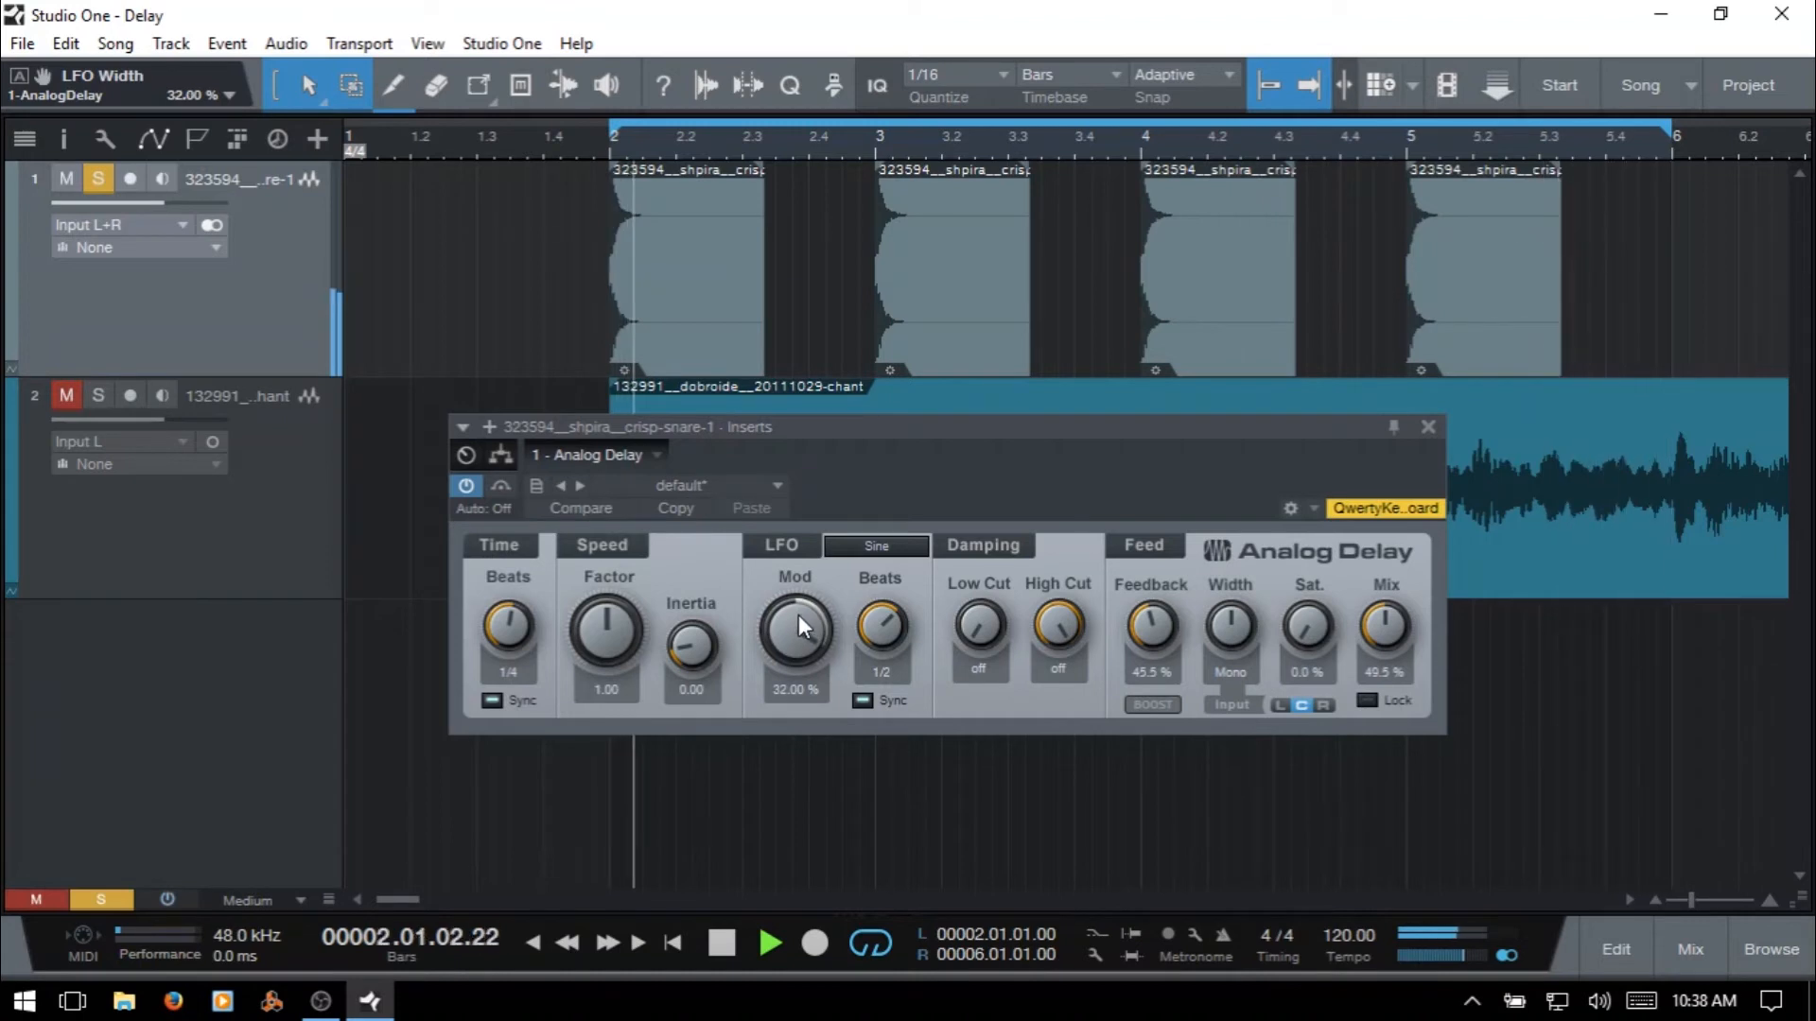
drag(798, 612, 812, 728)
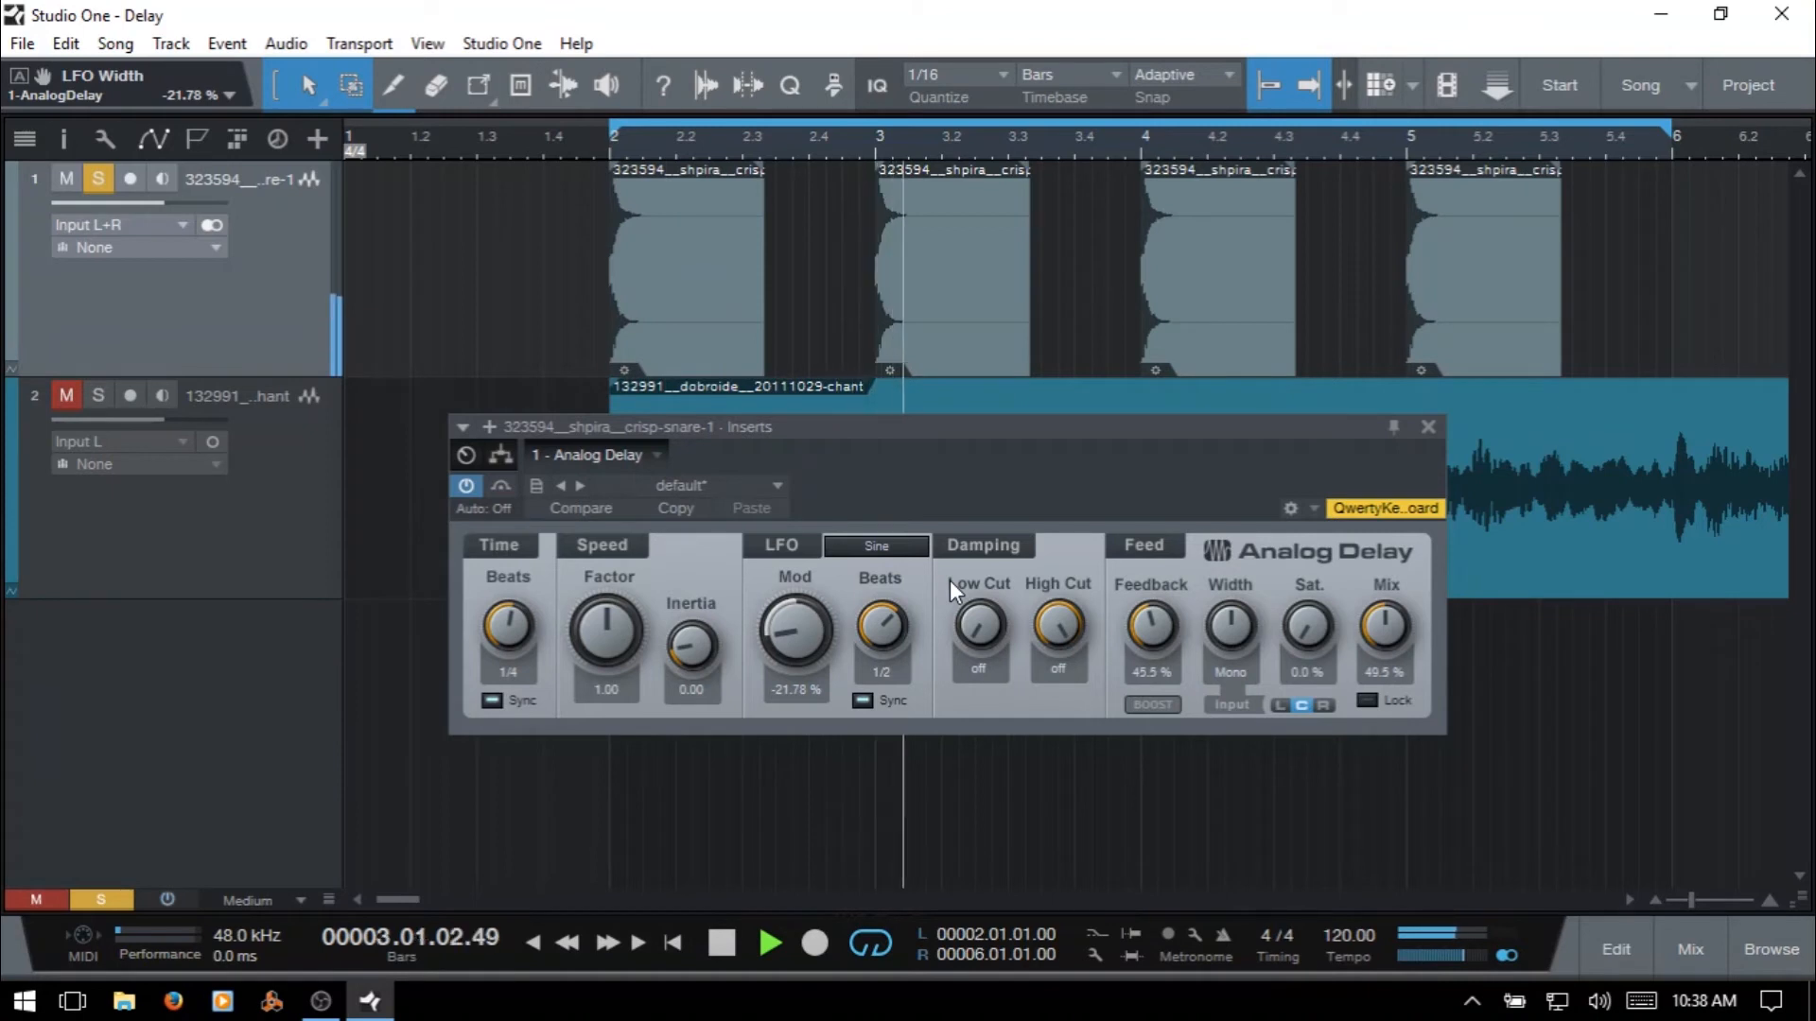
key(space)
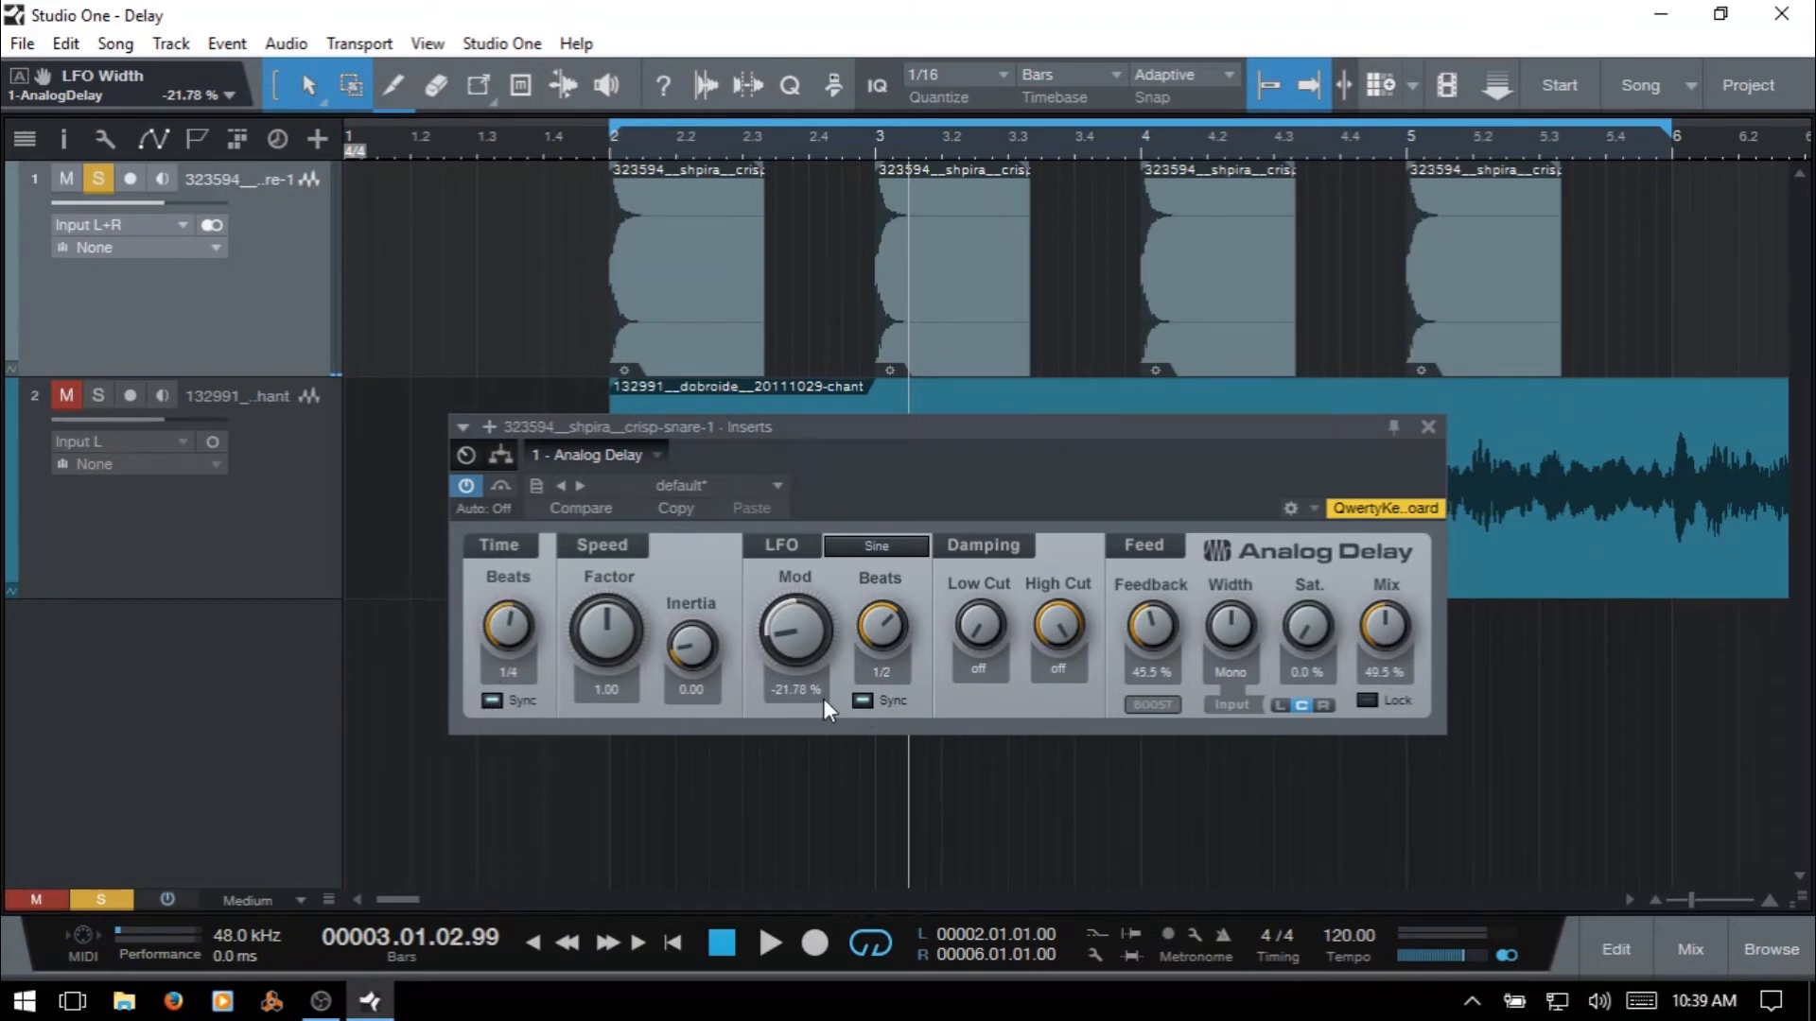
- Try LFO lengths of 1/8 and 1/16 beats with the snare loop playing
click(881, 629)
key(space)
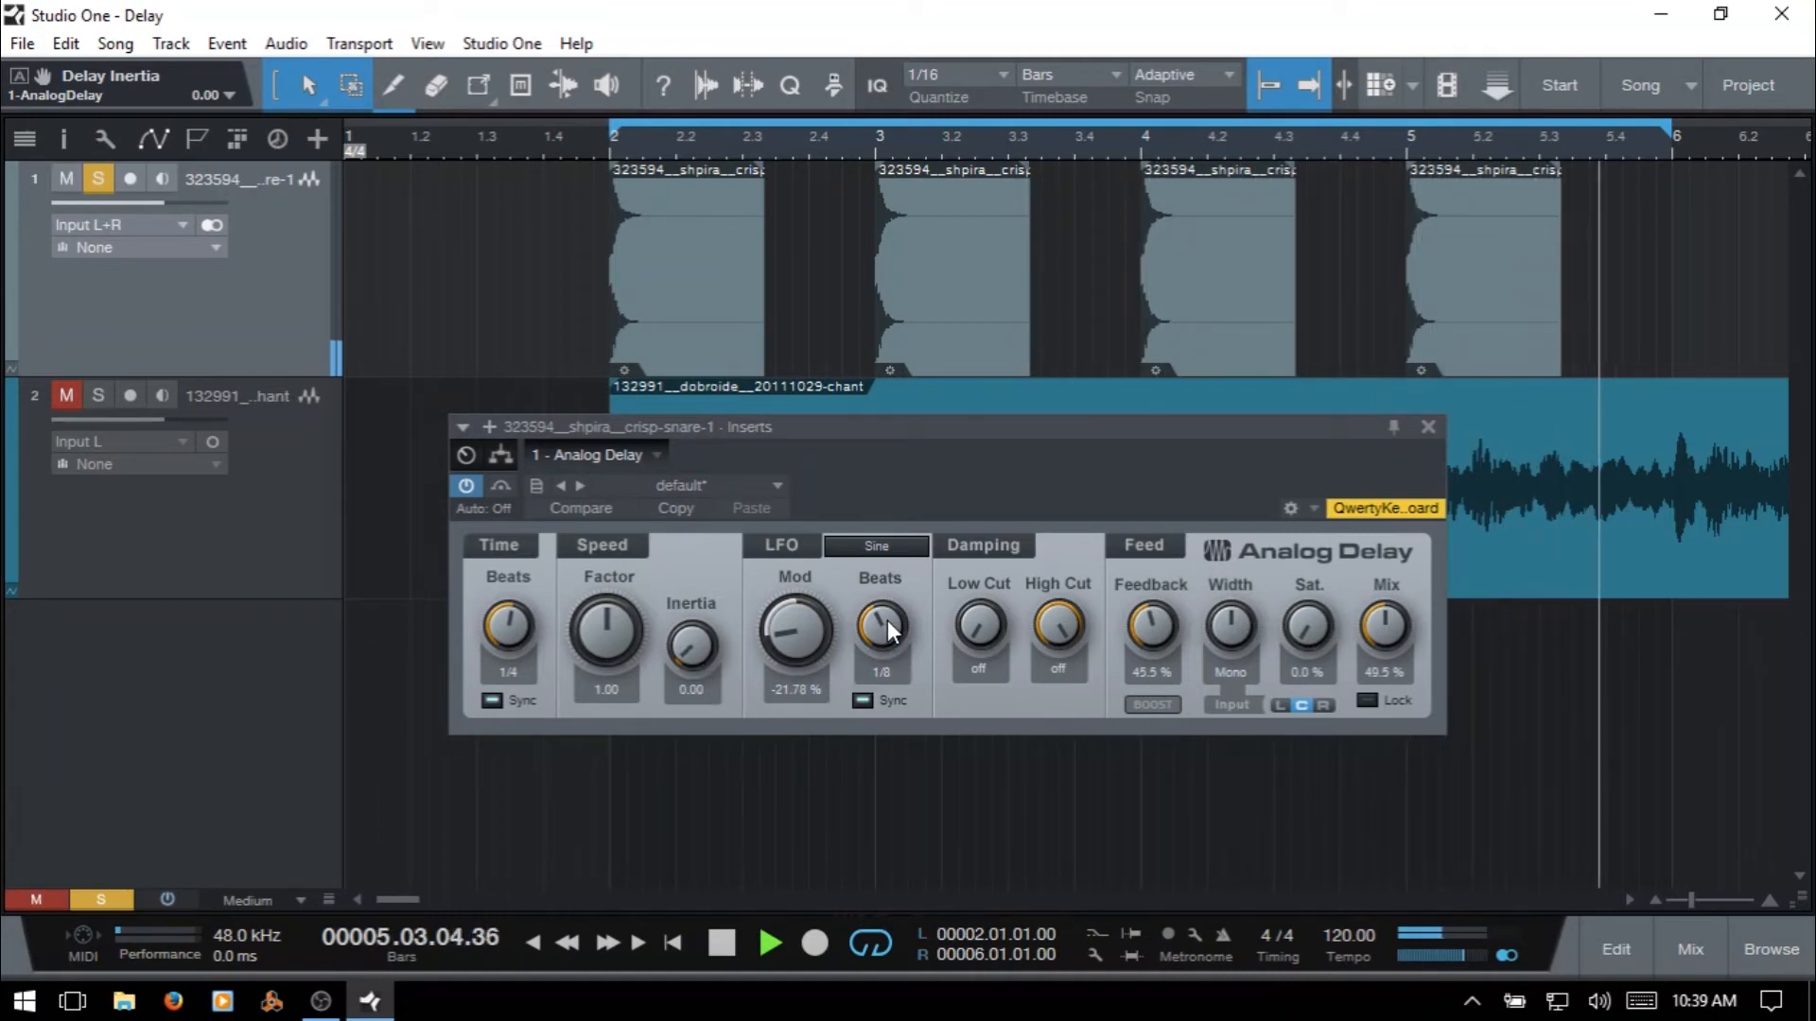
drag(882, 622, 890, 662)
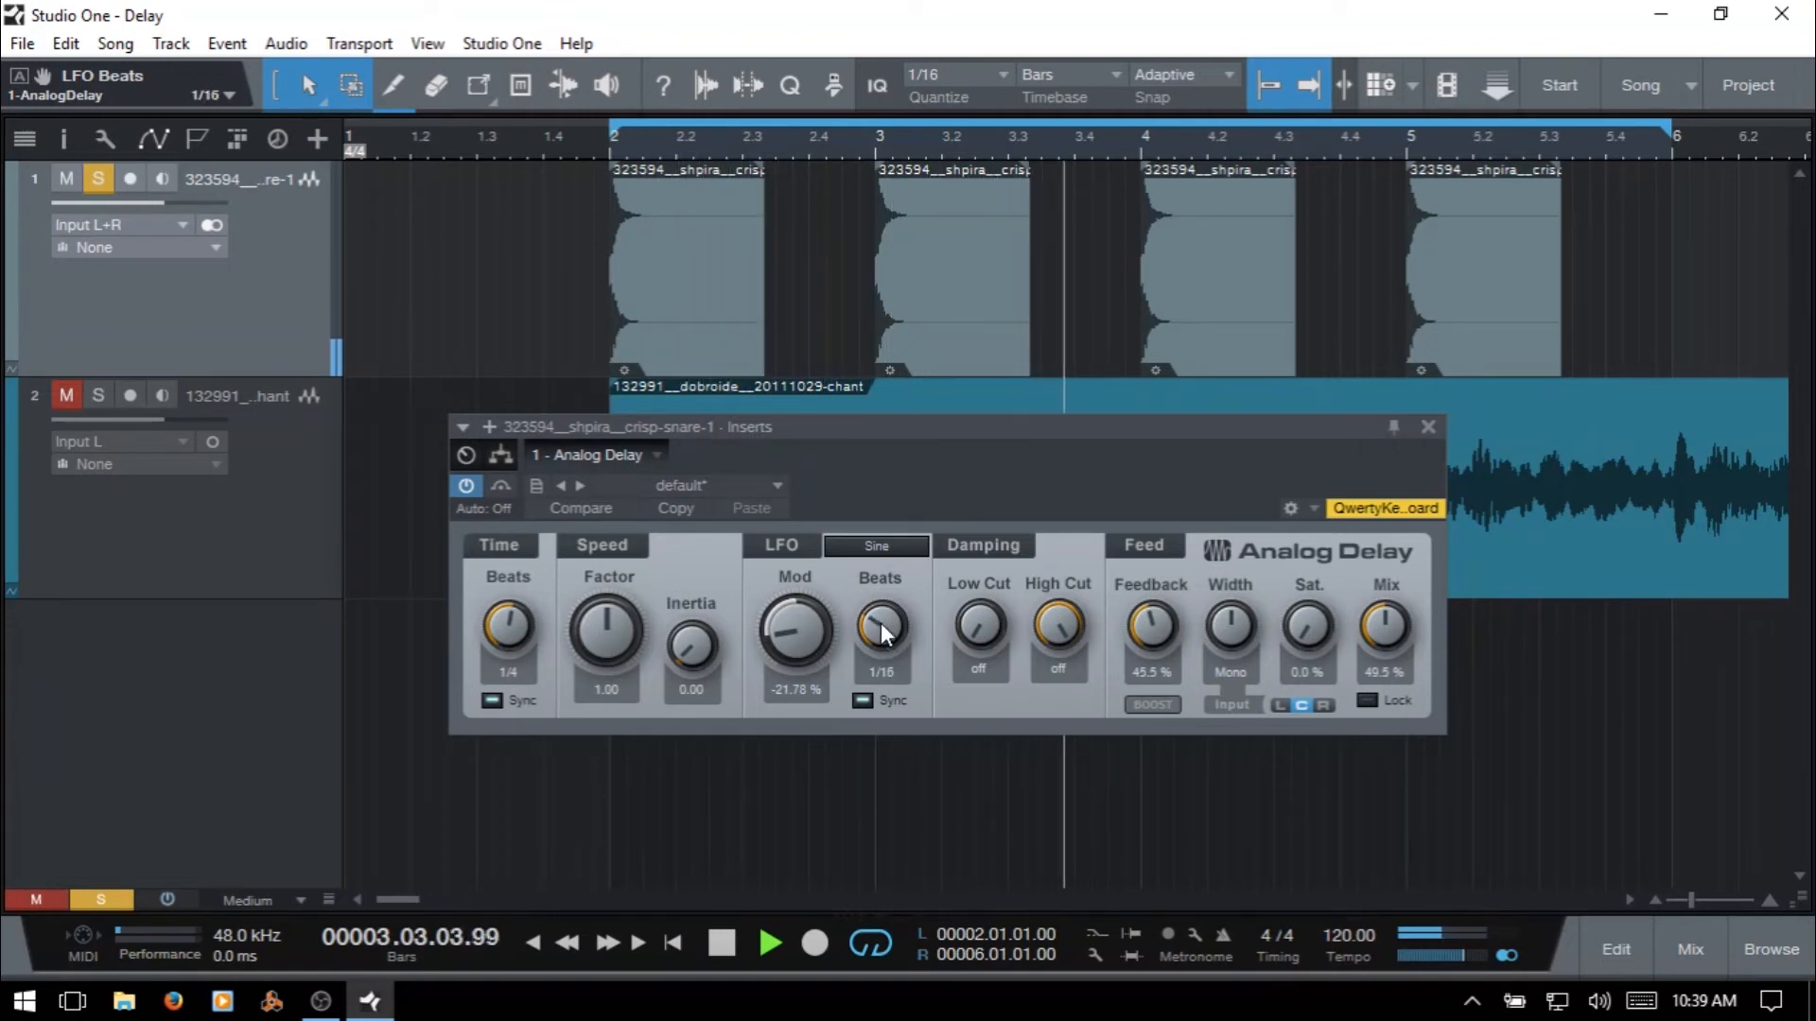
- Set the LFO's Mod to 20.48 % and length to 1/64 D, and the delay's Inertia to 0.02
drag(890, 643, 795, 458)
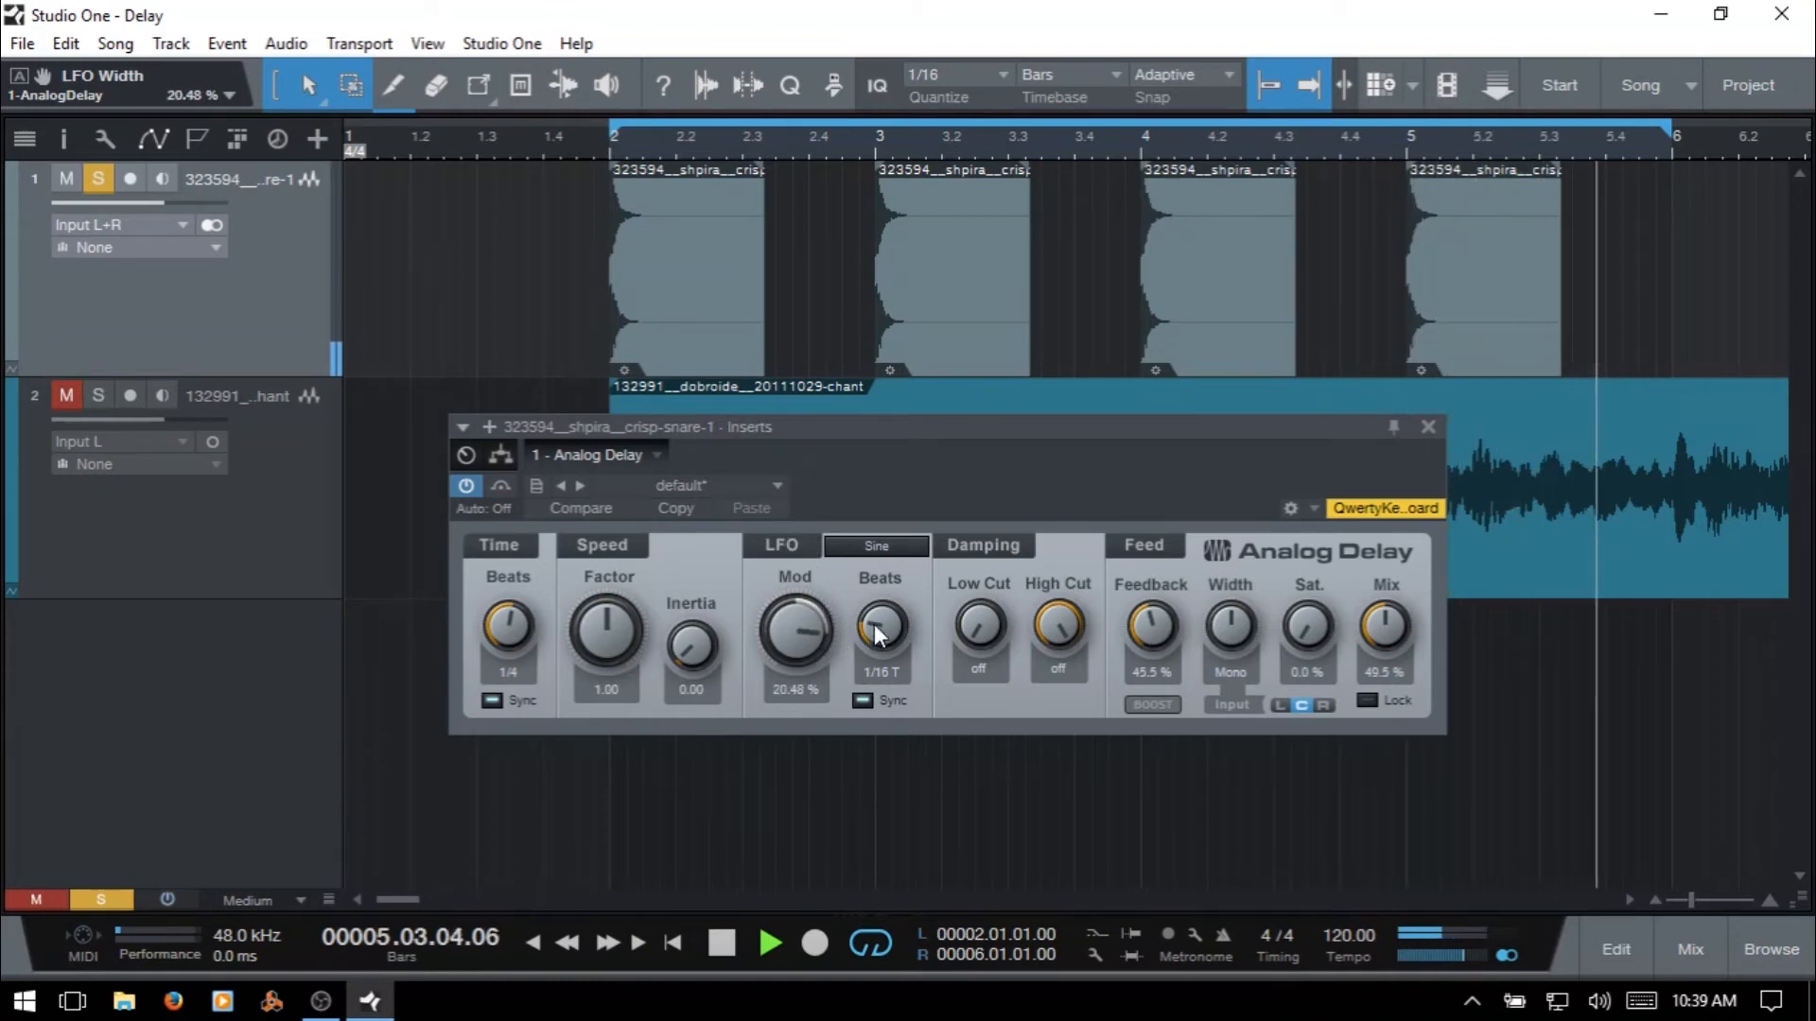
drag(879, 626, 878, 649)
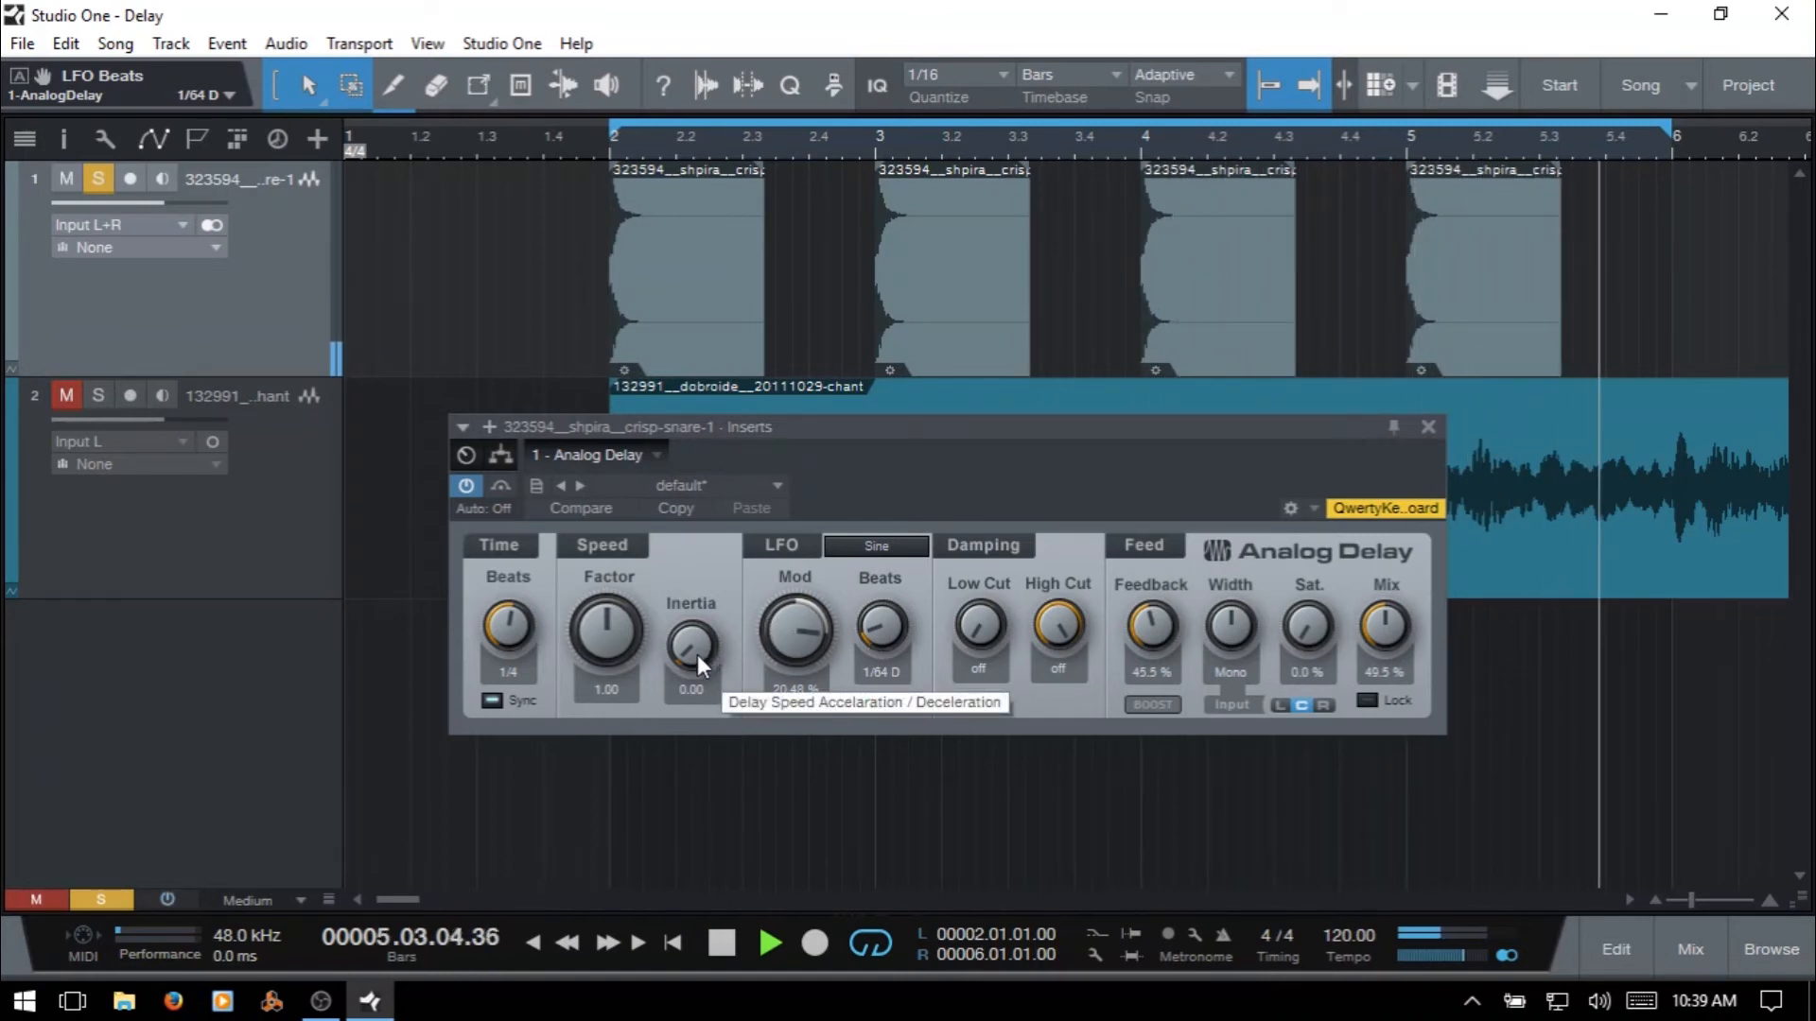
drag(696, 654, 696, 571)
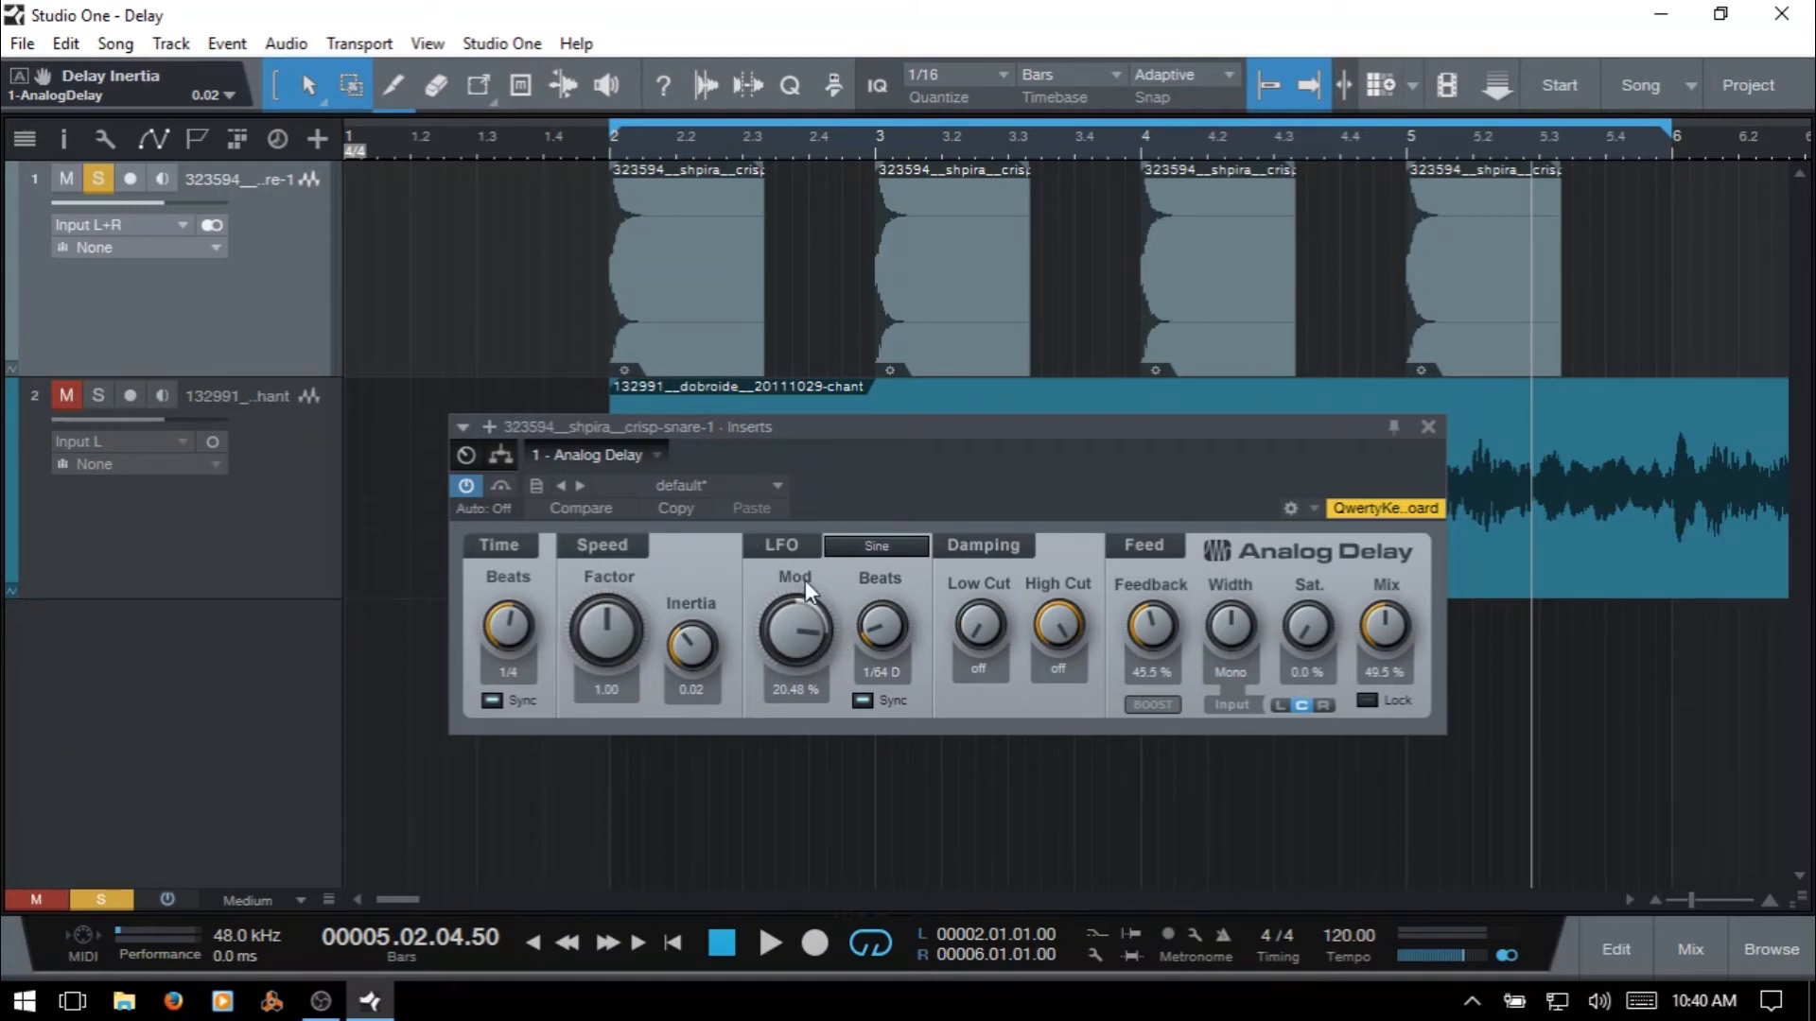
- Mute the snare track and solo the chant track from bar 1.3, and close the snare's Analog Delay window
click(475, 134)
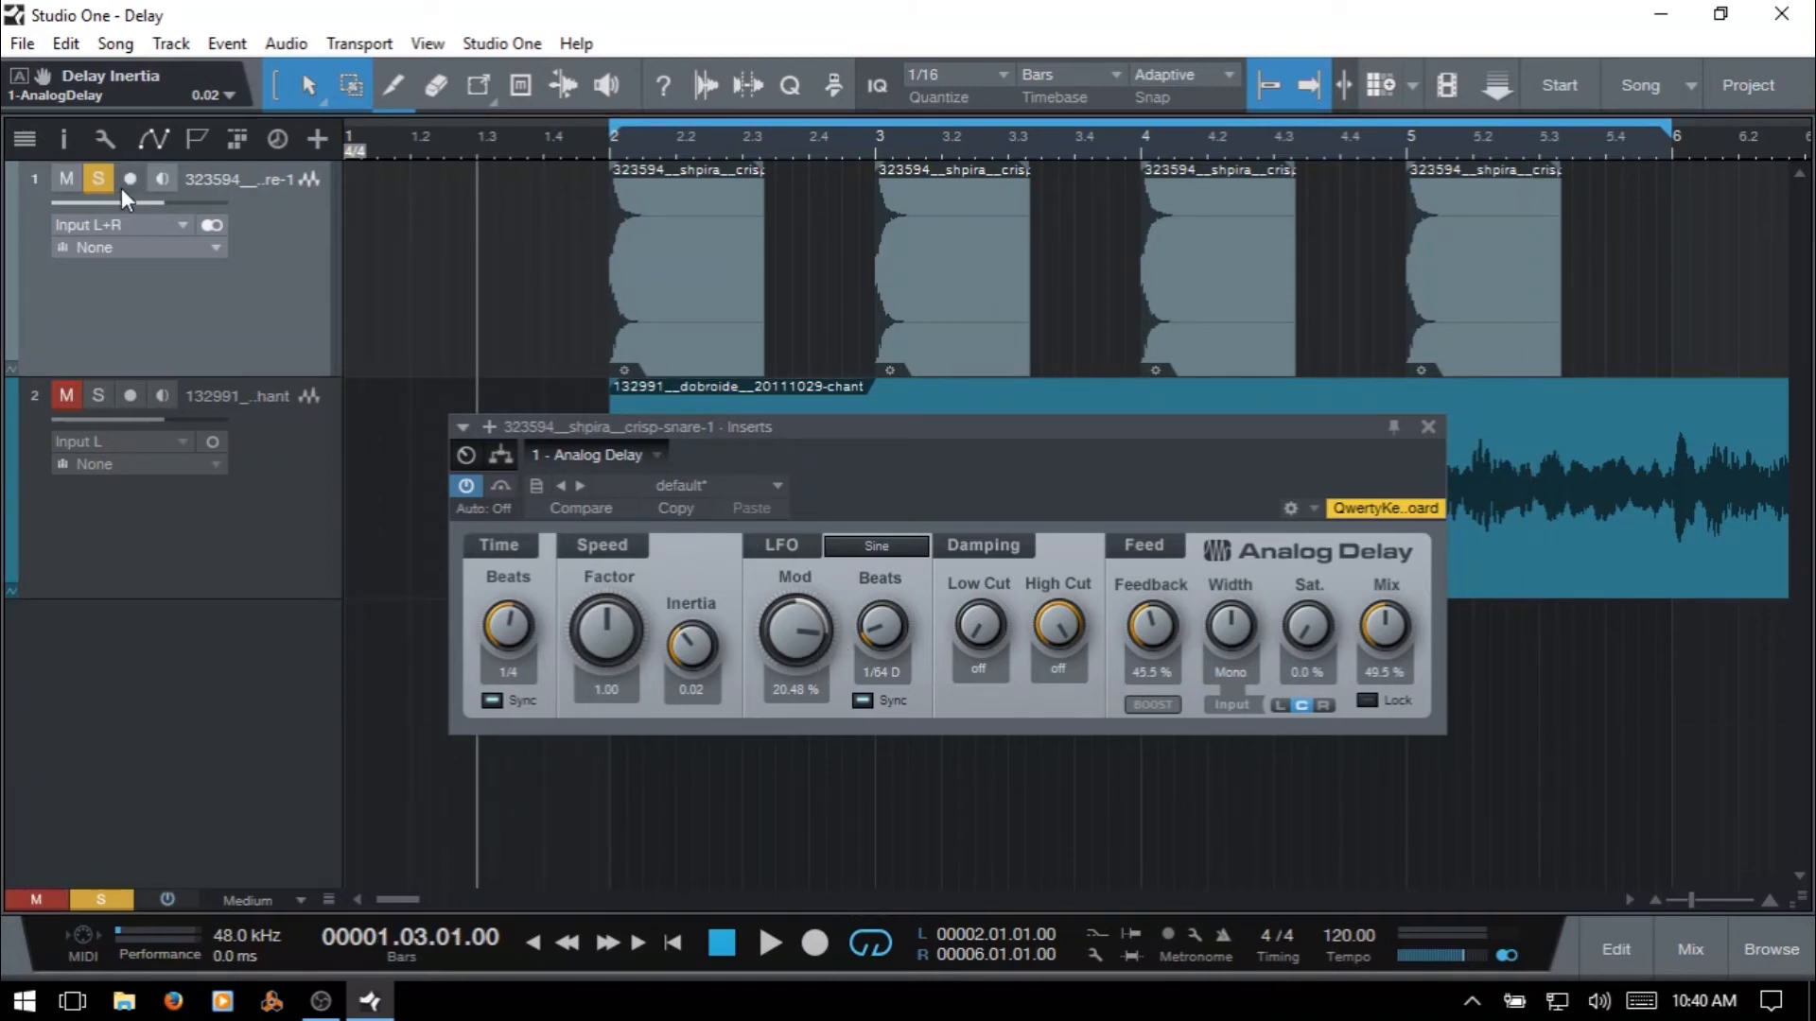
click(63, 179)
click(104, 394)
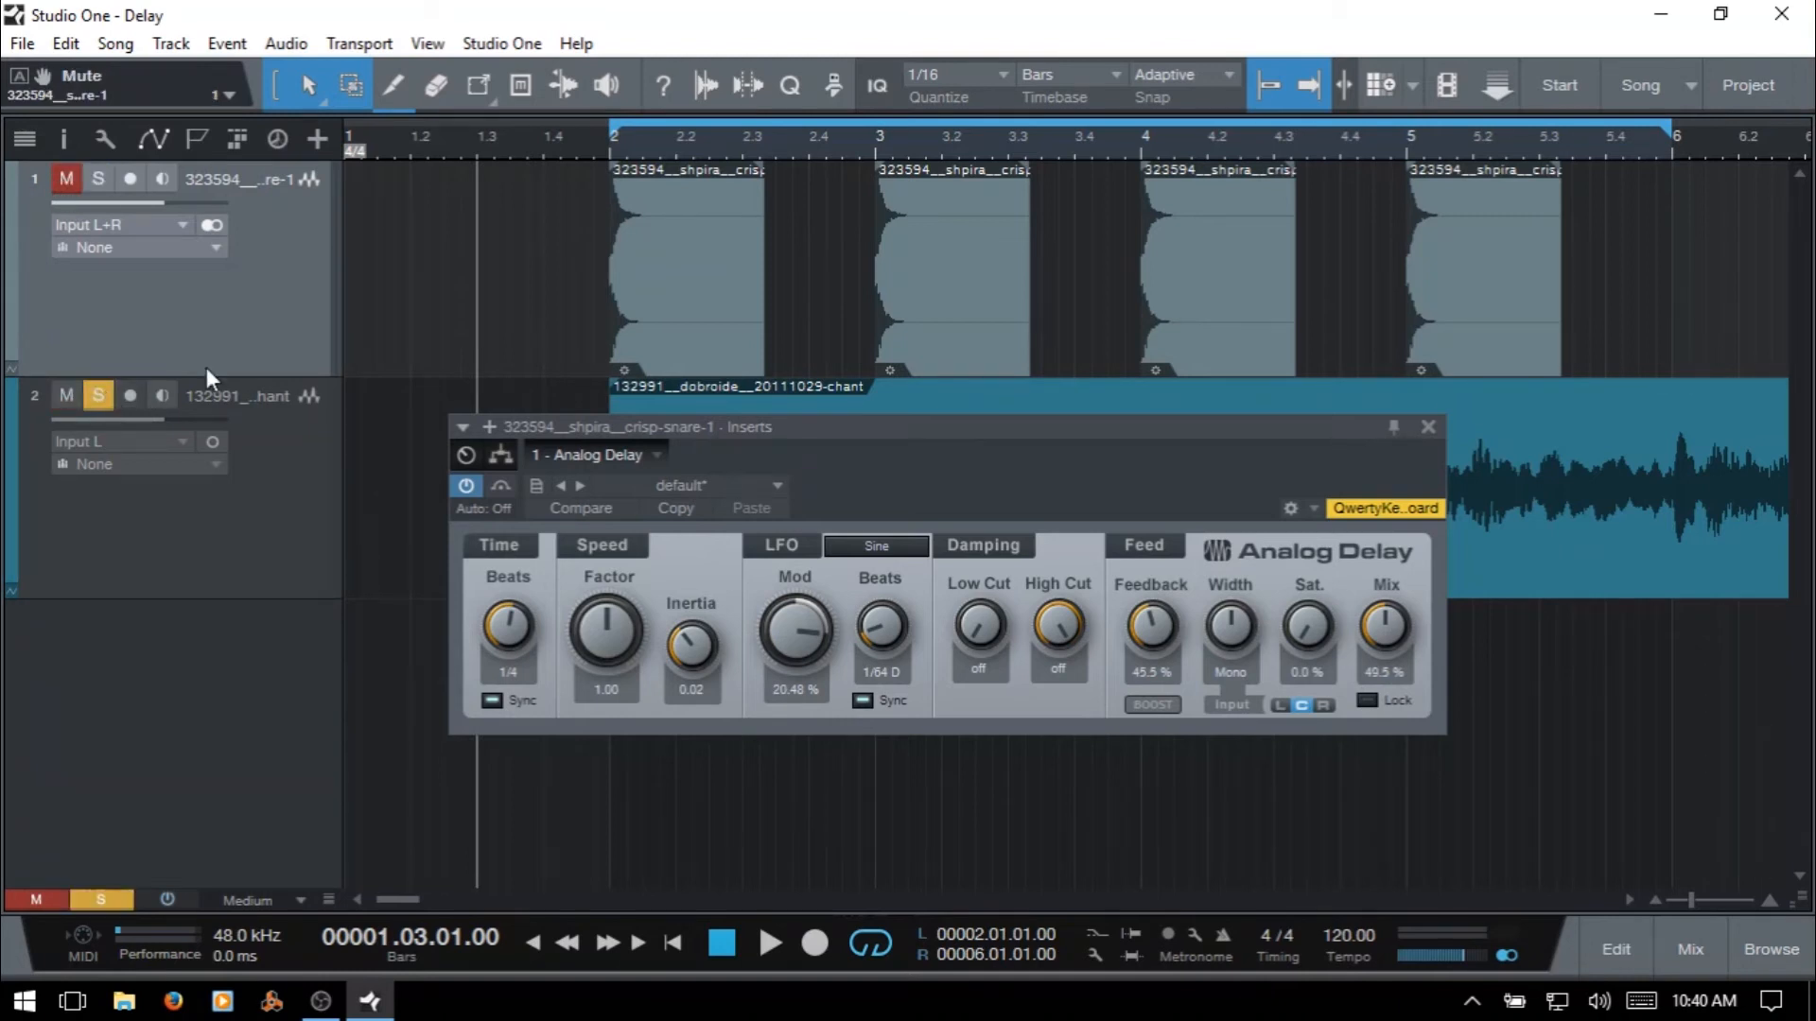
click(1428, 431)
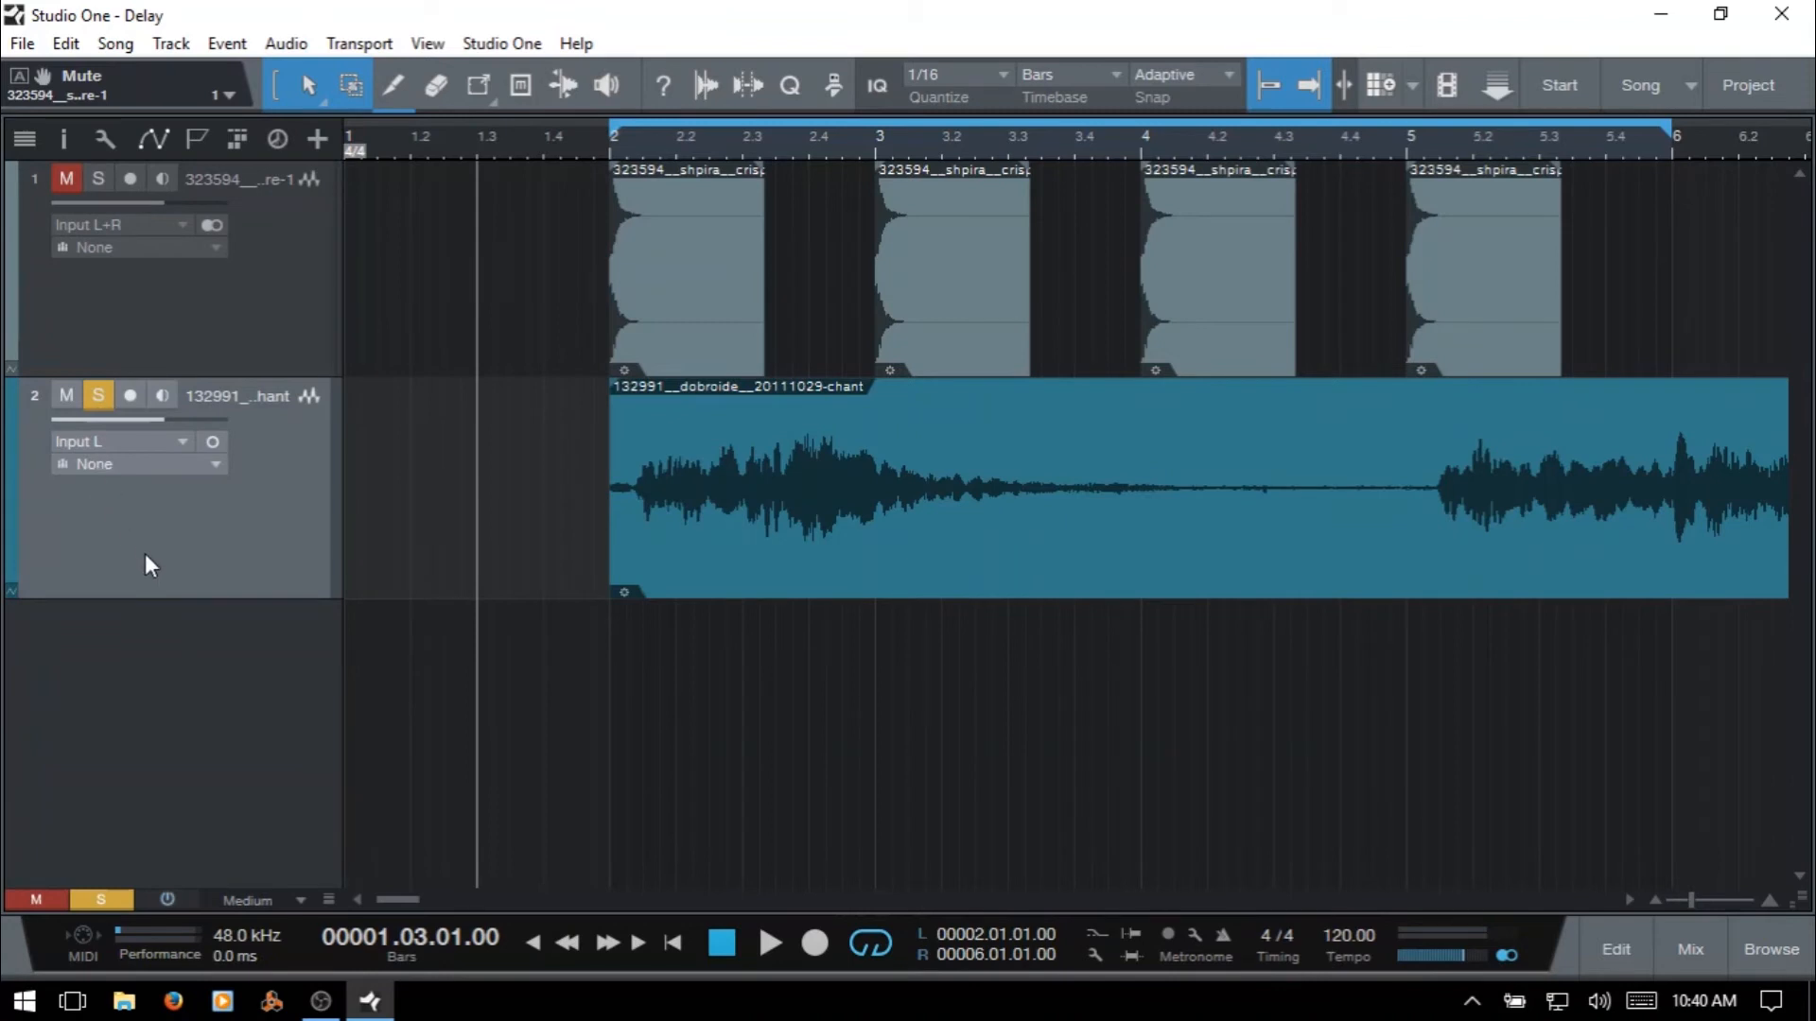
- Open the chant track's Analog Delay from its inserts, leaving the track inspector hidden
key(F4)
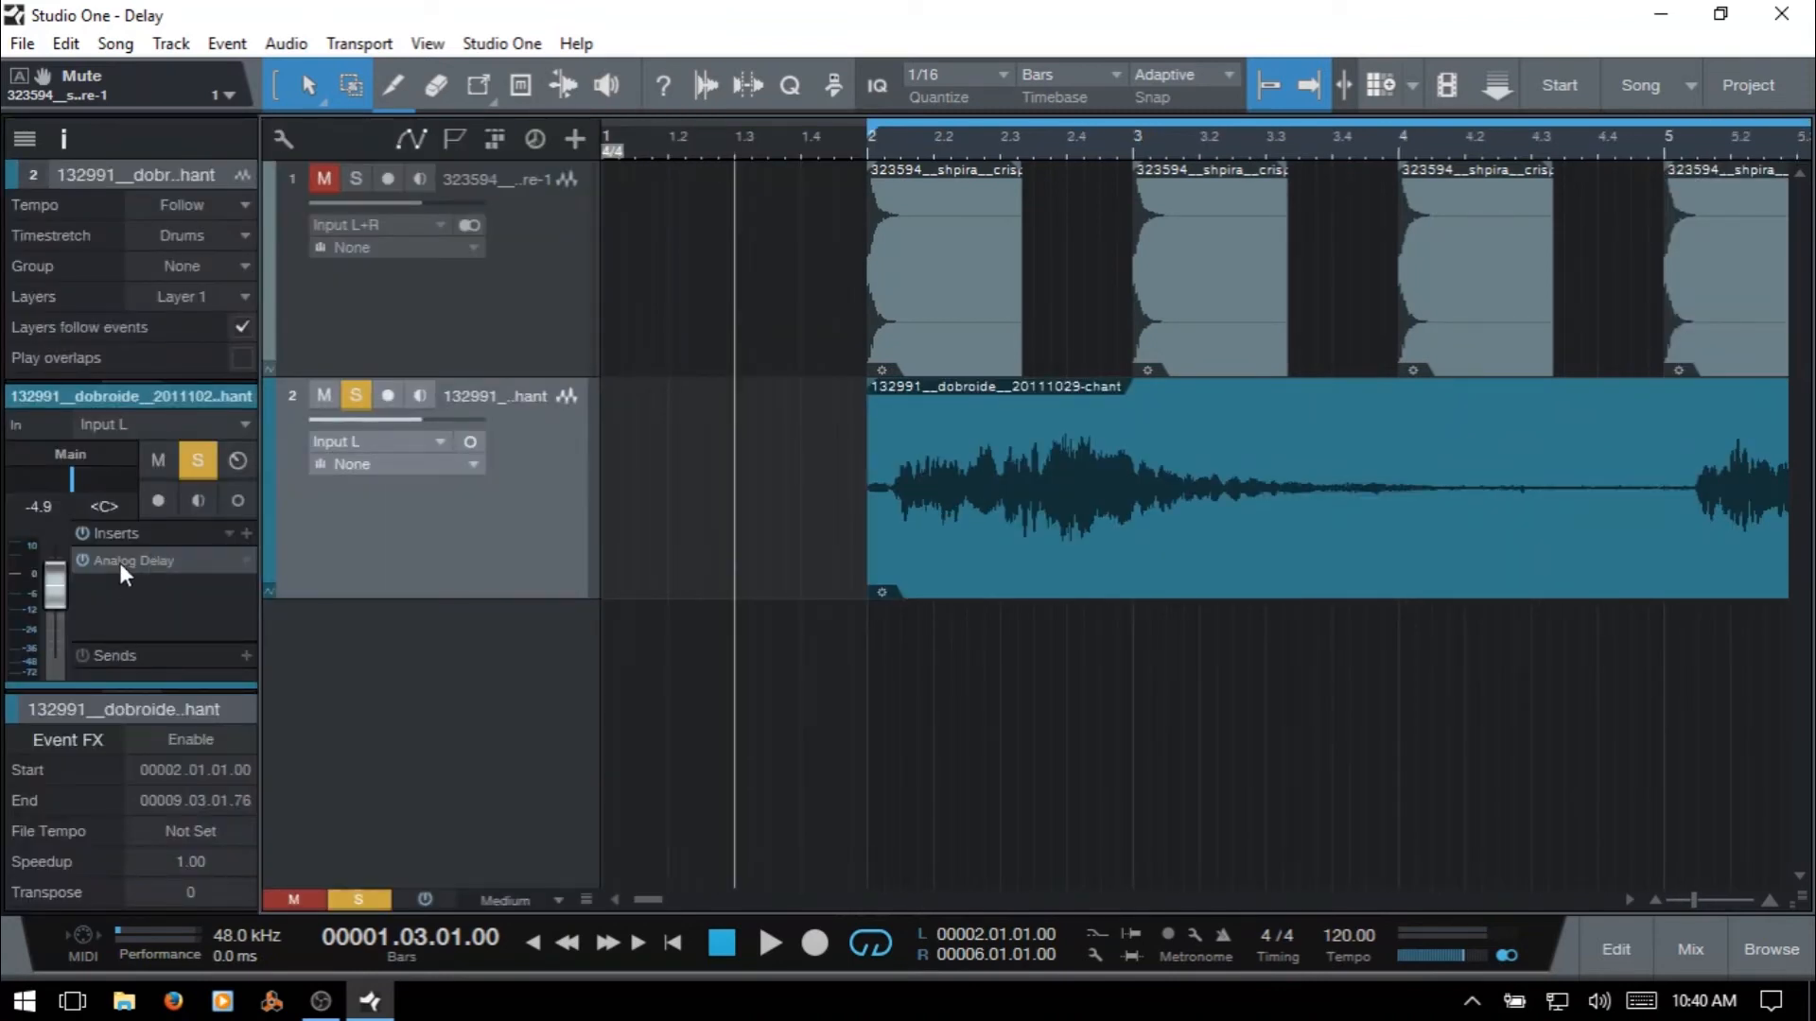
click(117, 560)
key(F4)
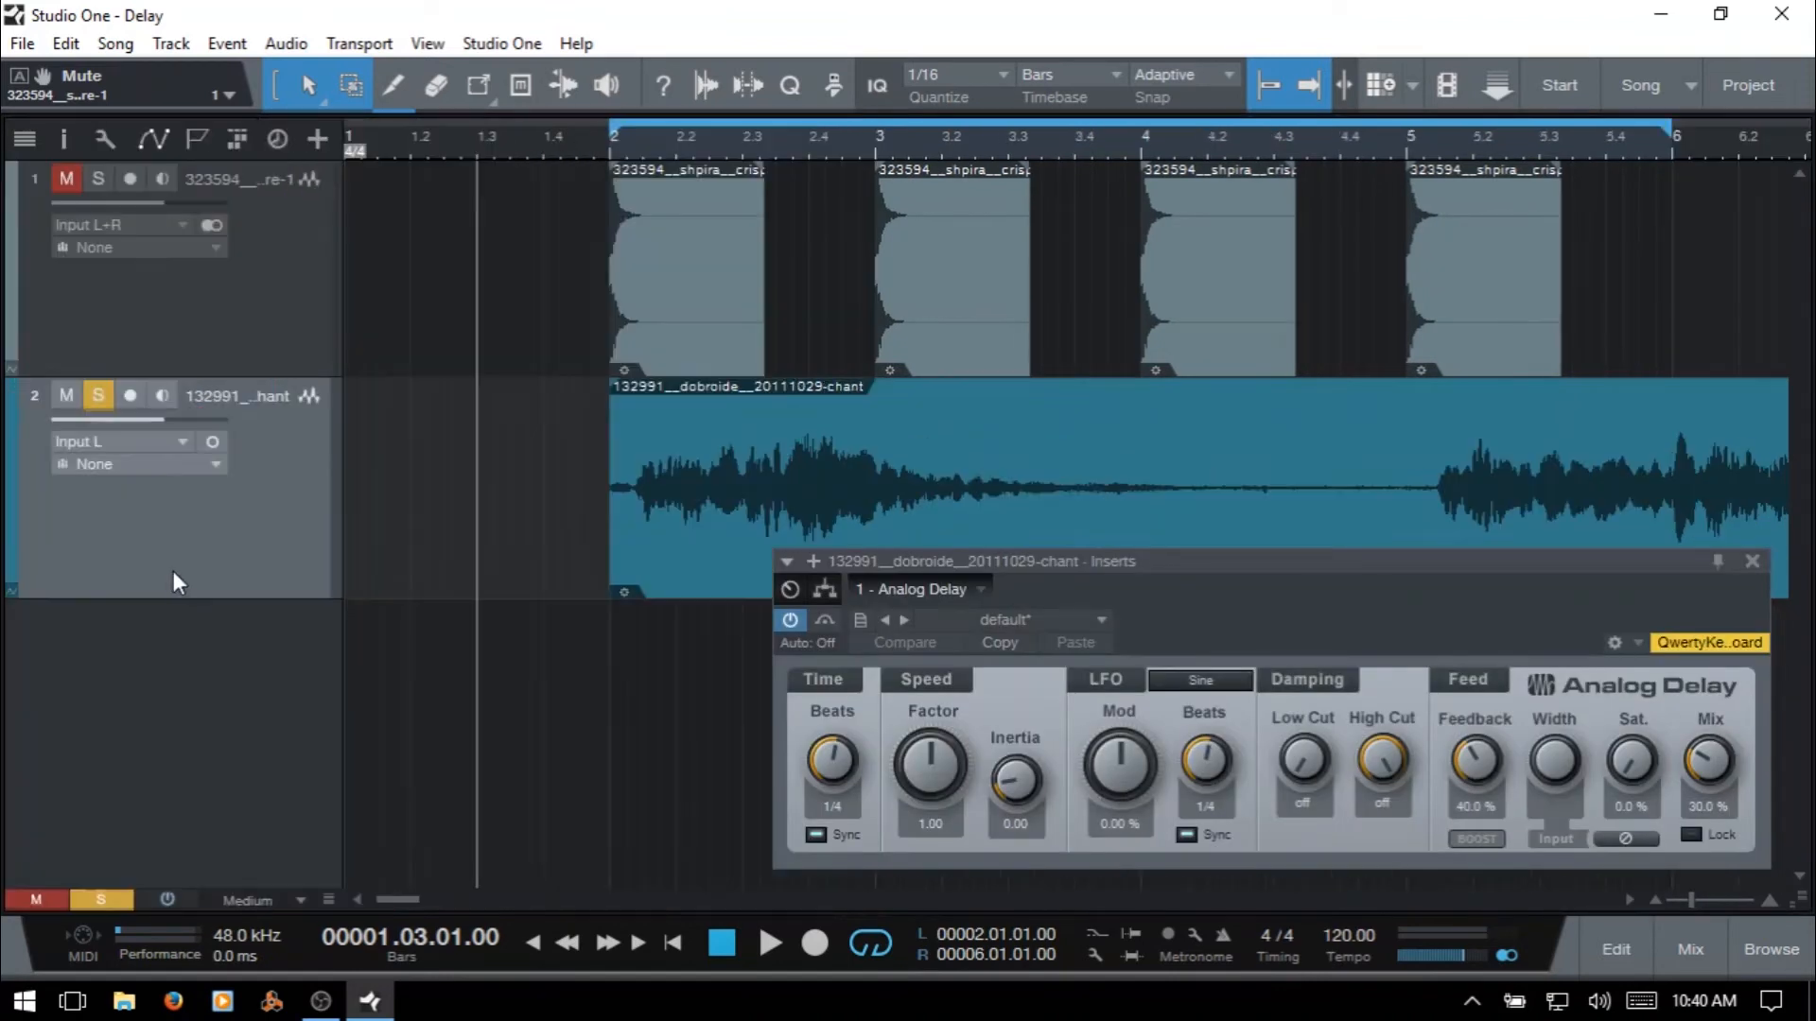
- Play the chant while trying LFO Mod amounts of 26.64 % and 35.28 %, with the LFO length at 1/2
key(space)
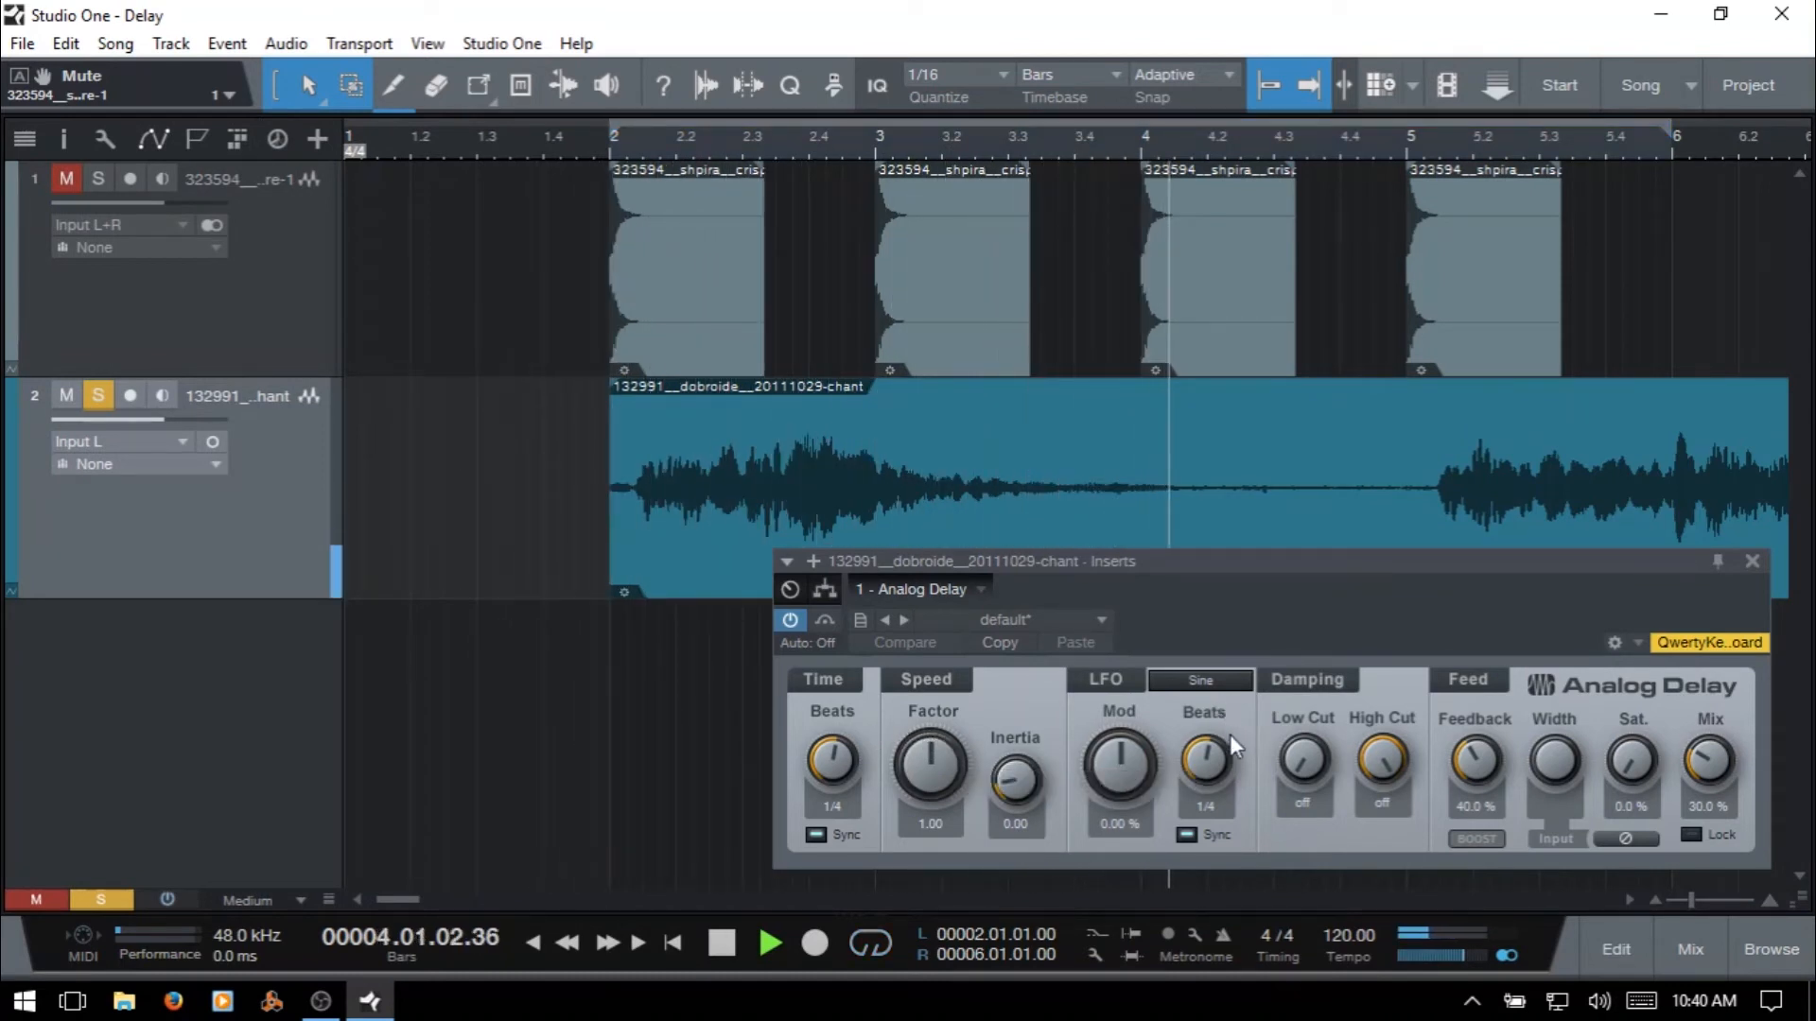
drag(1126, 764, 1166, 764)
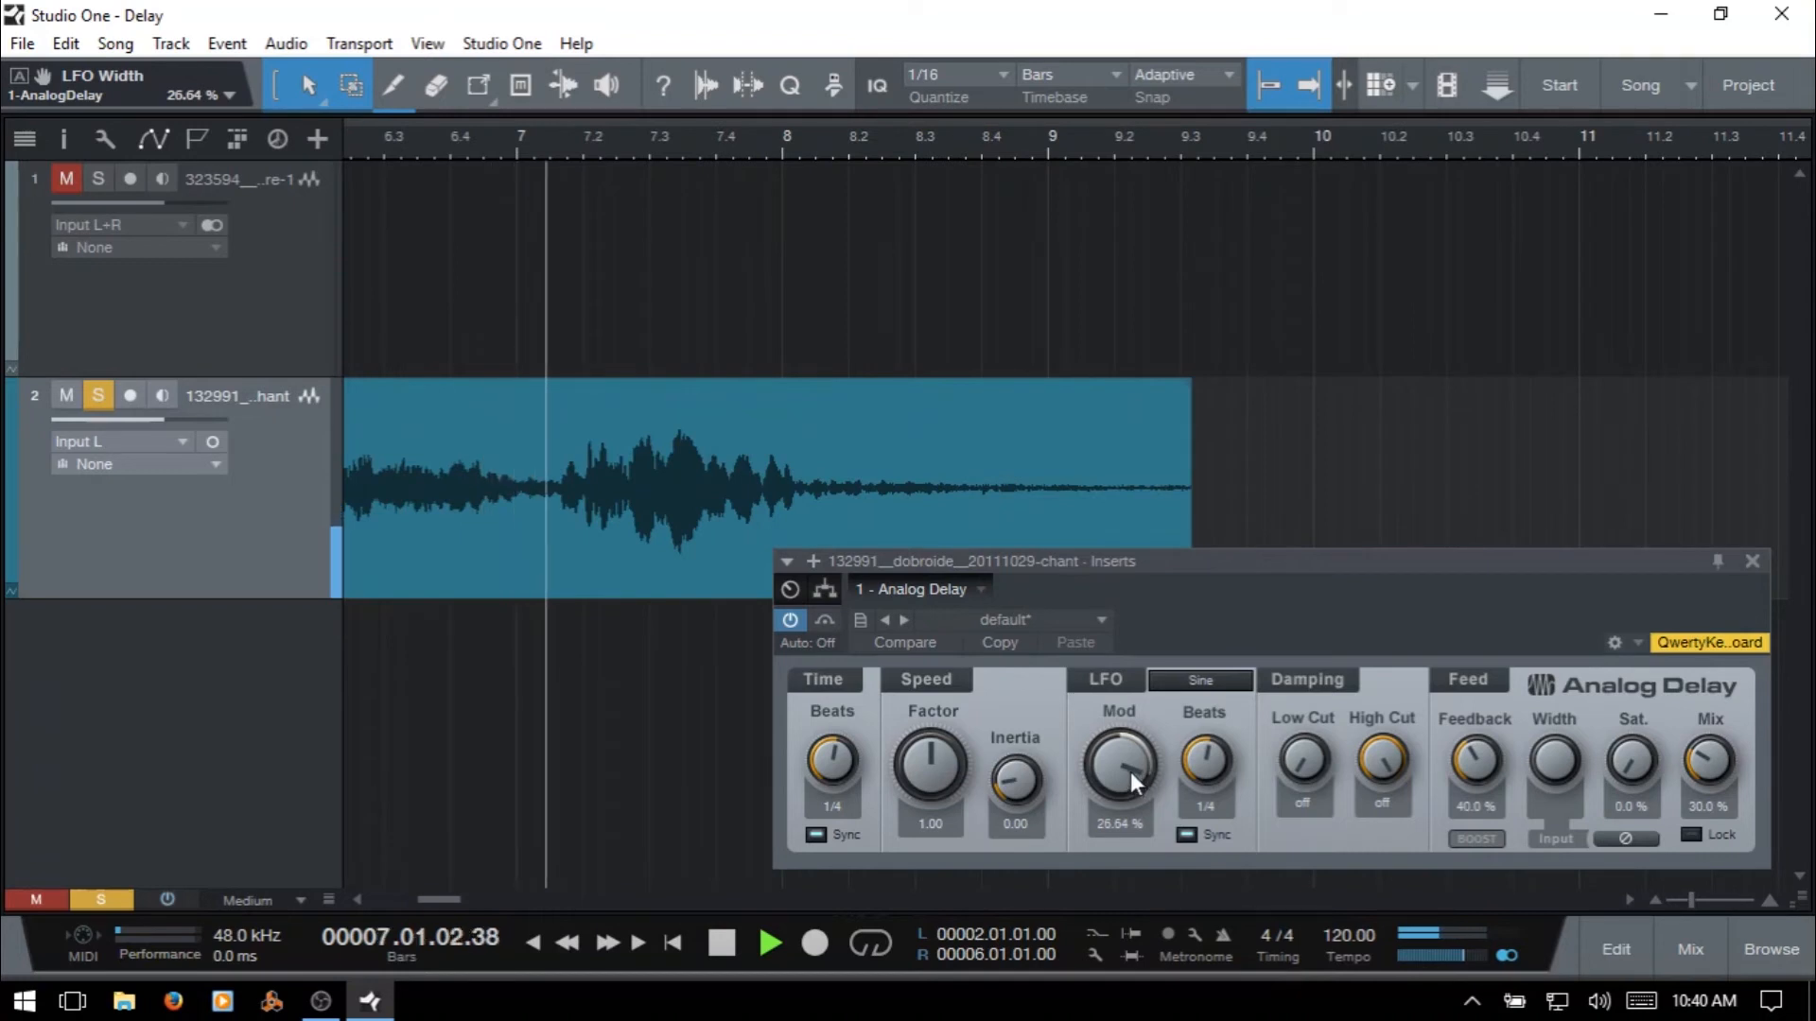
drag(1131, 772, 1223, 754)
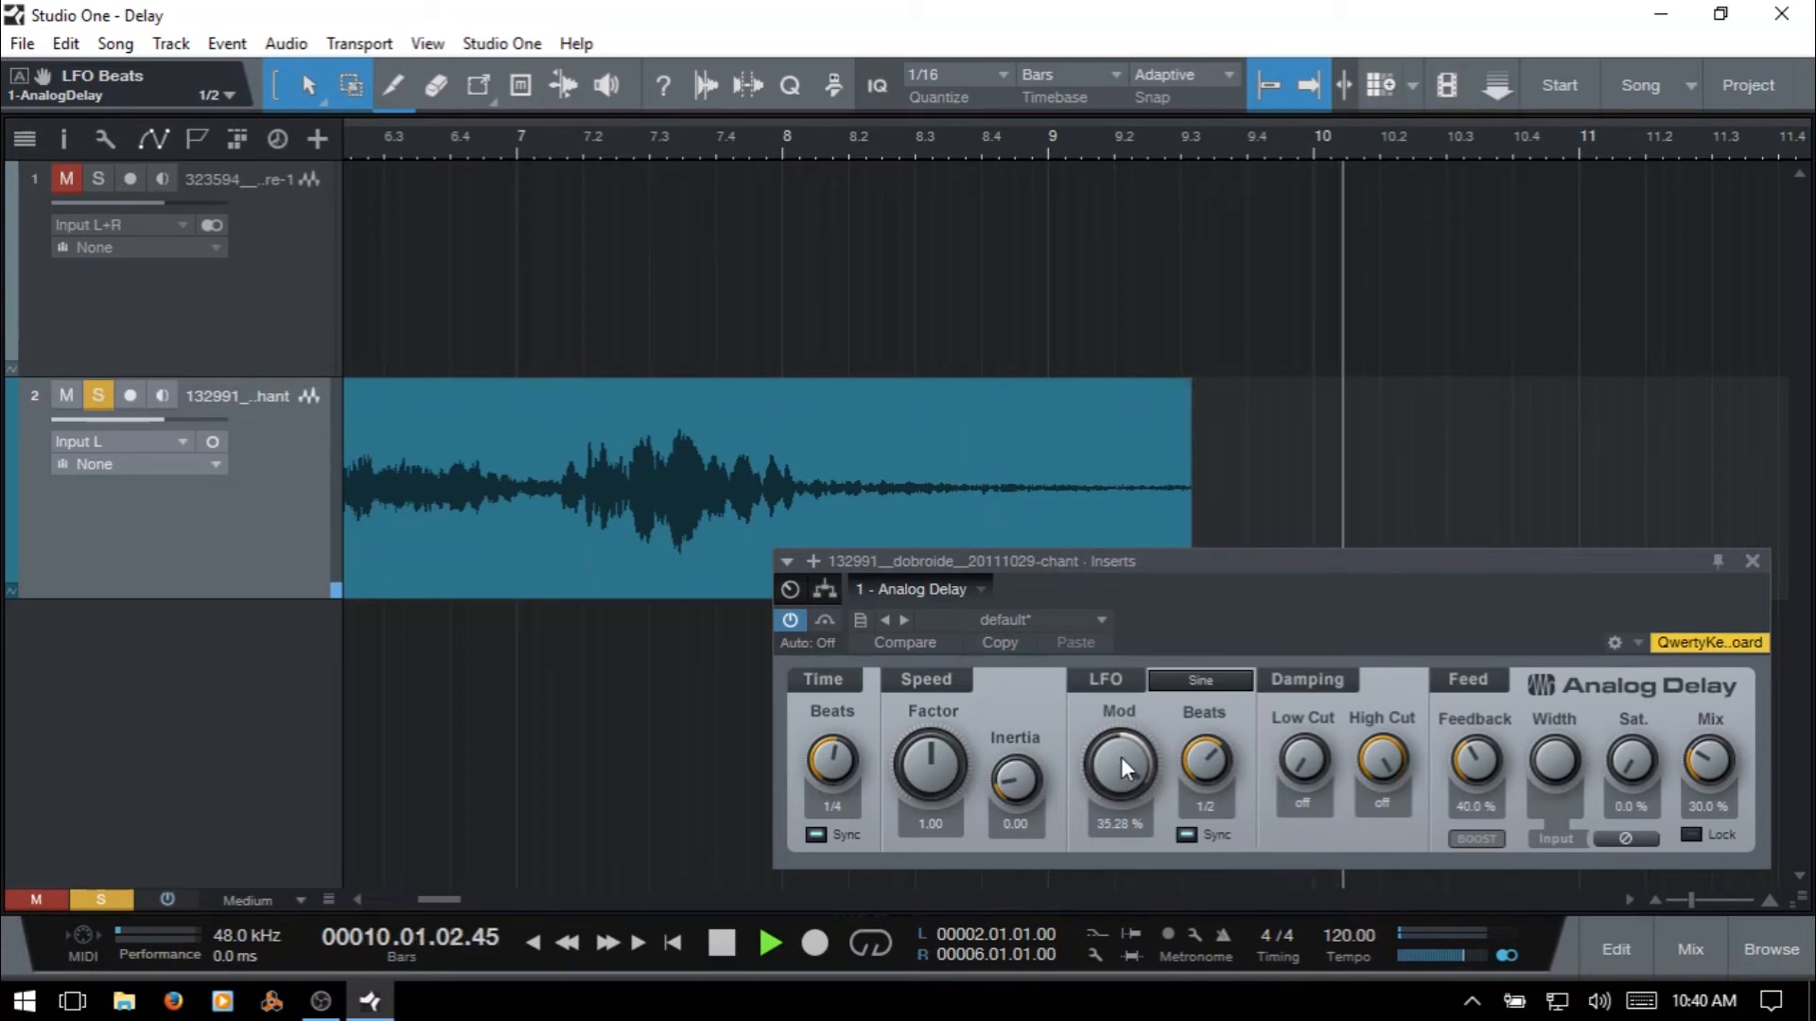
key(comma)
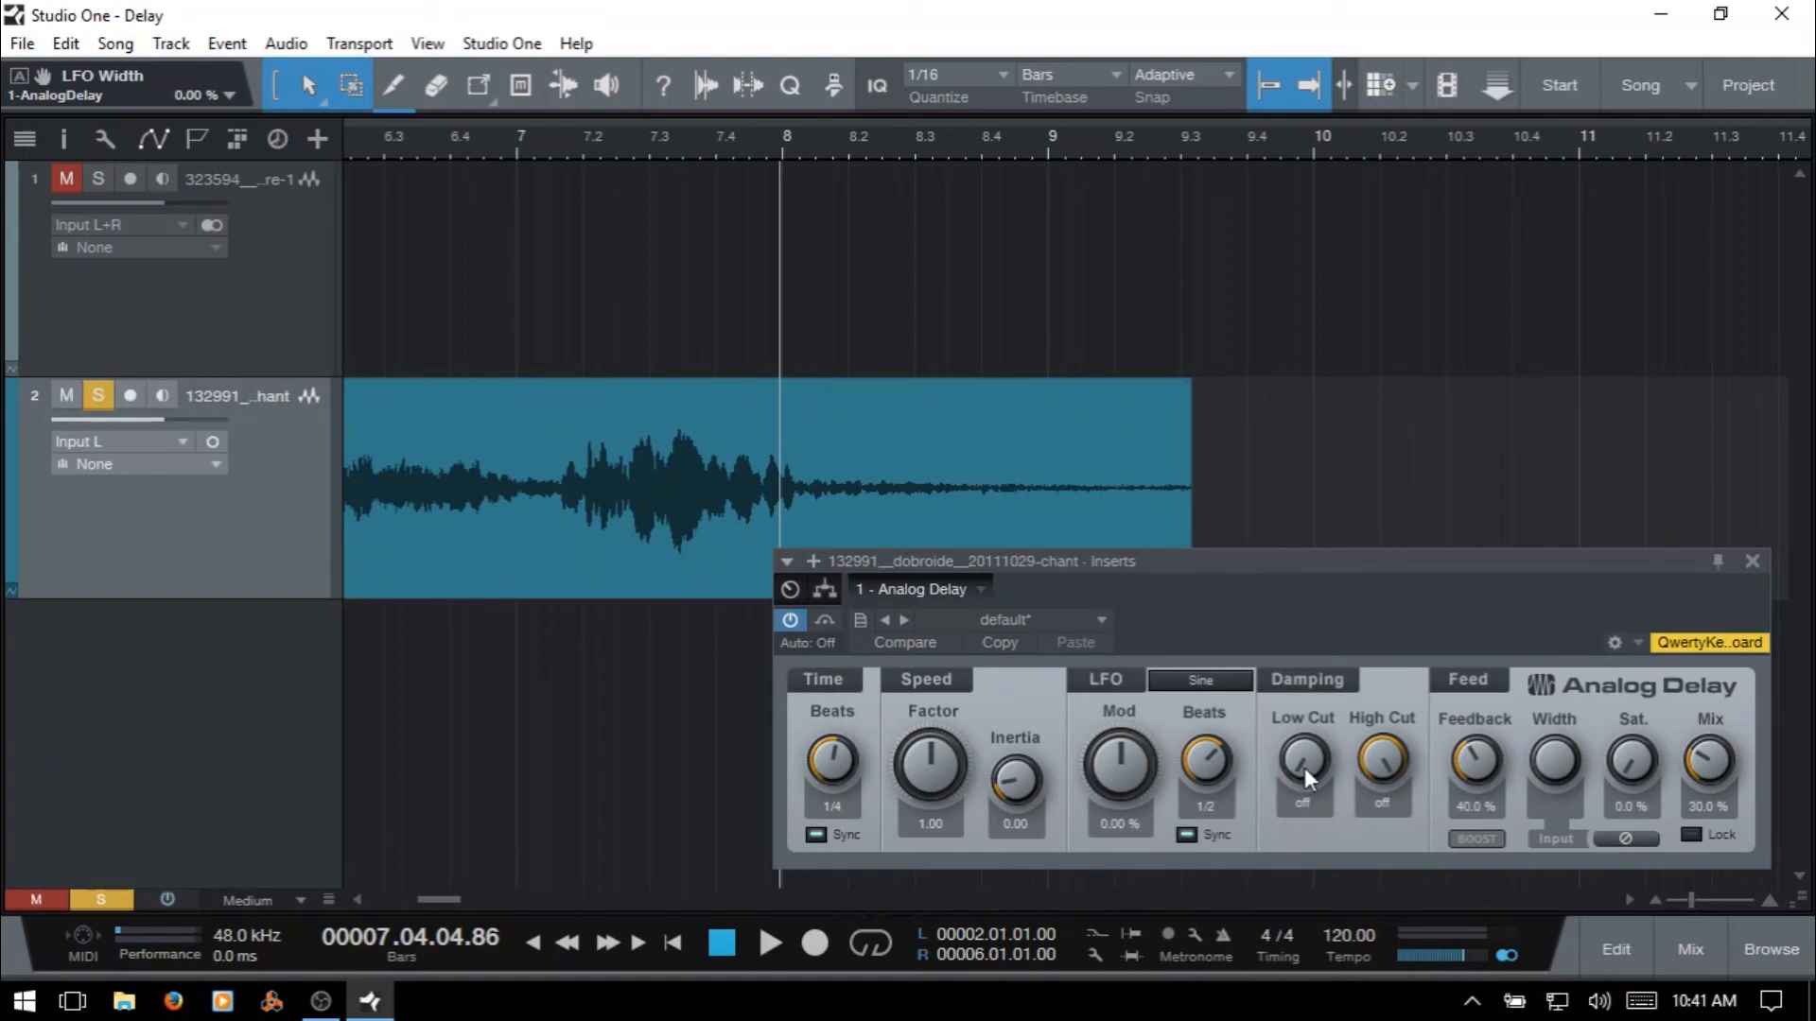
- Set the delay's Low Cut to 131 Hz and play the chant from the start, looping up to bar 9.3
drag(1303, 768, 1309, 759)
drag(1320, 646, 1331, 582)
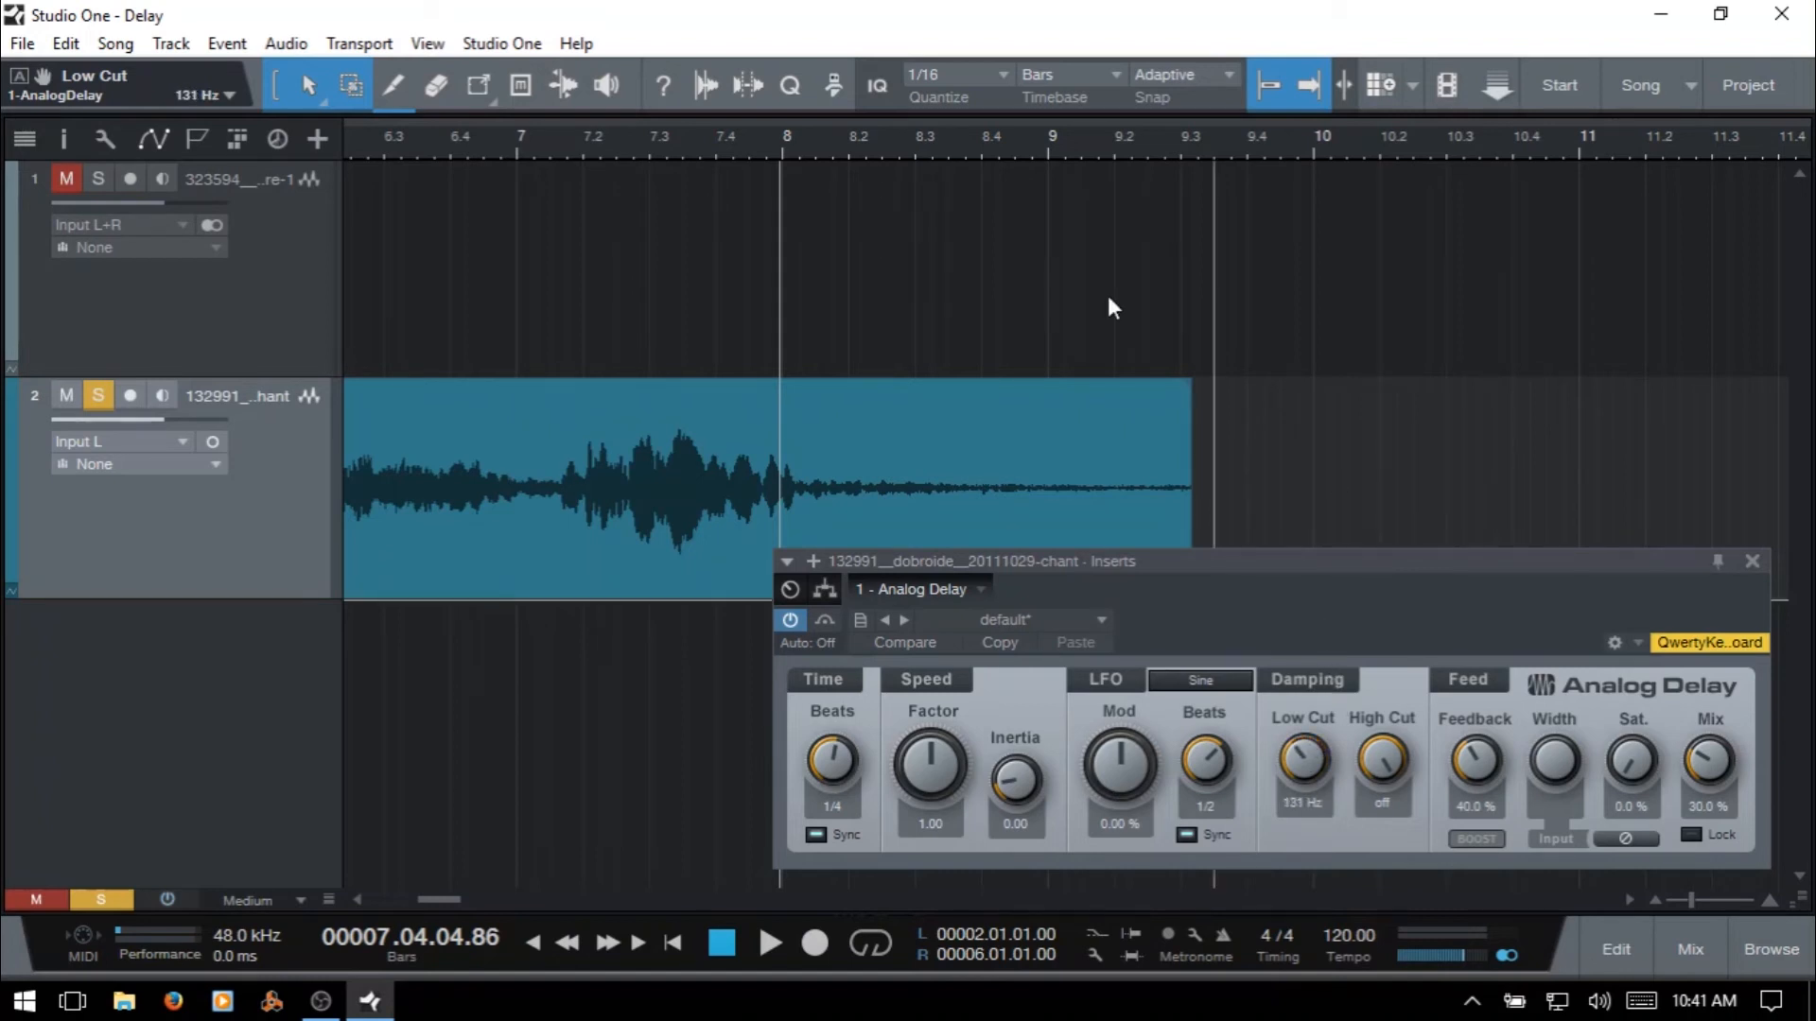
alt+click(1183, 141)
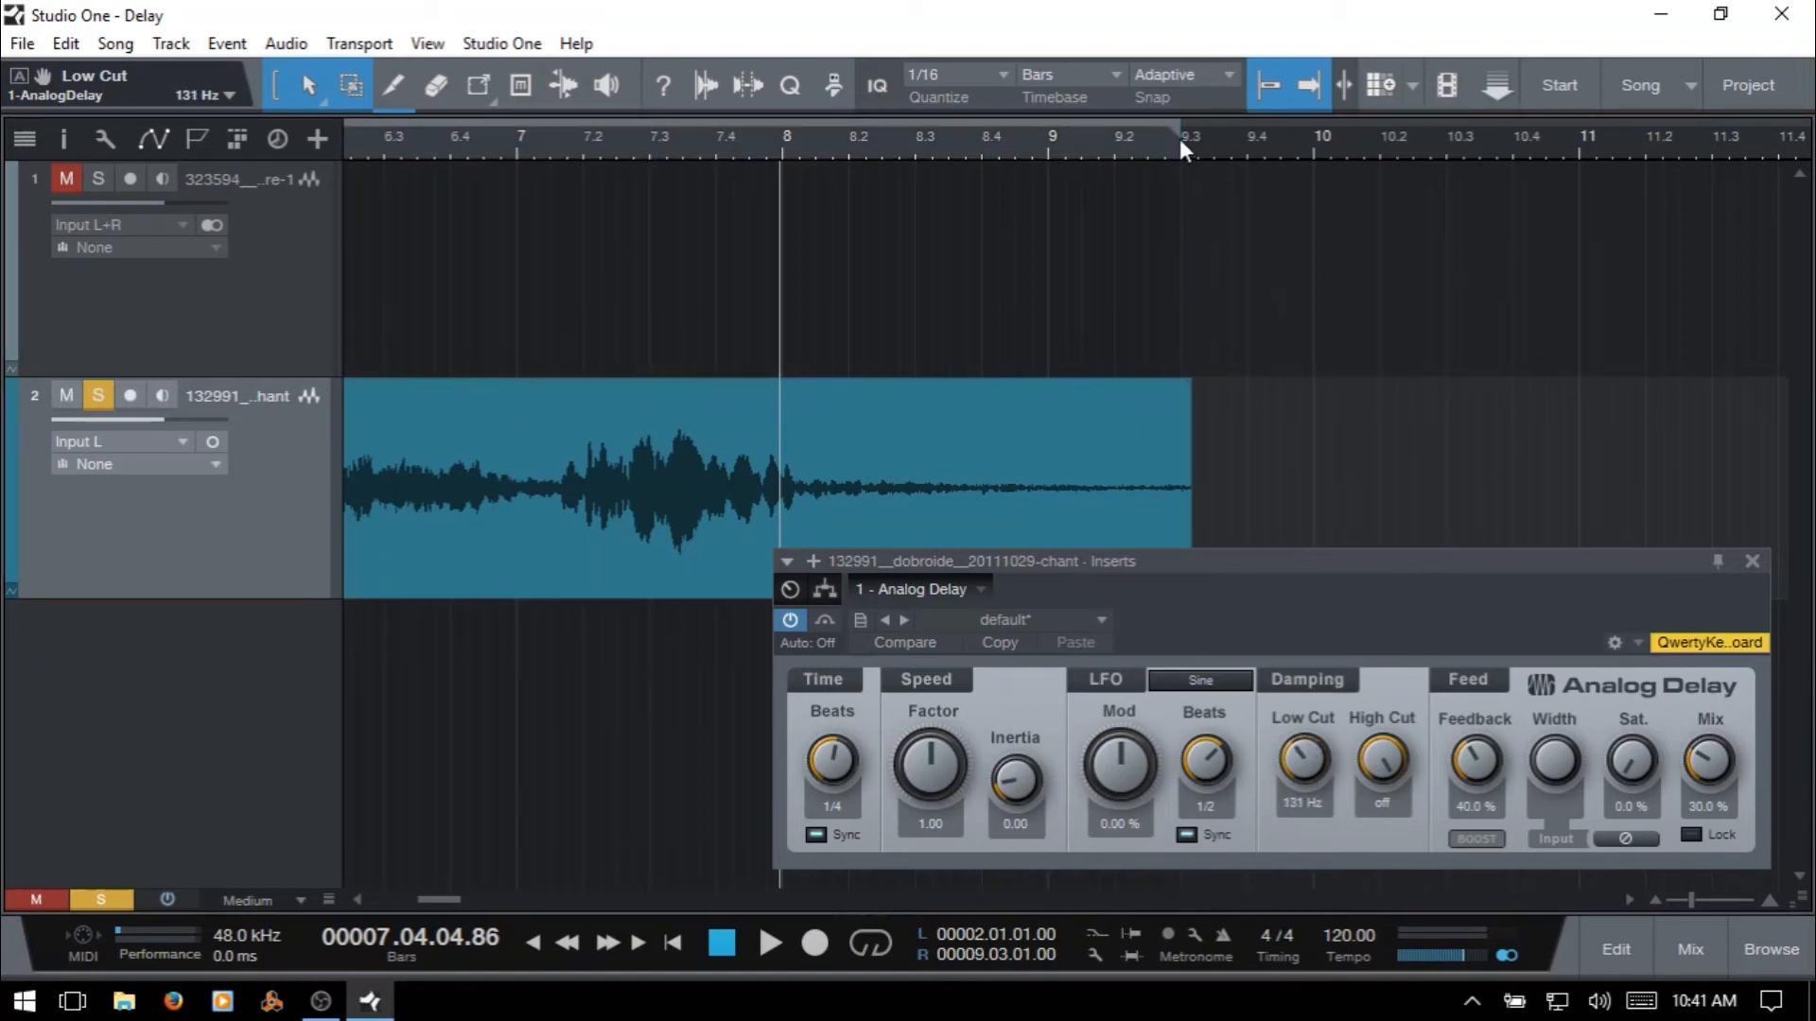
key(KP_Divide)
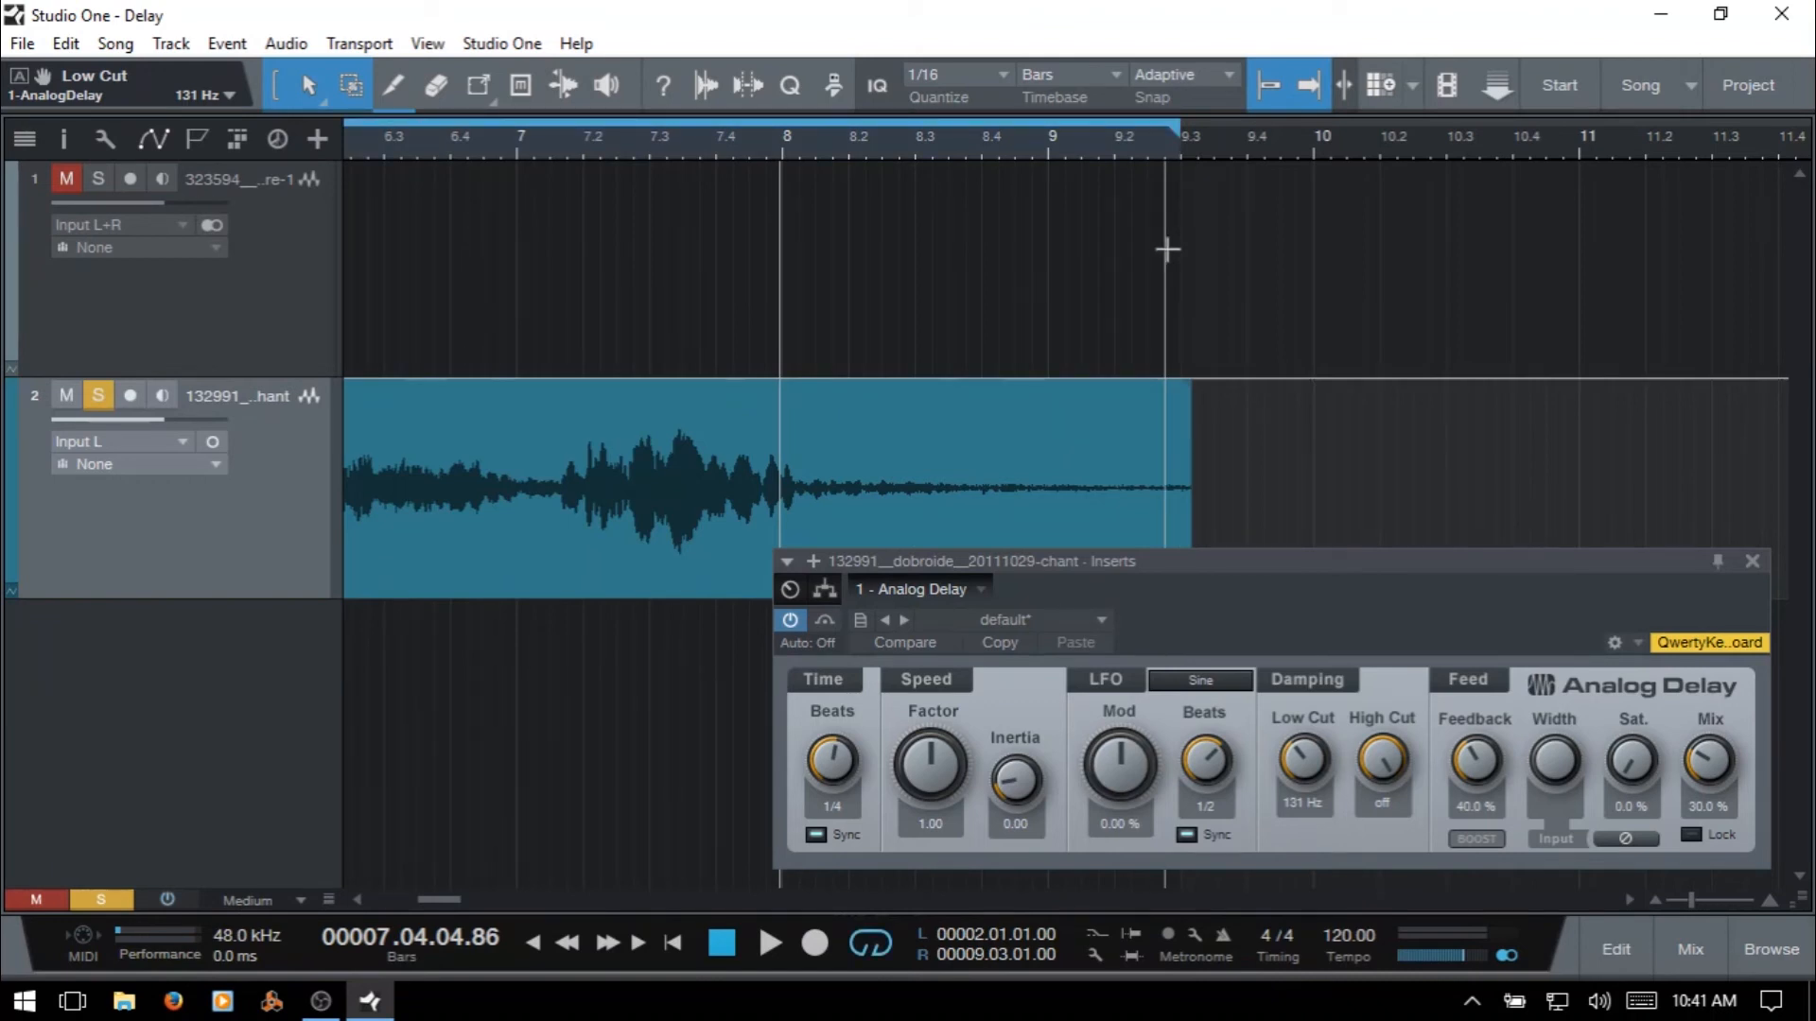
key(comma)
key(space)
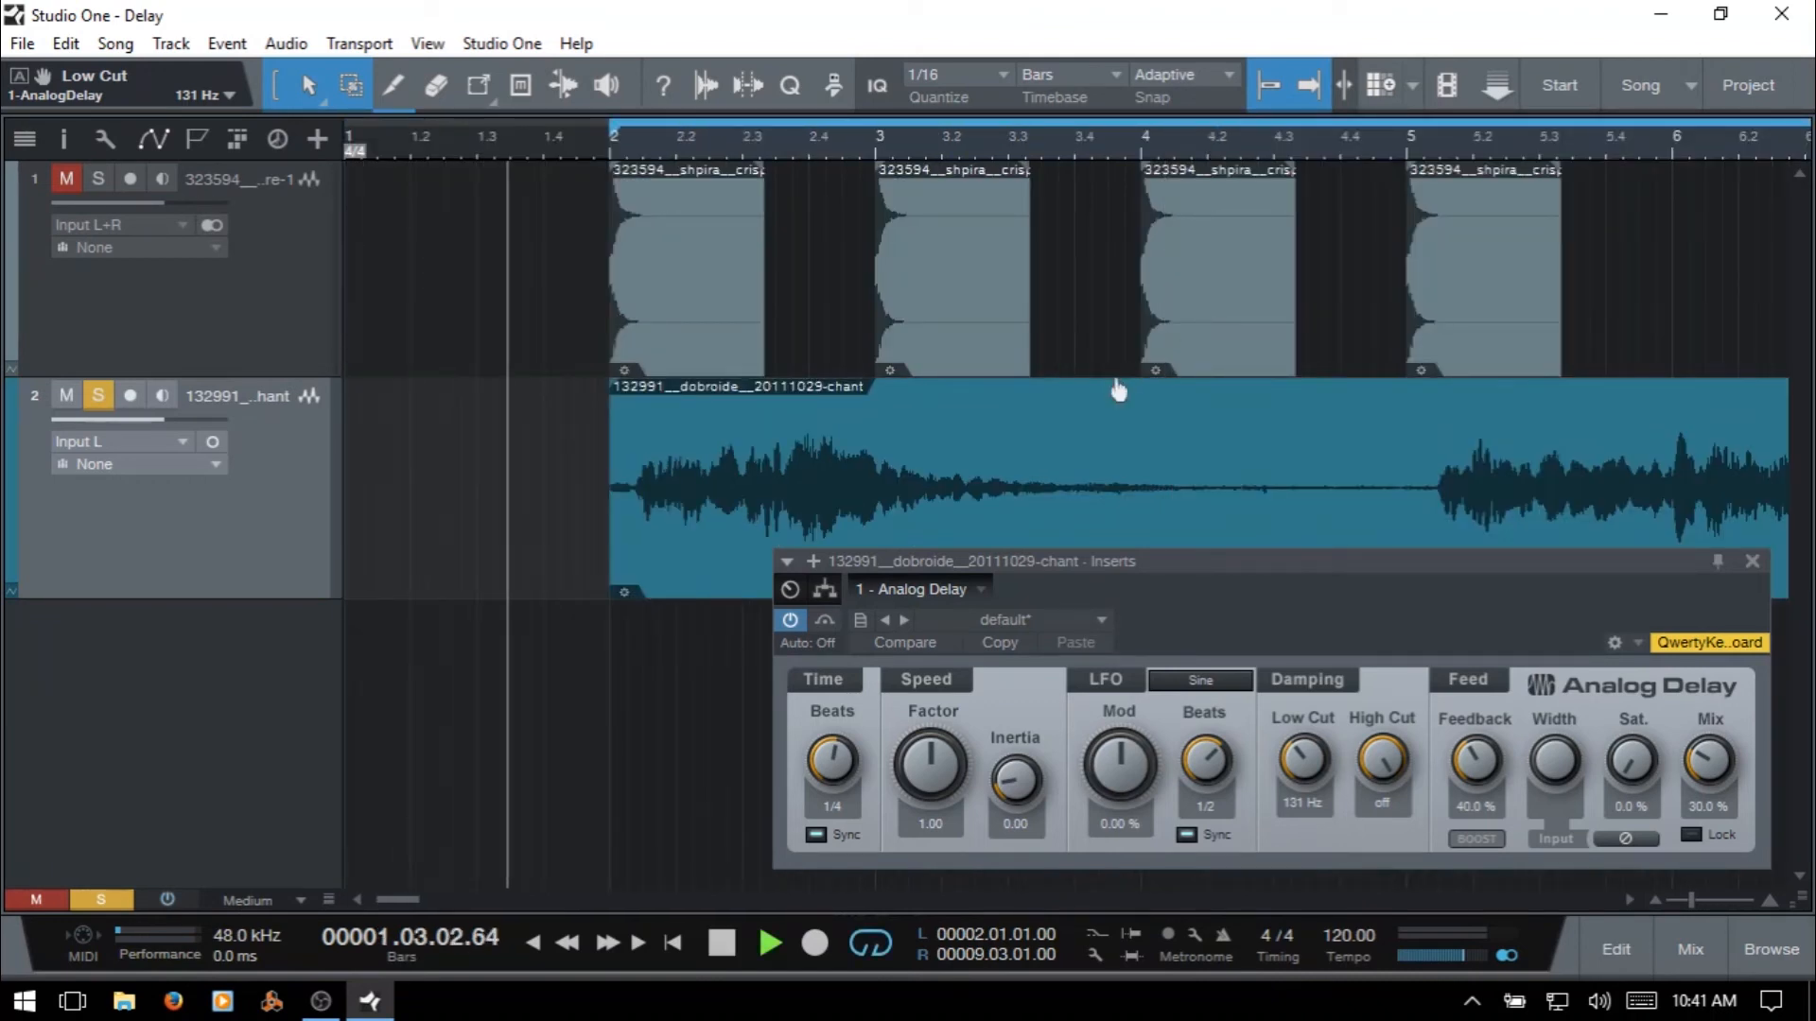
- Raise Feedback to 76.5 % and try Low Cut at 1.25 kHz, off and 3.20 kHz with the chant looping
drag(1301, 768, 1322, 669)
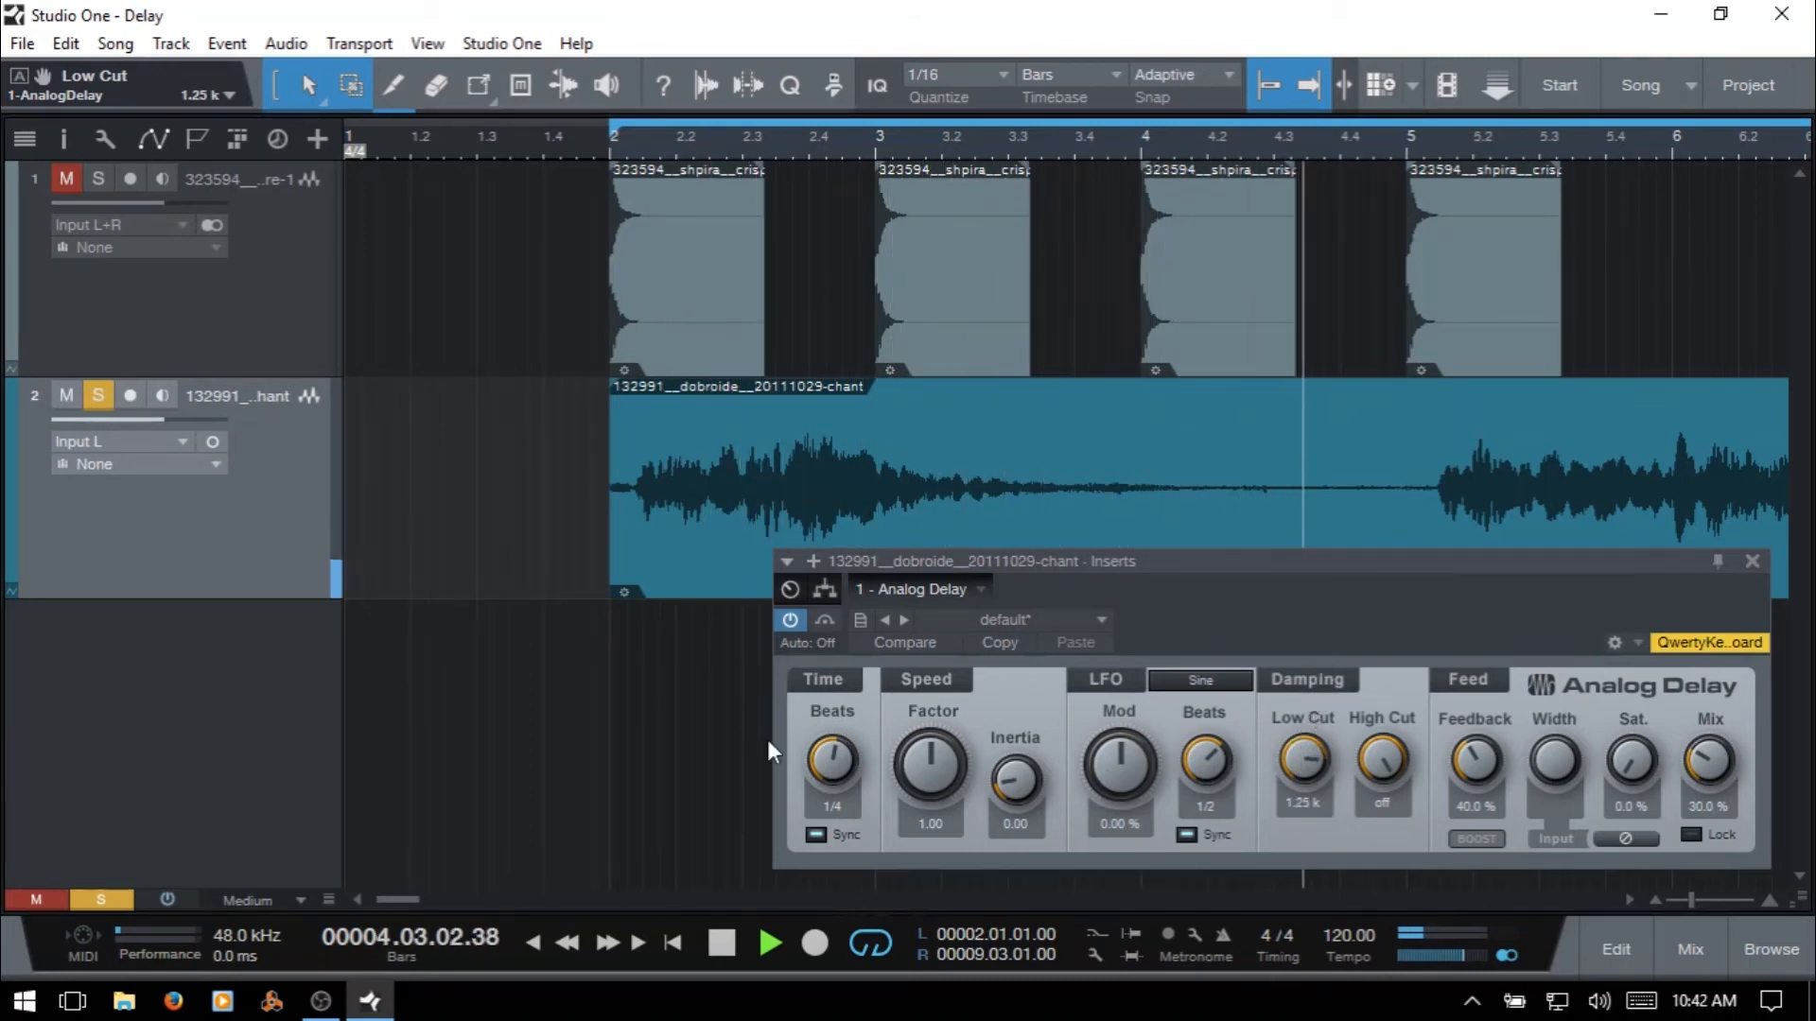
drag(1462, 766, 1491, 698)
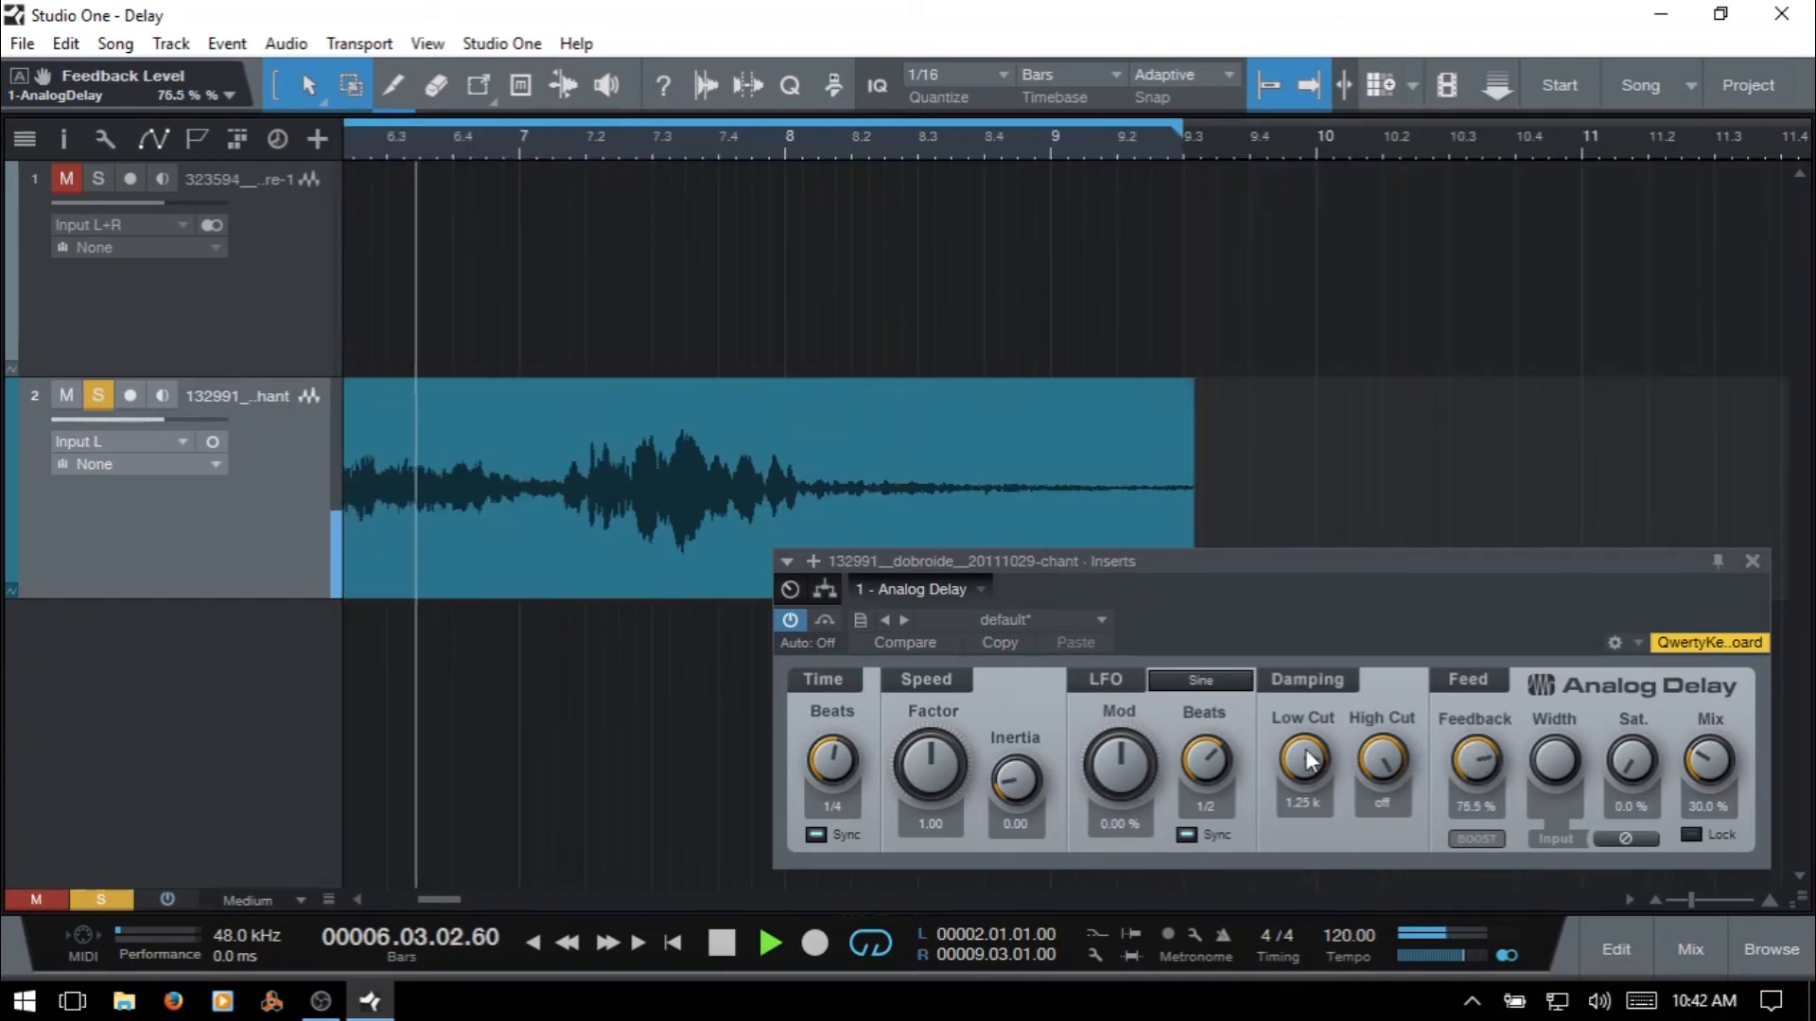
drag(1309, 761, 1323, 955)
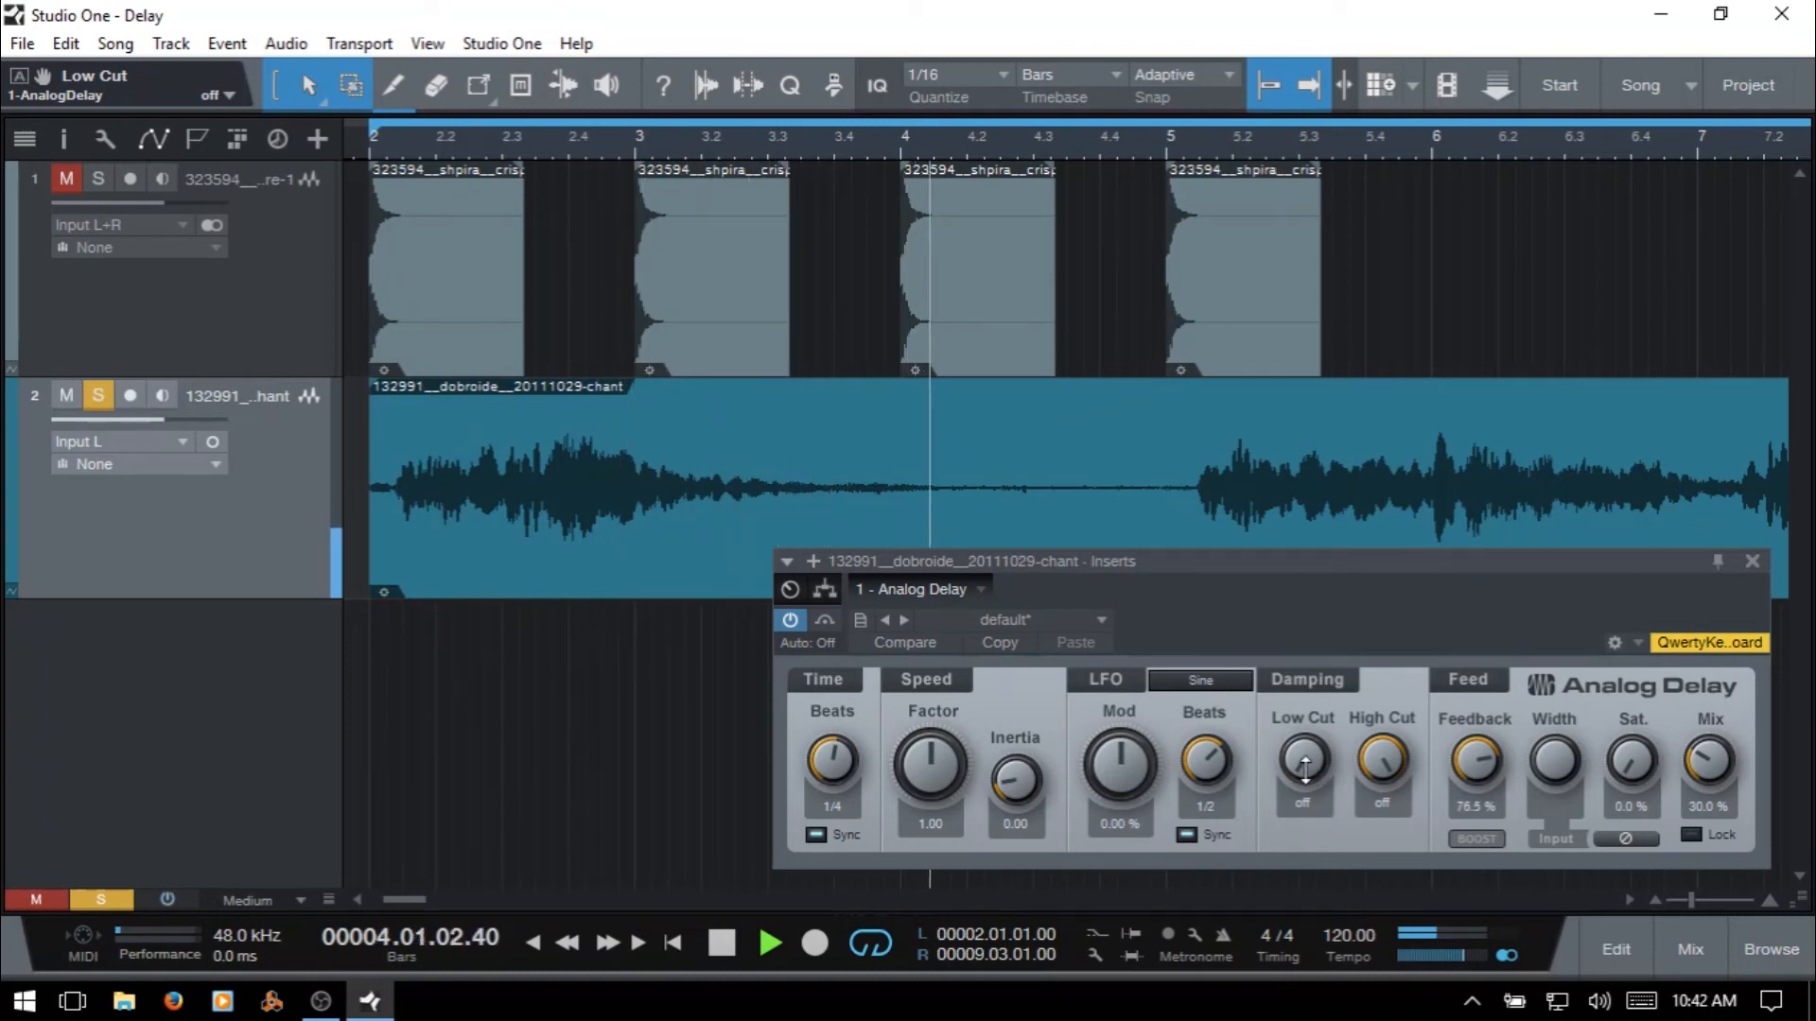
drag(1305, 768, 1307, 704)
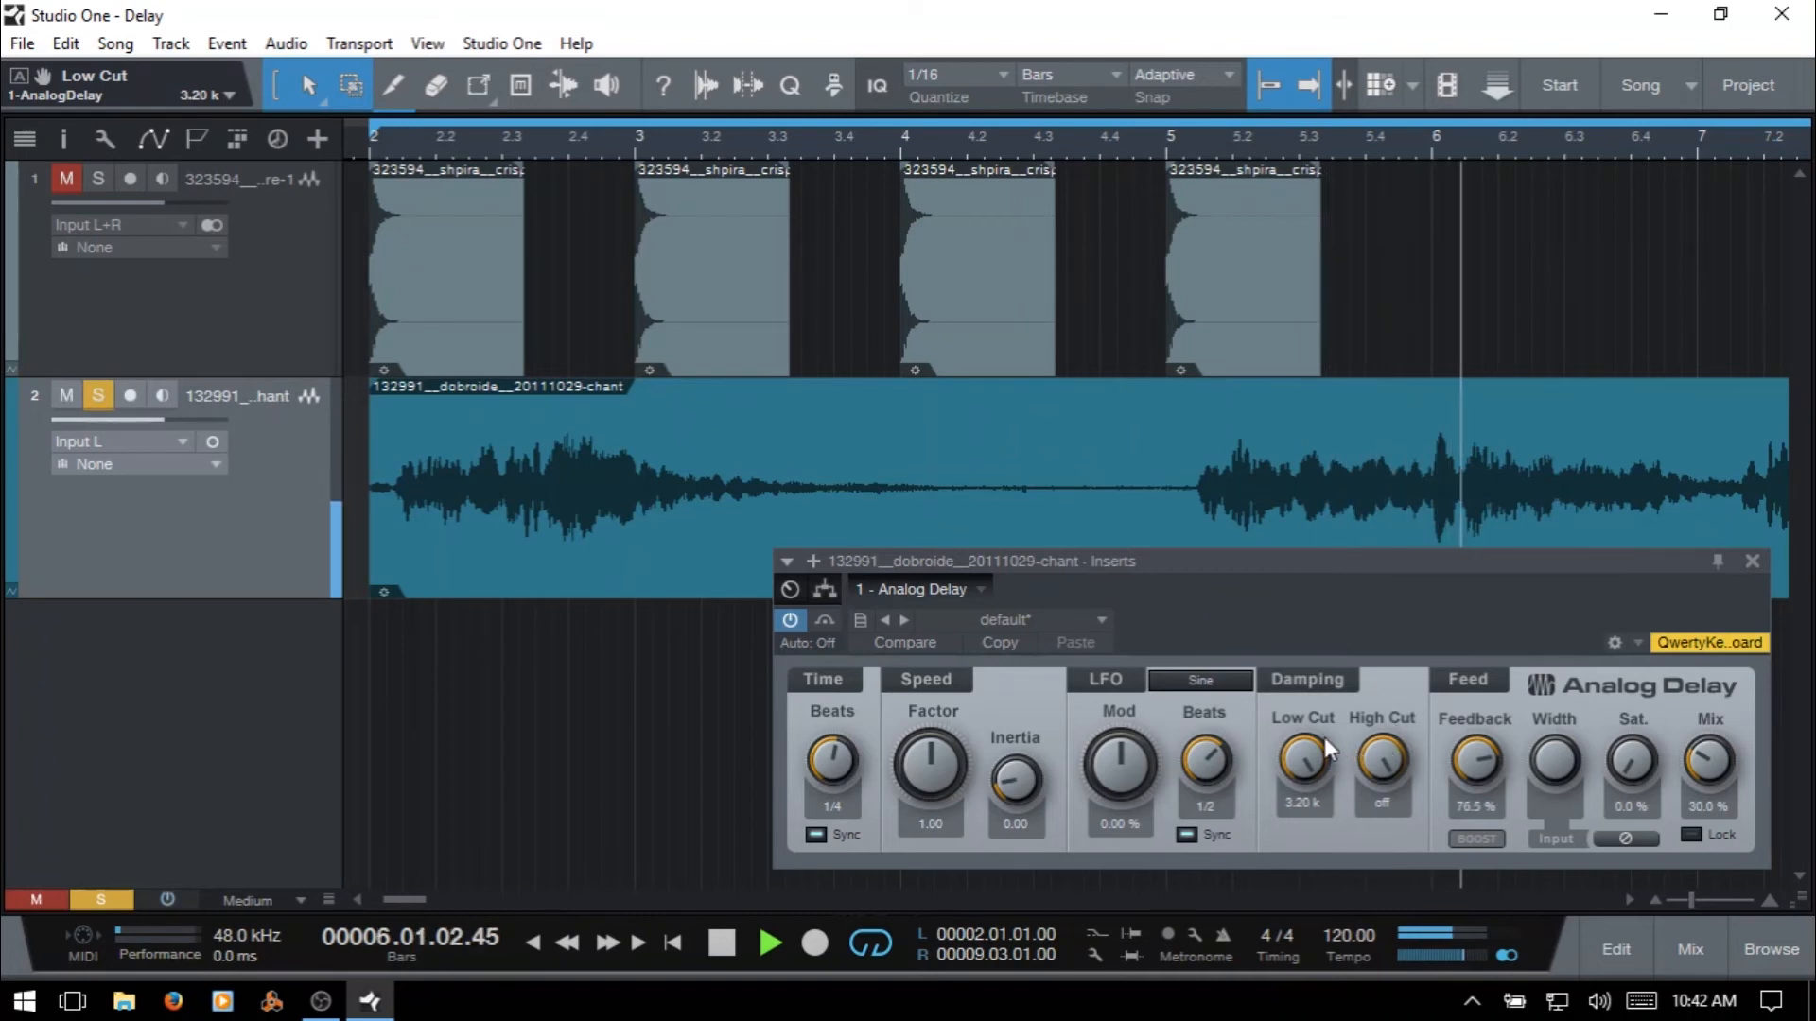
- Try Low Cut 31.6 Hz with High Cut at 670 Hz and off, ending at 33.2 Hz and 4.24 kHz
drag(1301, 746, 1384, 812)
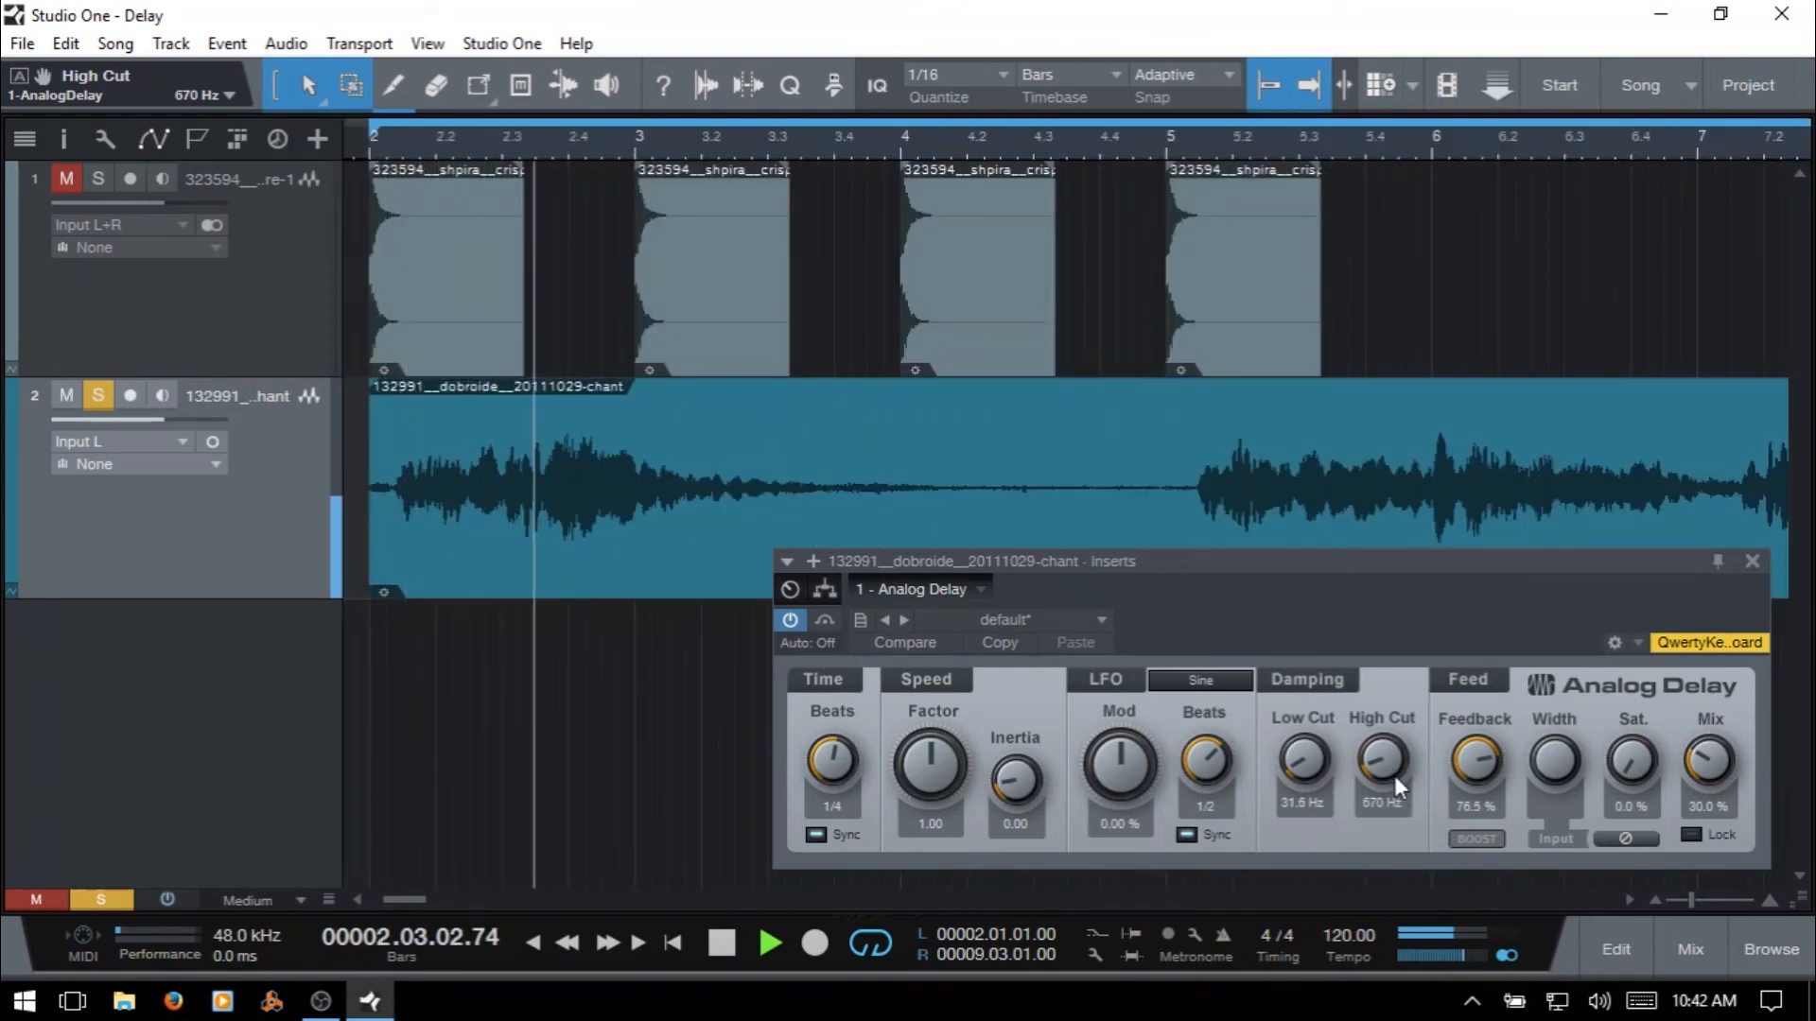
drag(1392, 773, 1394, 634)
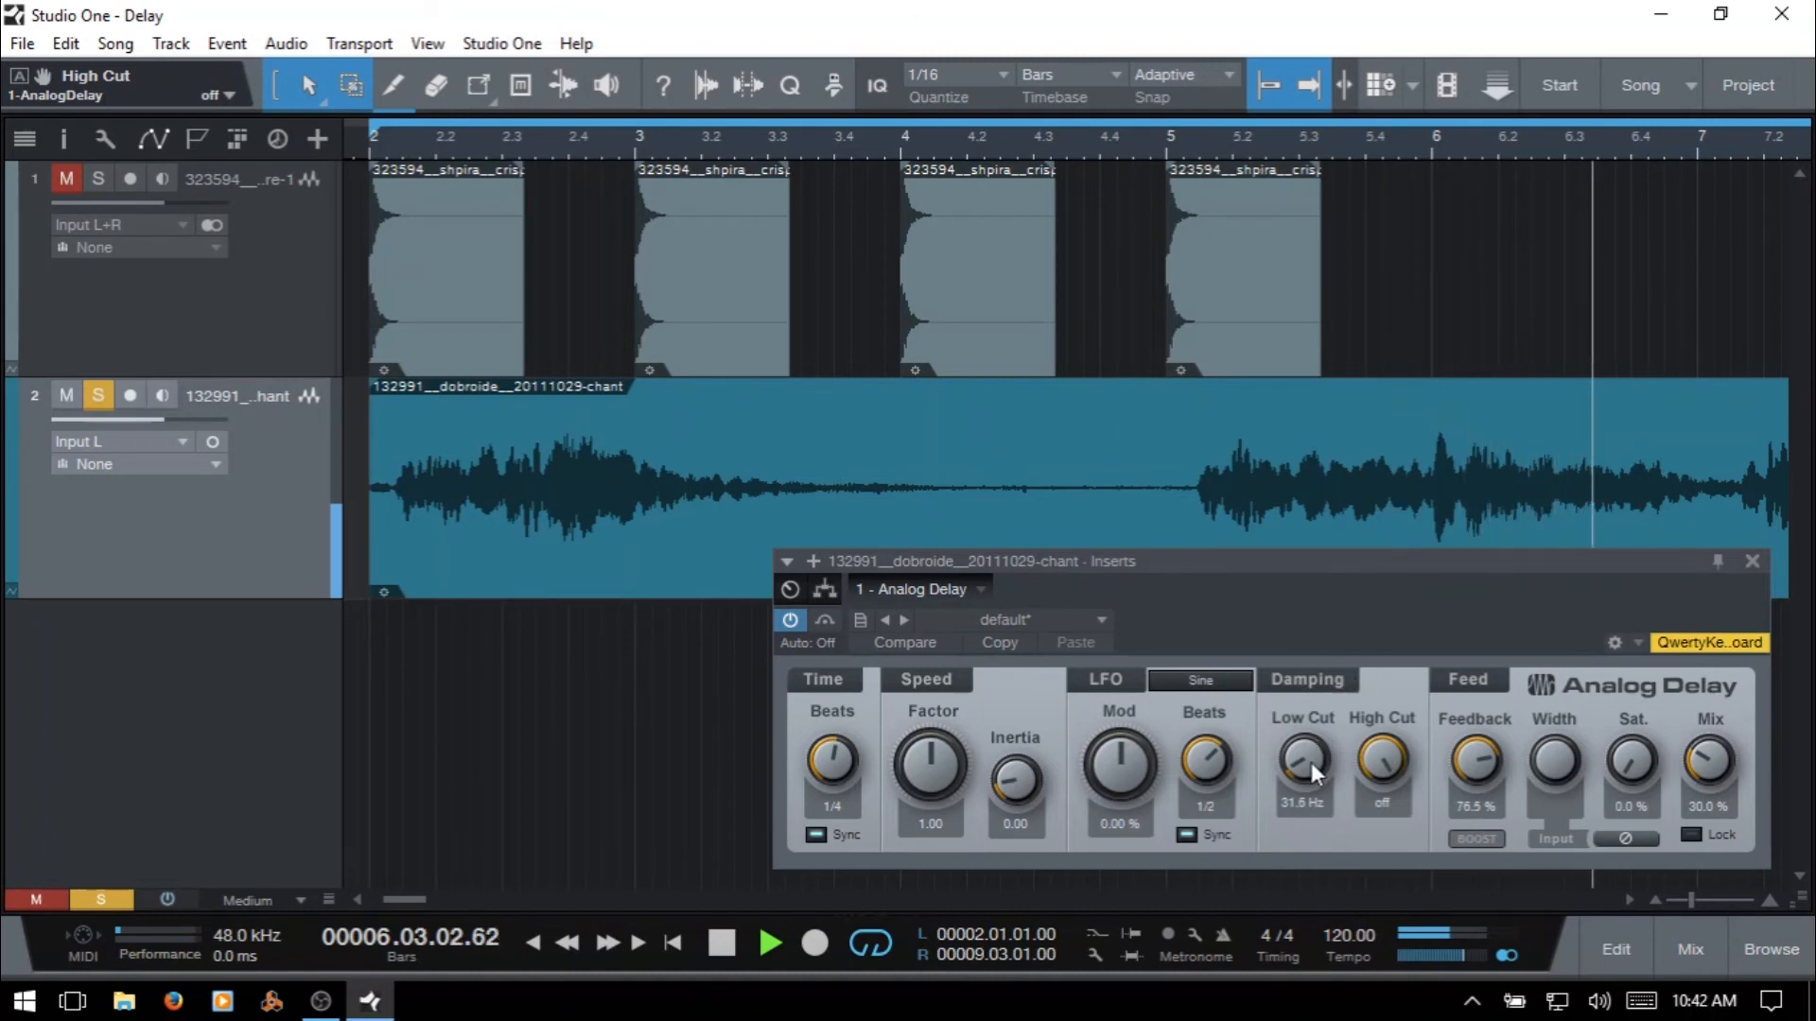
drag(1310, 763, 1380, 887)
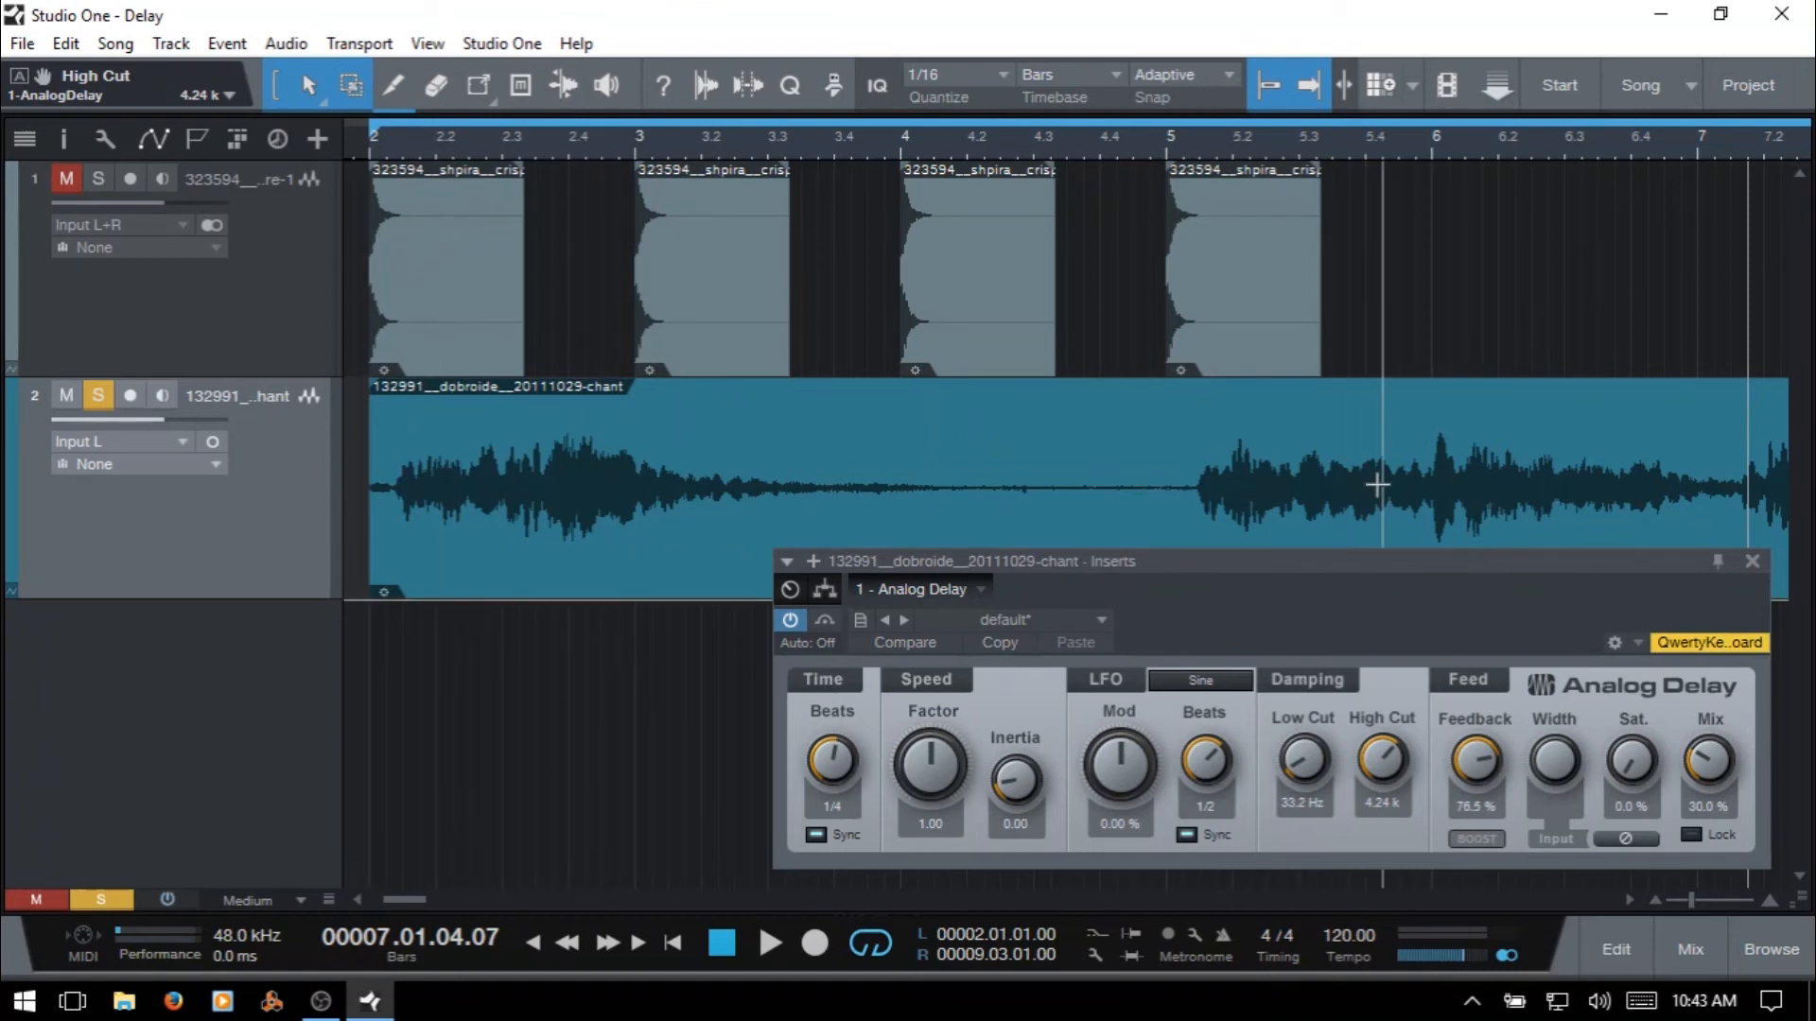
- Mute the chant, solo the snare track with its Analog Delay showing, and shorten the loop to end at bar 6
click(278, 289)
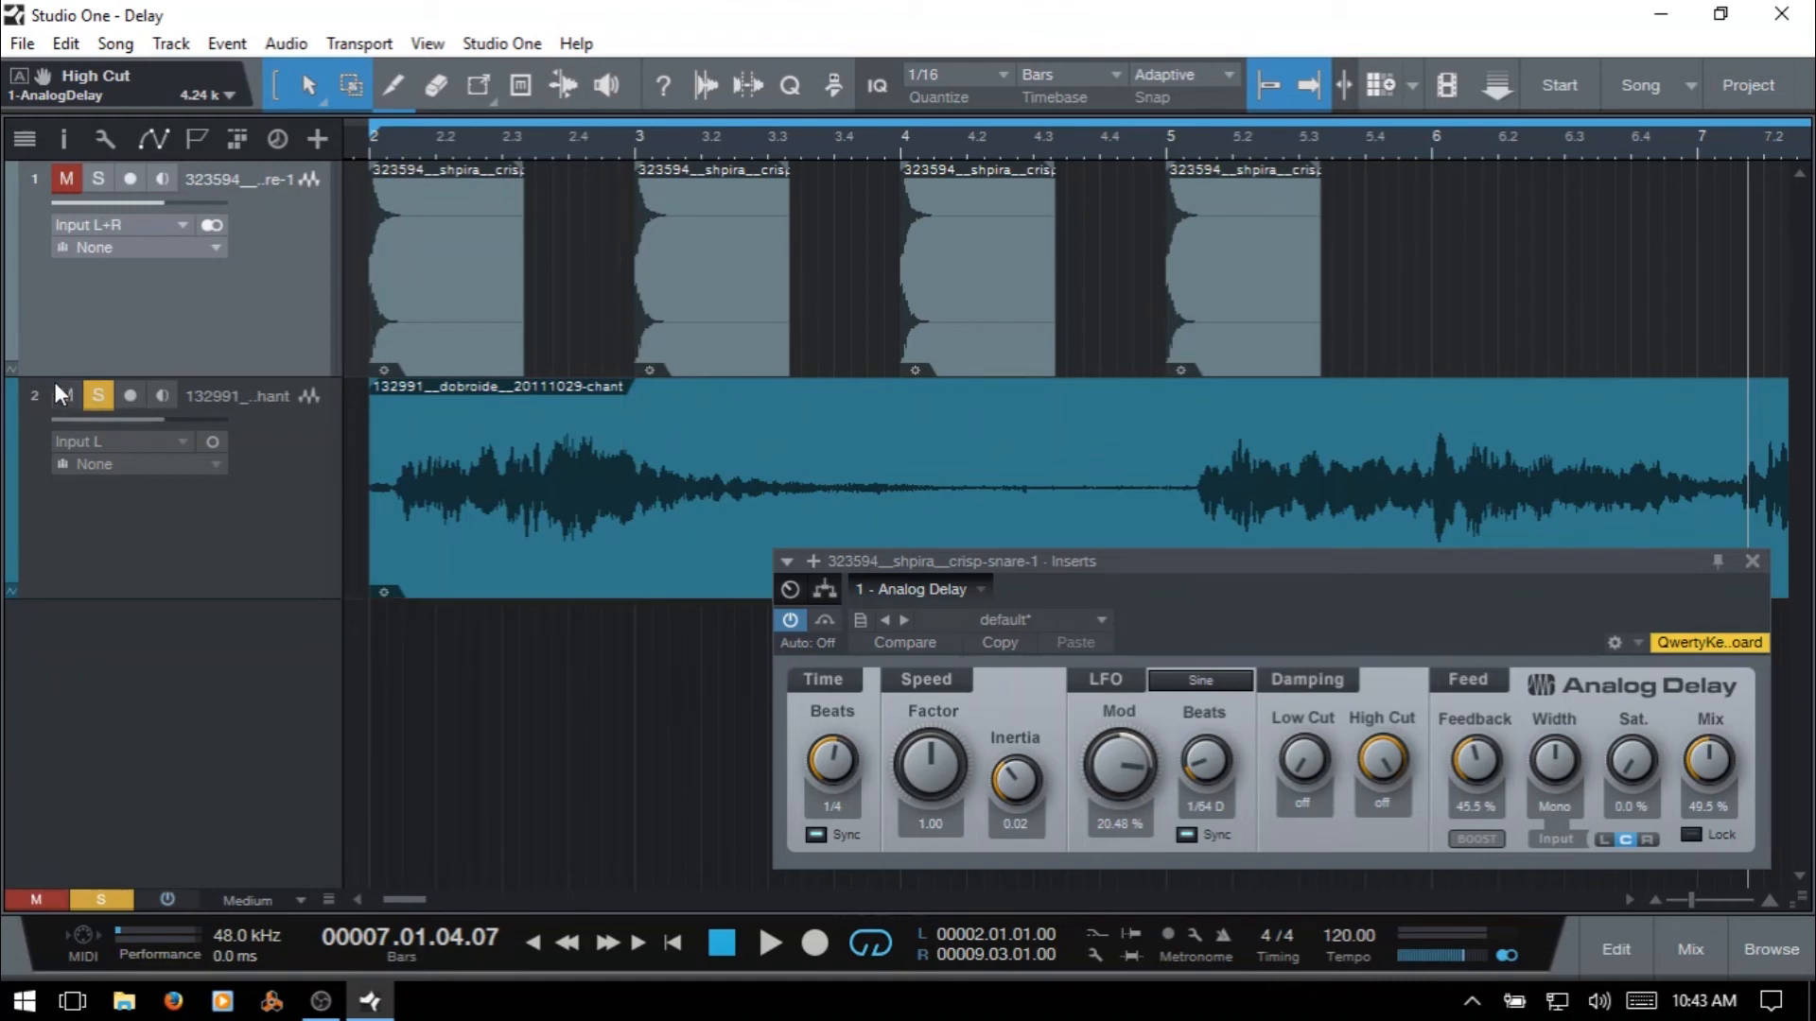
click(95, 403)
click(98, 180)
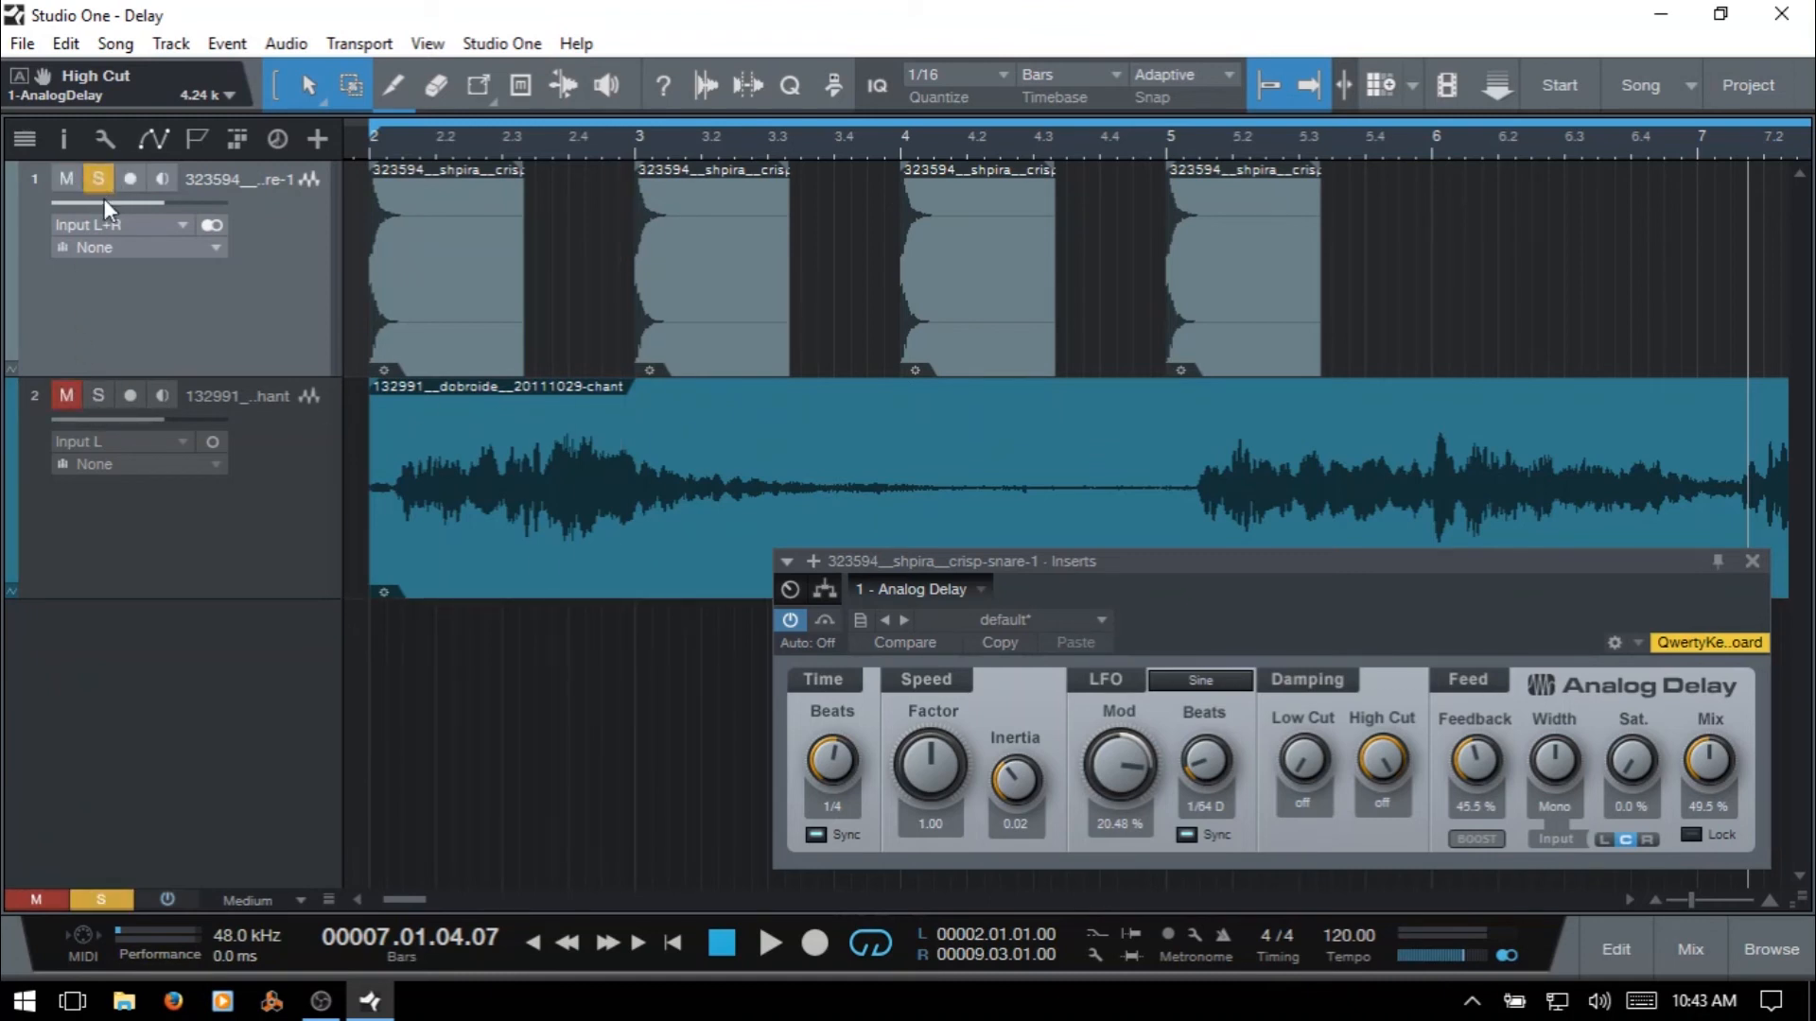
alt+click(1429, 139)
key(Home)
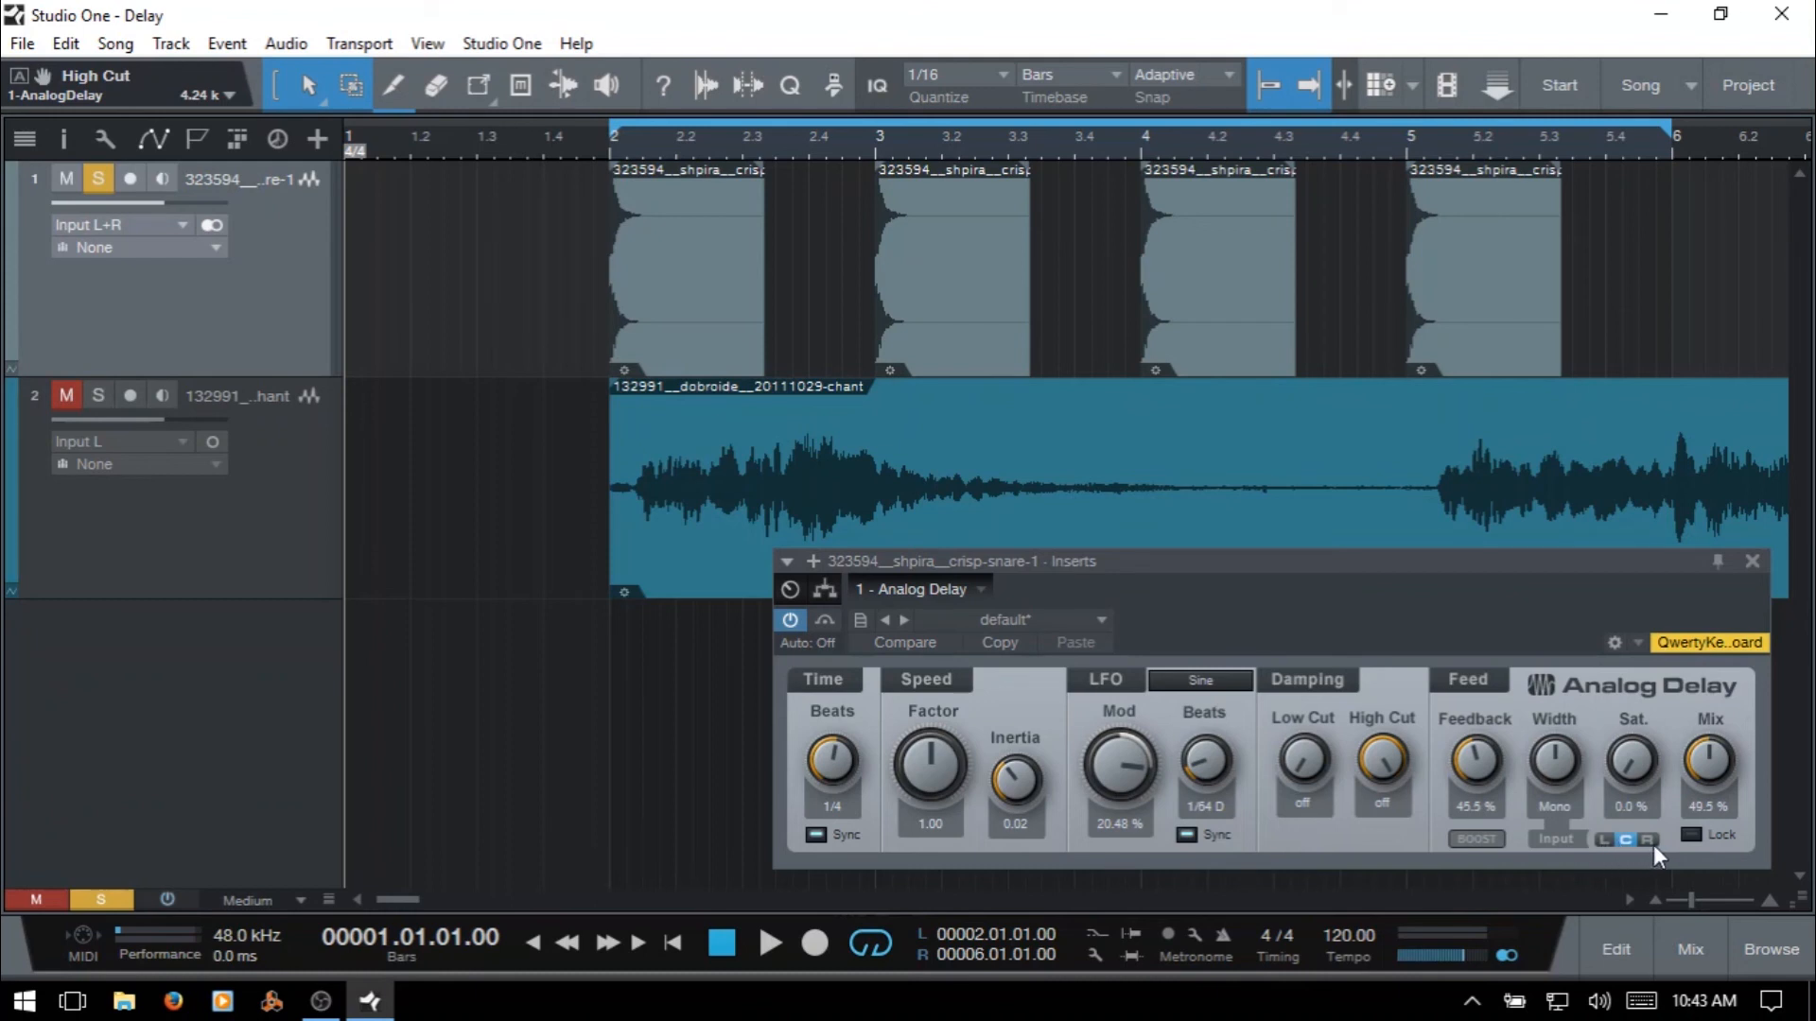
- Play the snare loop and try the delay's Width at Stereo, finishing on PingPong
key(space)
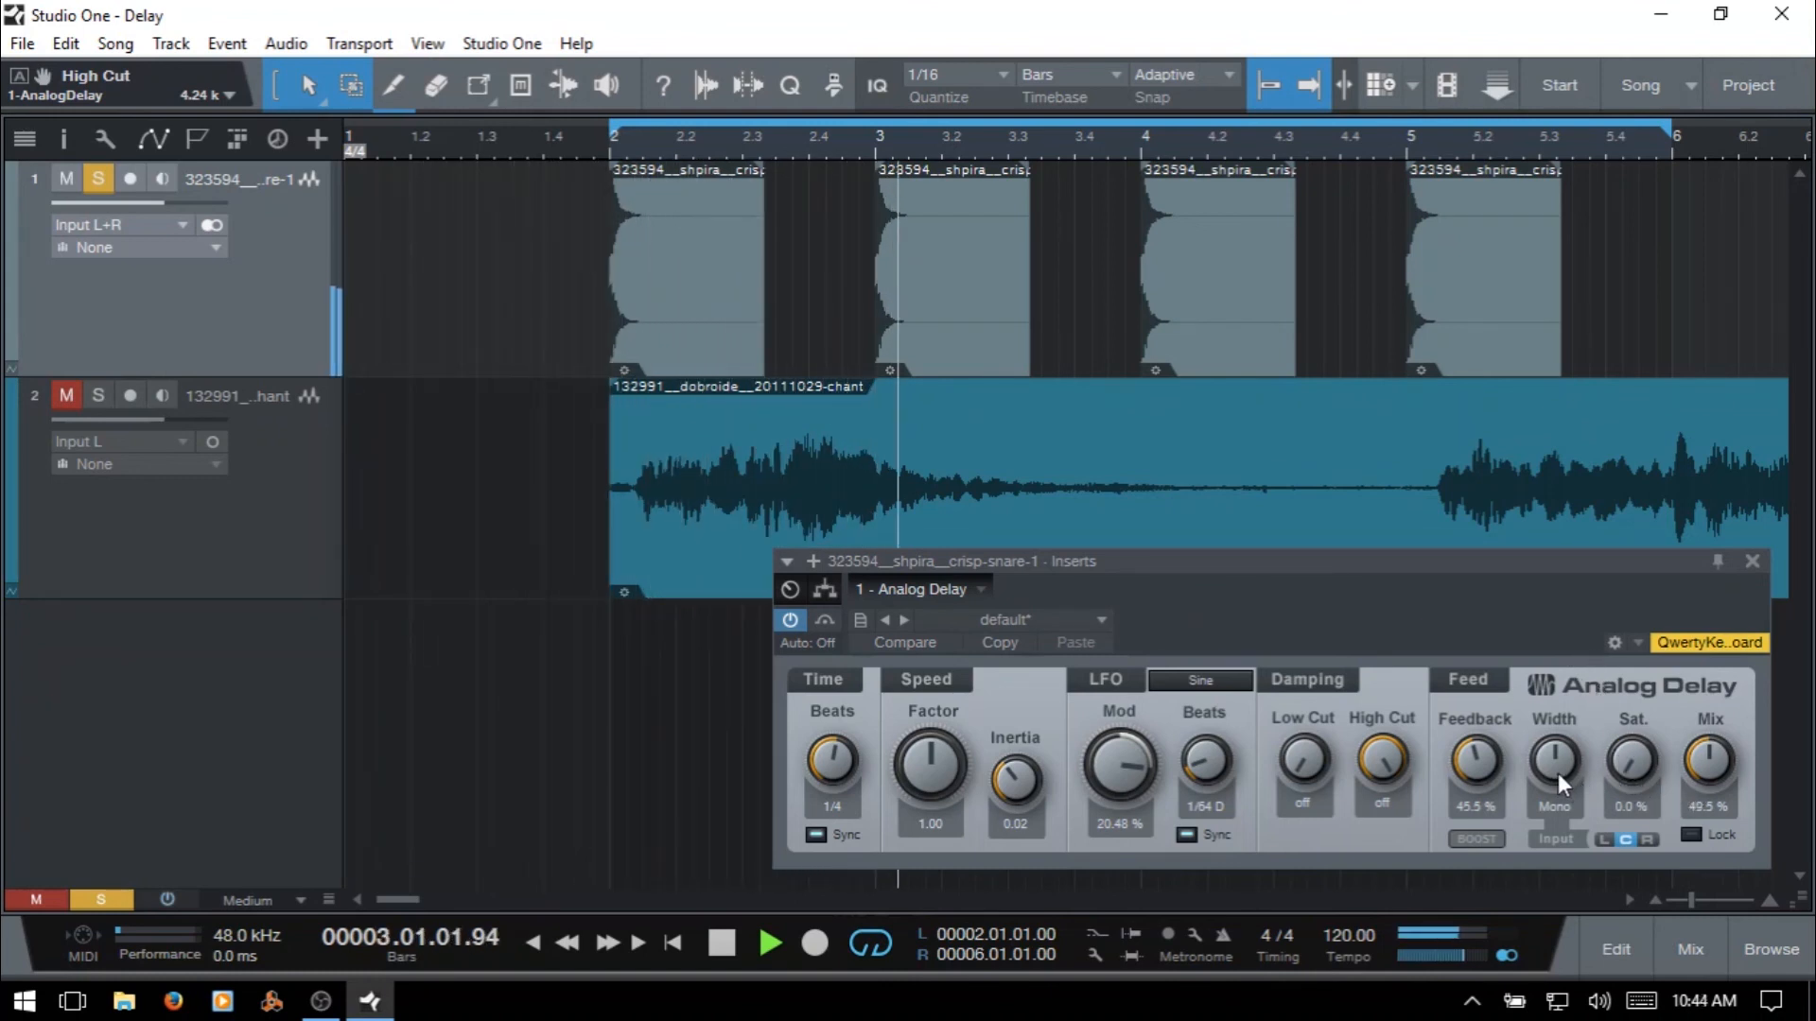
drag(1557, 774, 1571, 634)
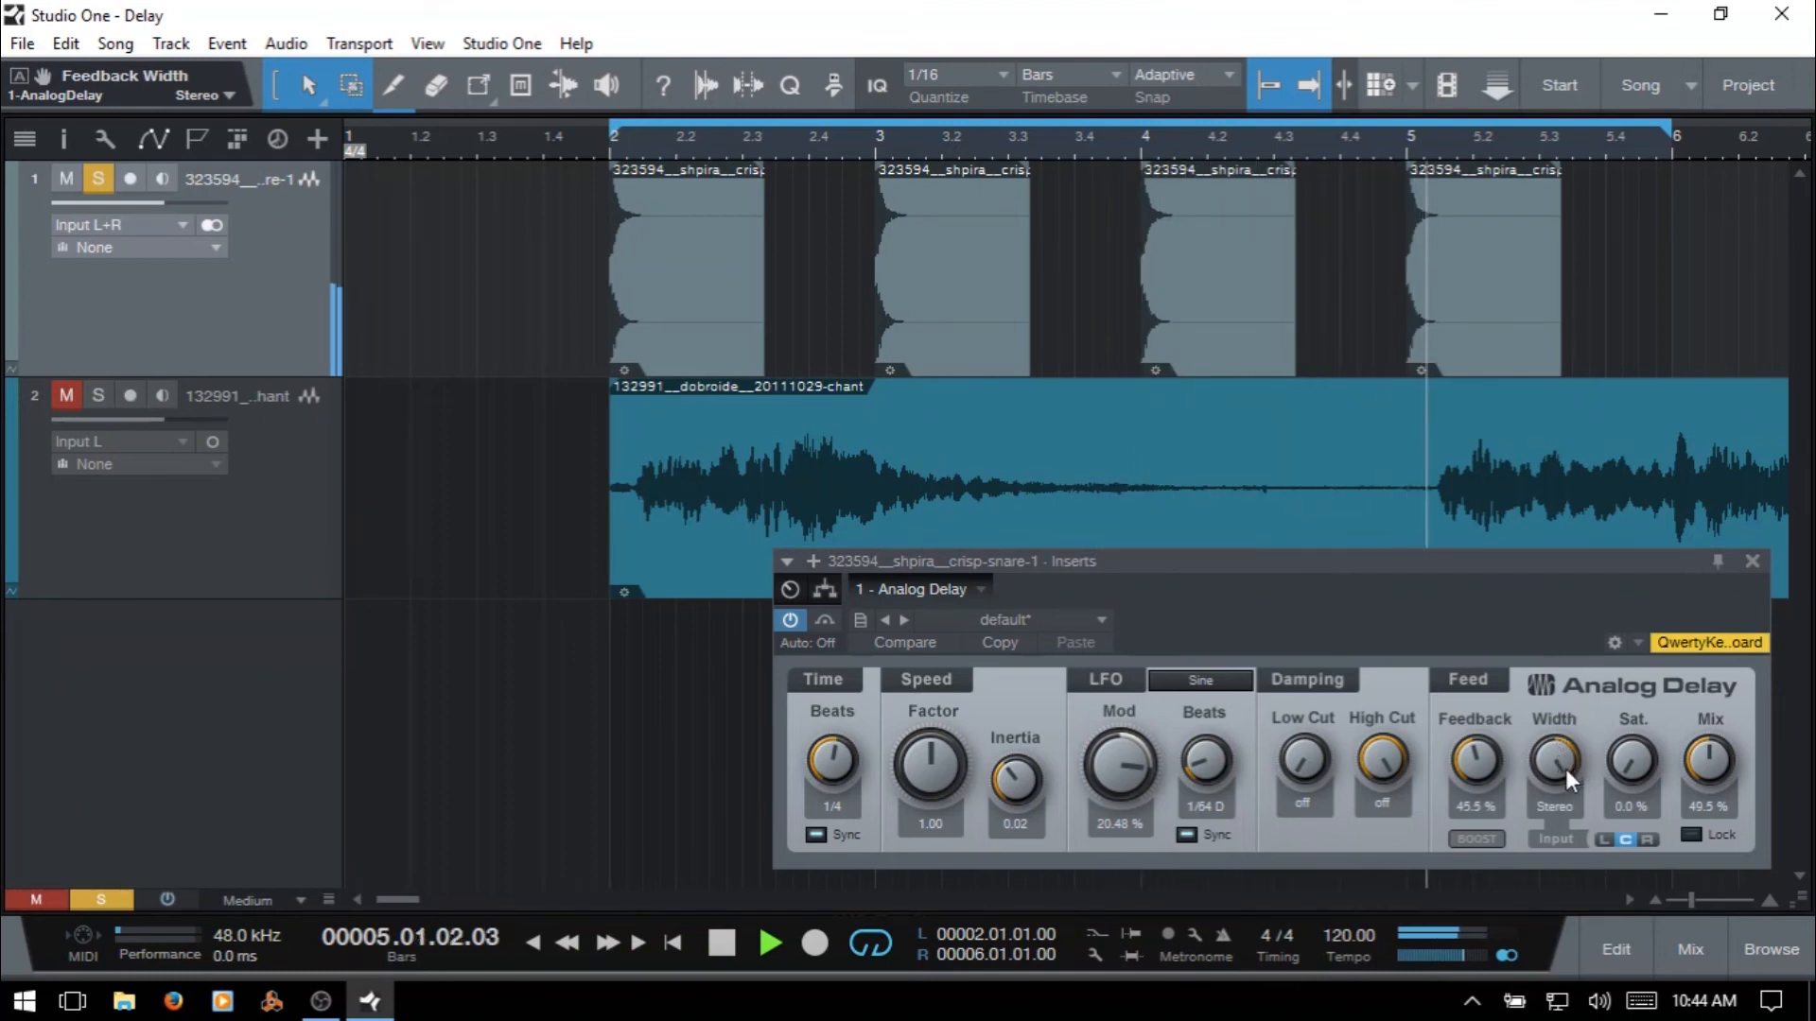
drag(1555, 763, 1564, 839)
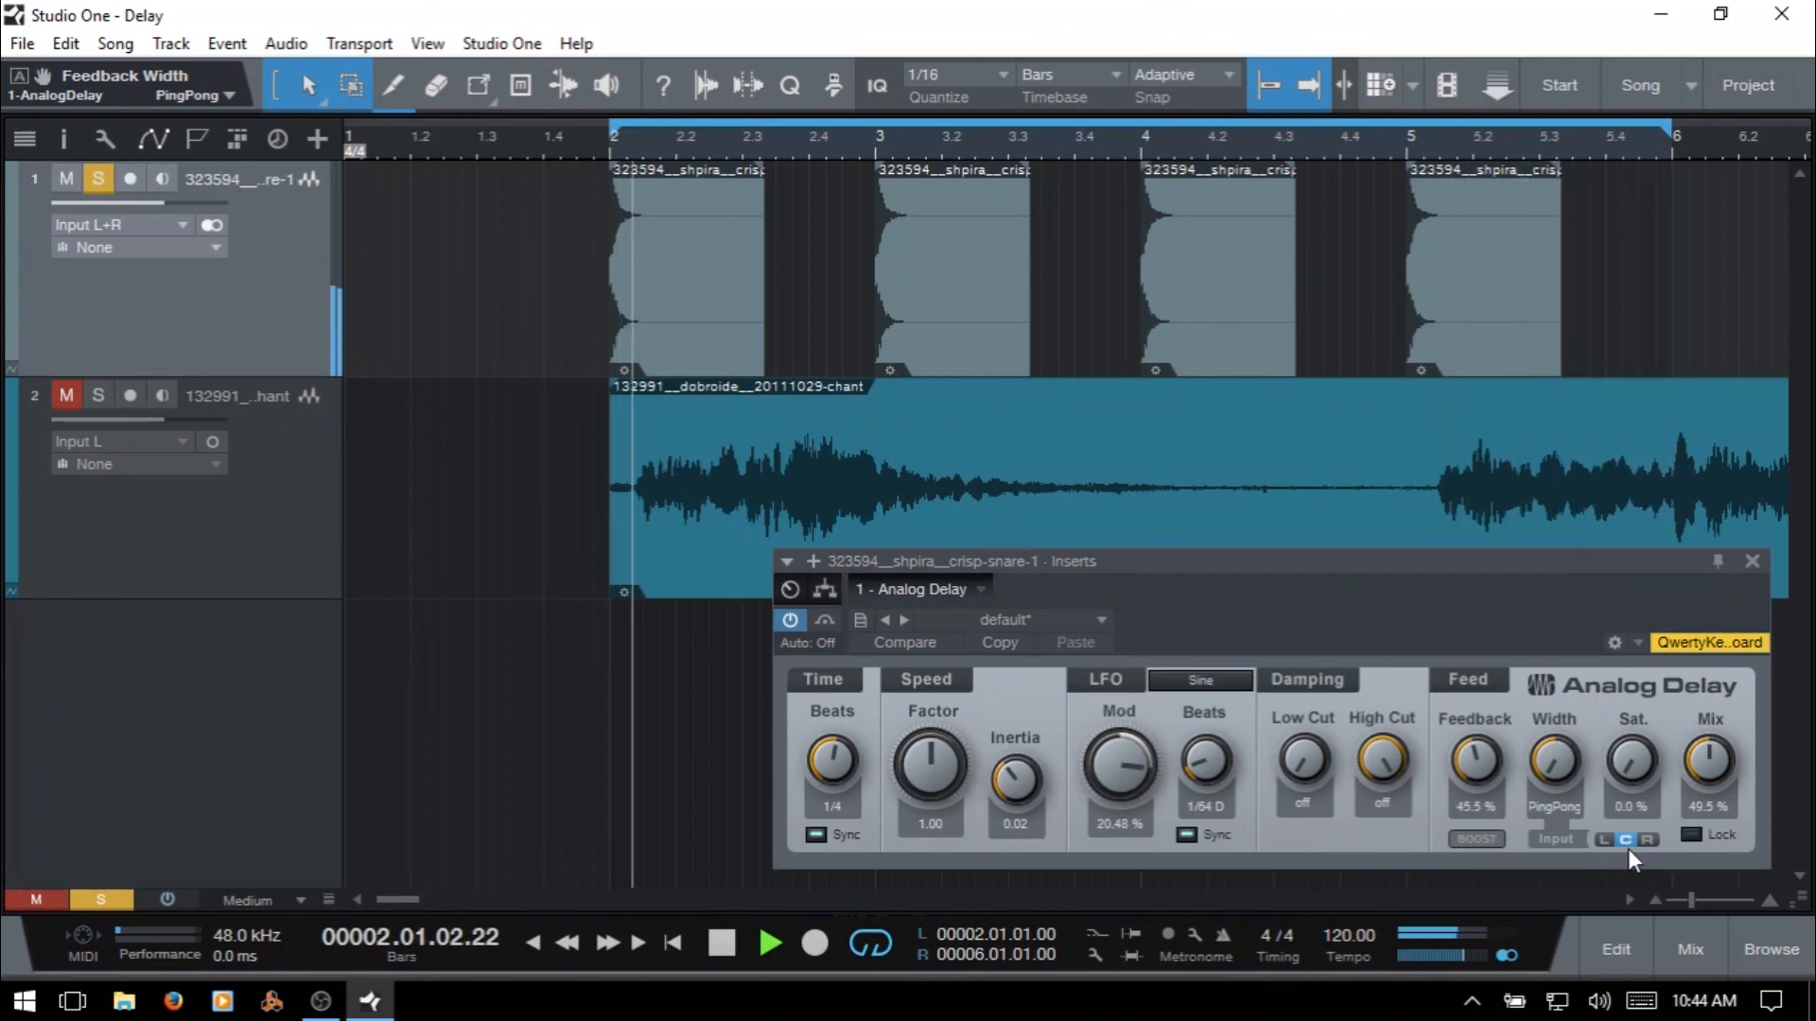
- Try the left-only and right-only input channels, return the input to stereo, and stop playback
click(1602, 838)
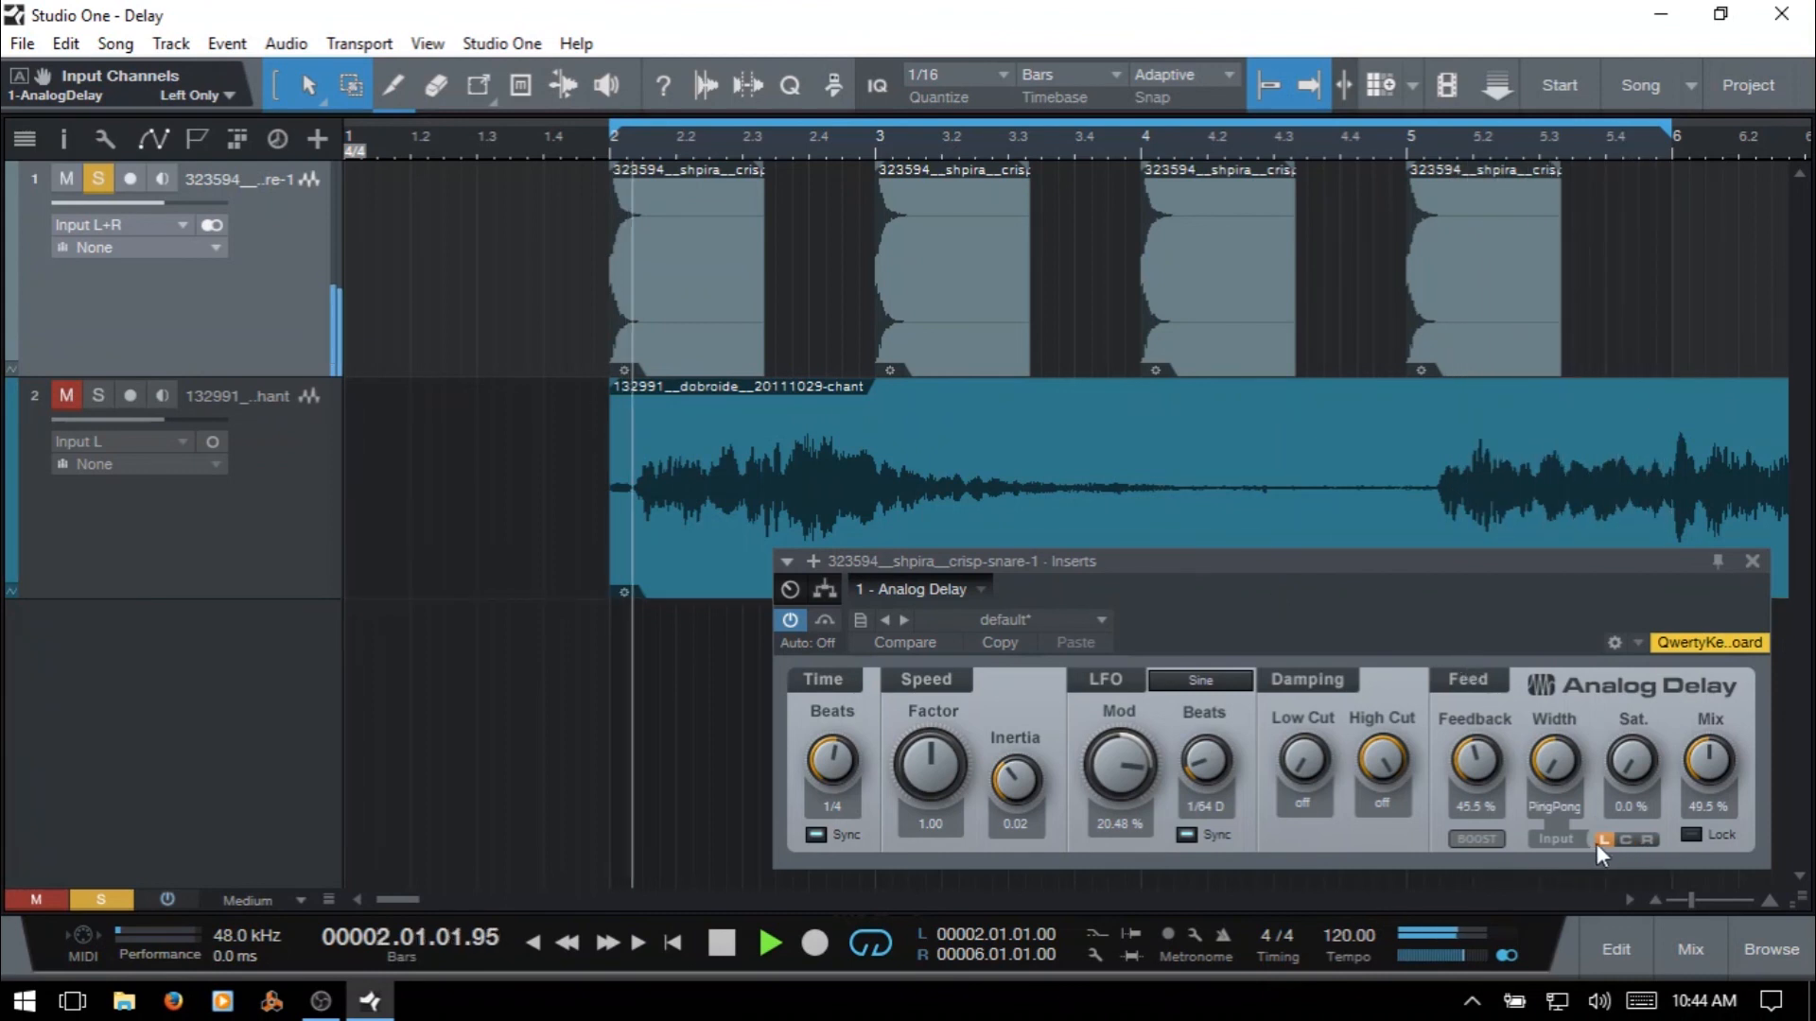
click(1646, 839)
click(1626, 837)
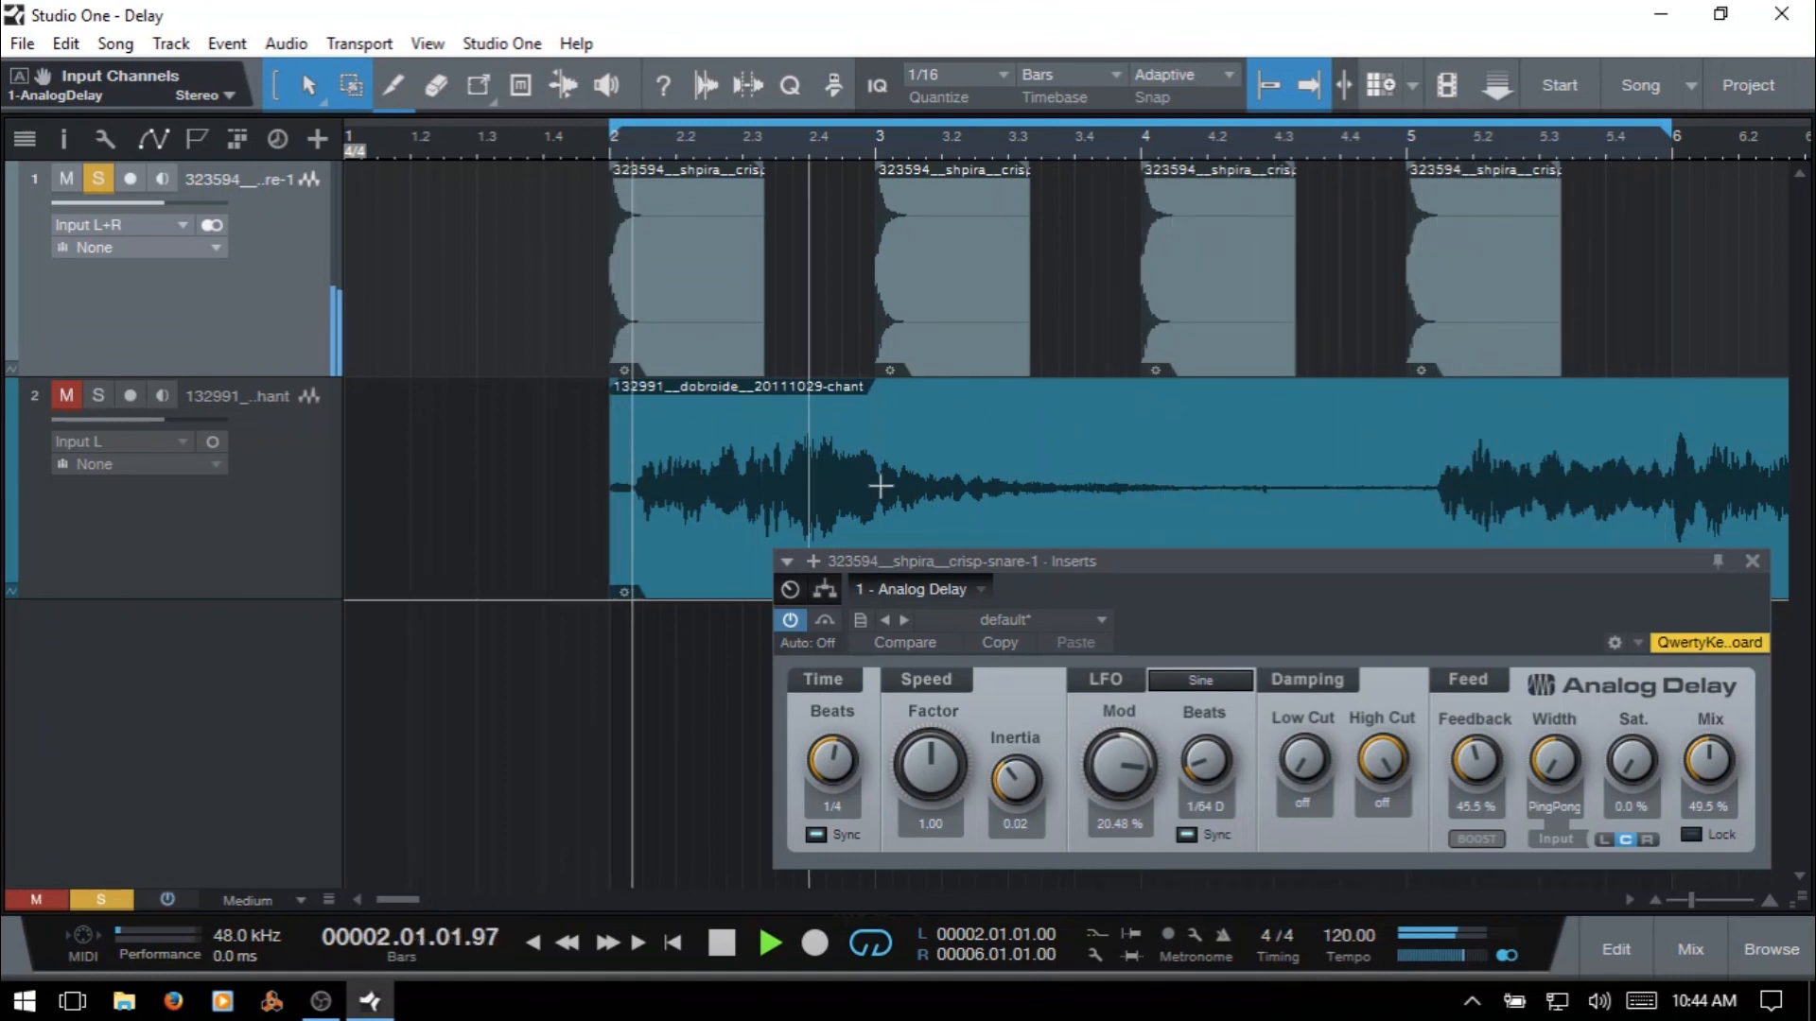
key(space)
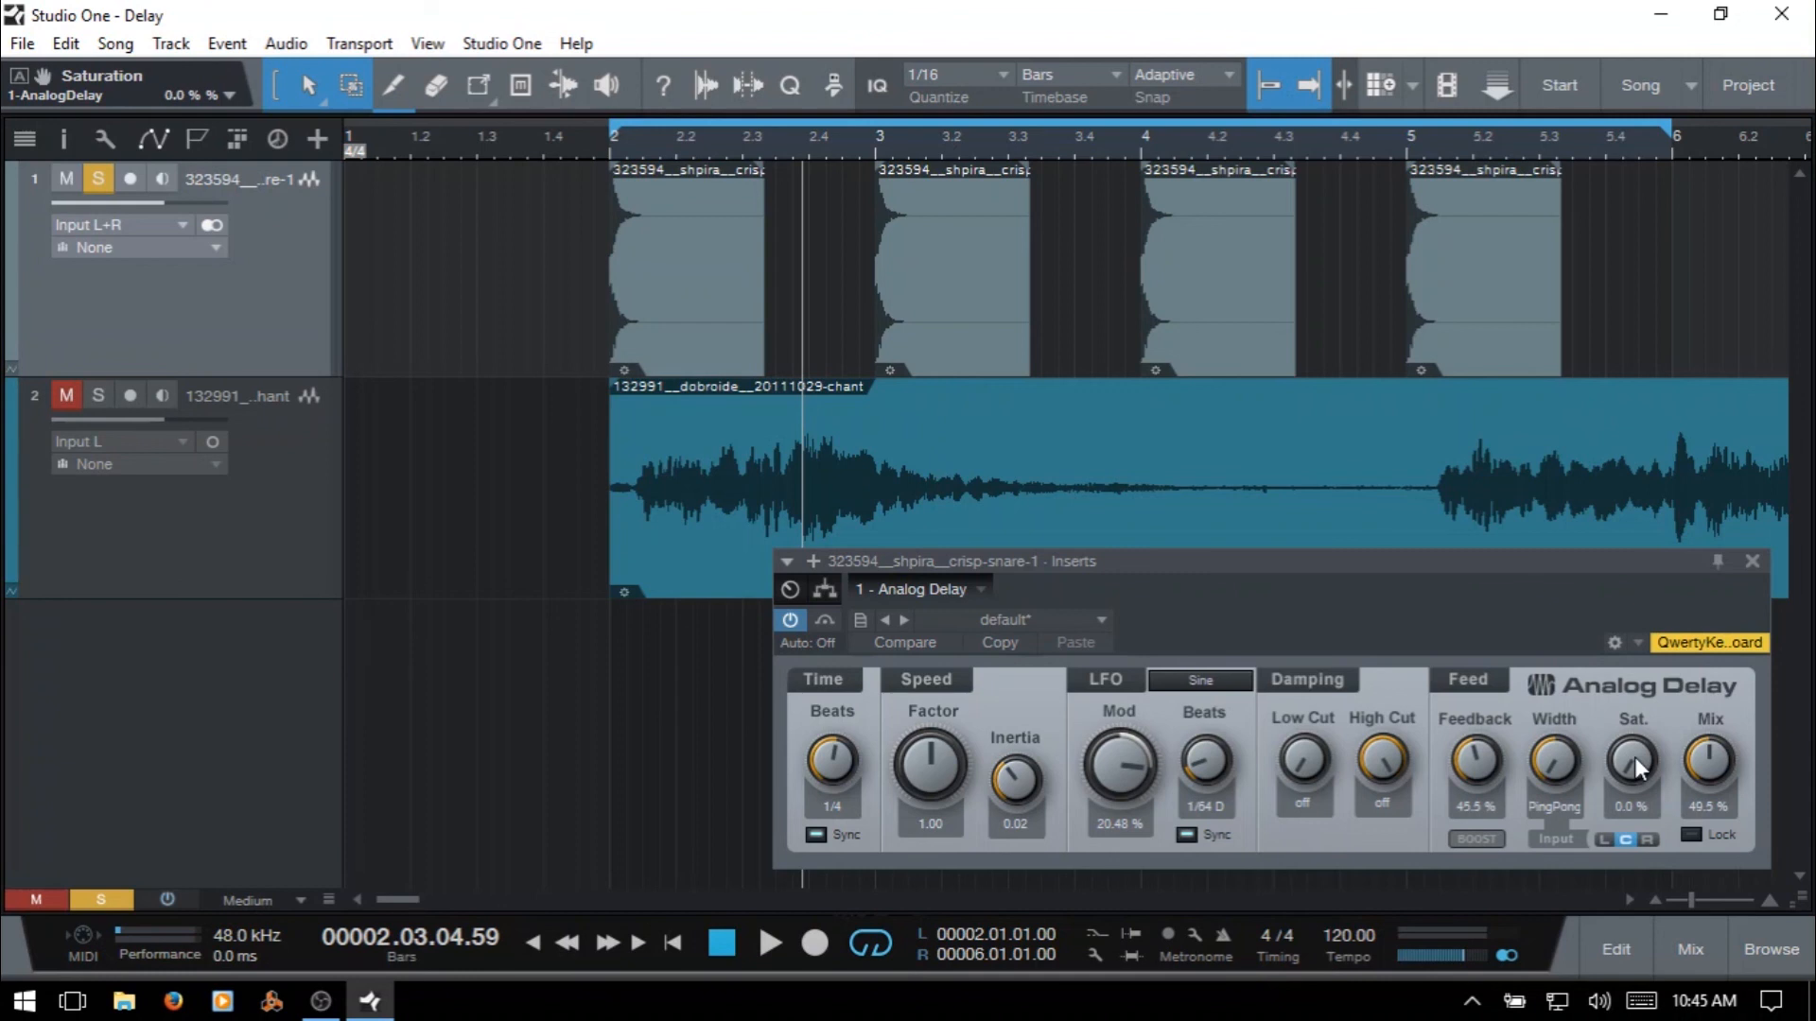
- Set Saturation to 24.5 %, compare Mix at 0 % and 100 % during playback, and finish with Mix at 30 %
drag(1633, 766, 1643, 715)
drag(1710, 756, 1727, 903)
key(space)
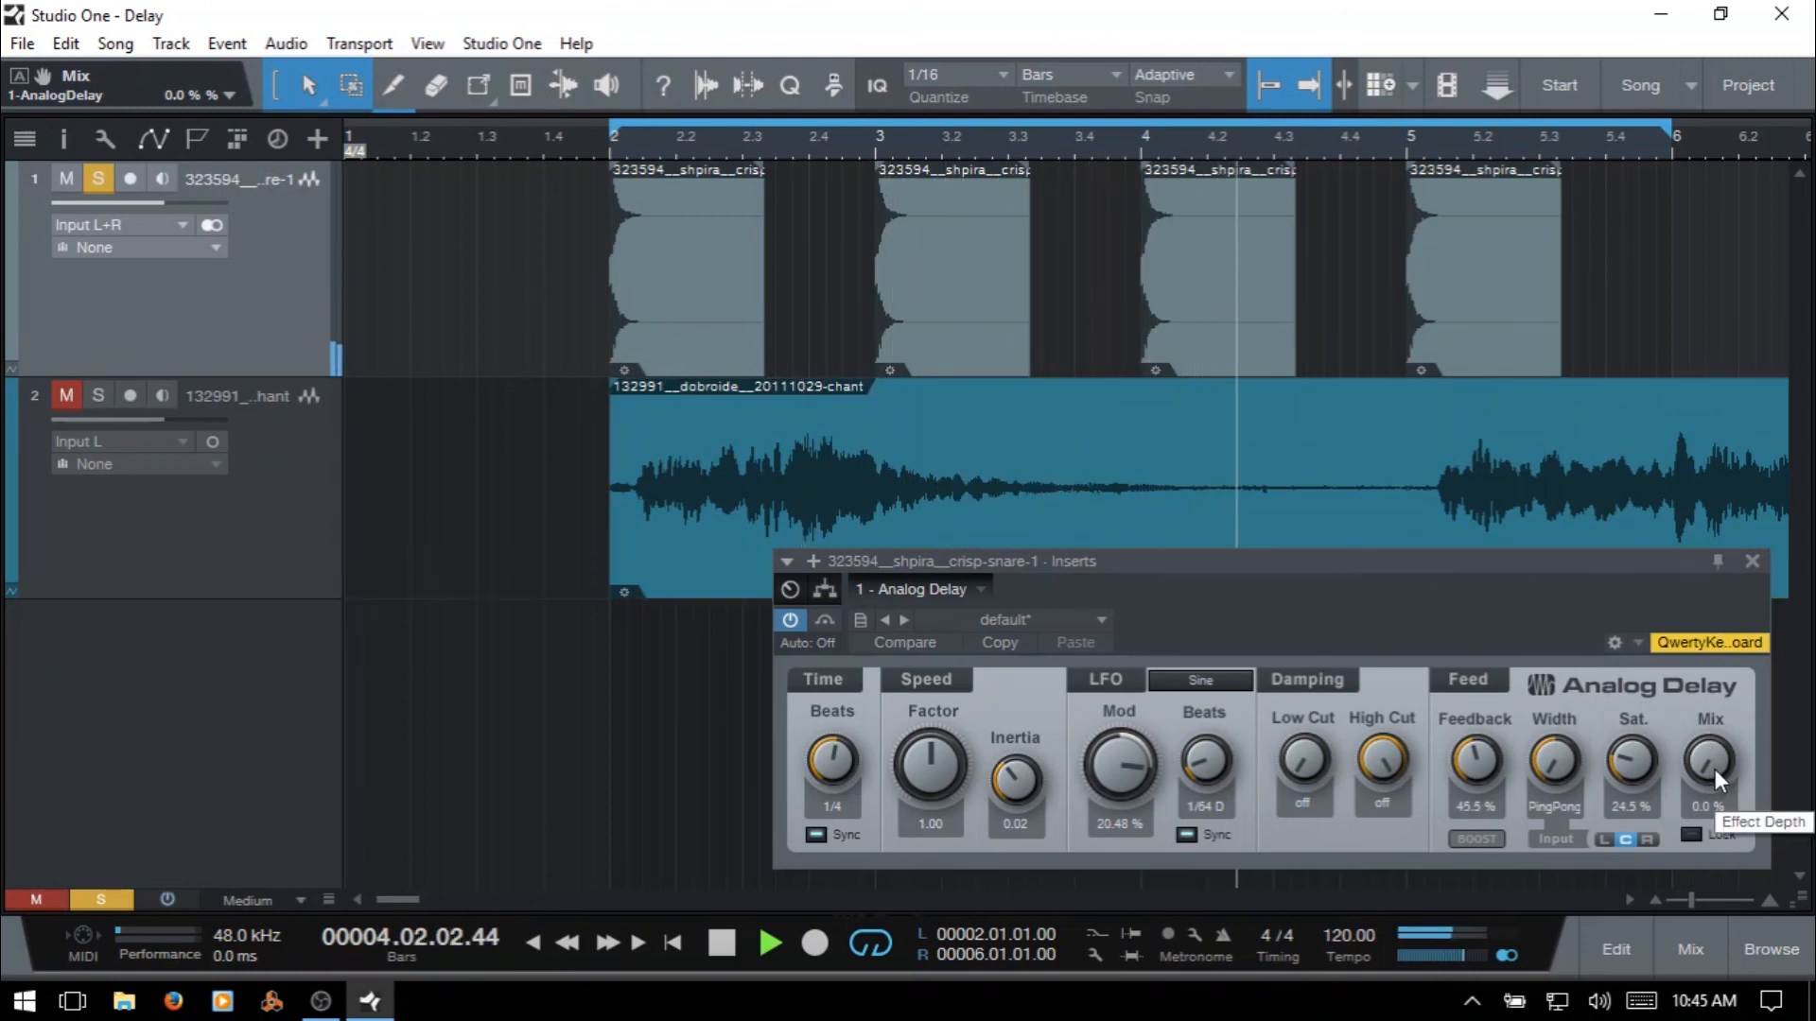
drag(1716, 768, 1731, 475)
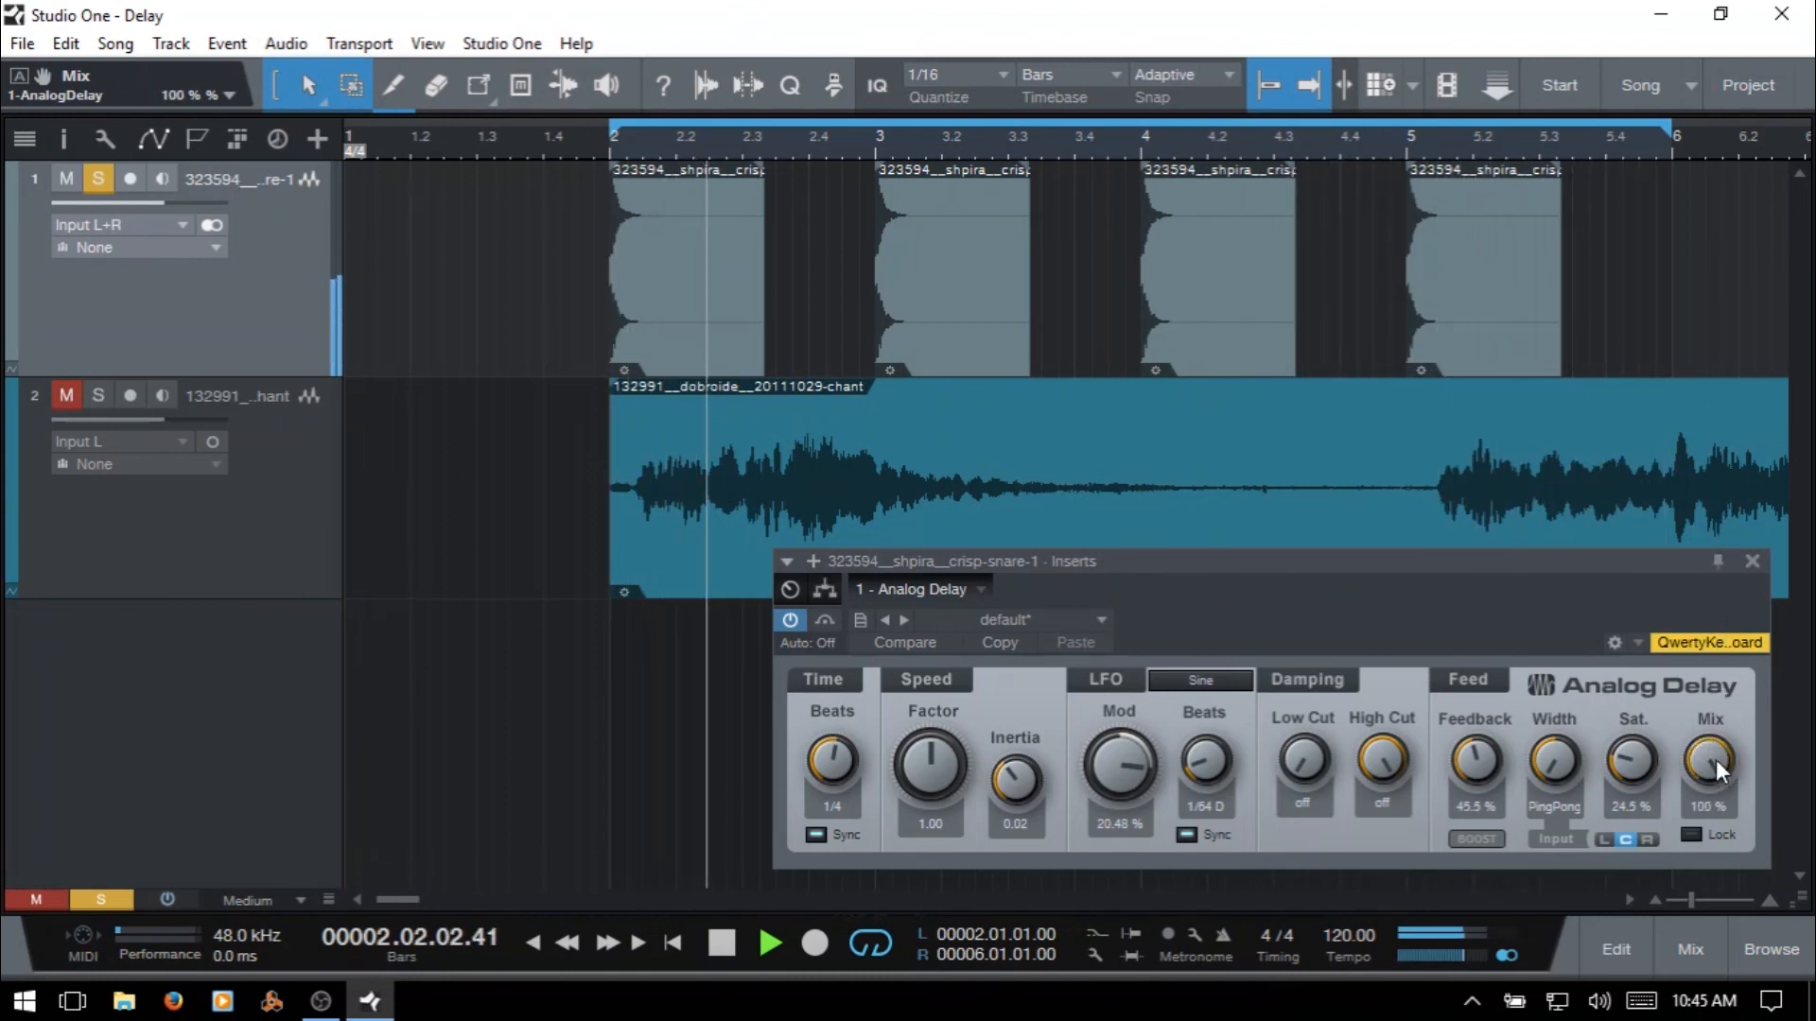
mouse_move(1712, 751)
mouse_down()
mouse_move(1720, 832)
mouse_move(1710, 764)
mouse_up()
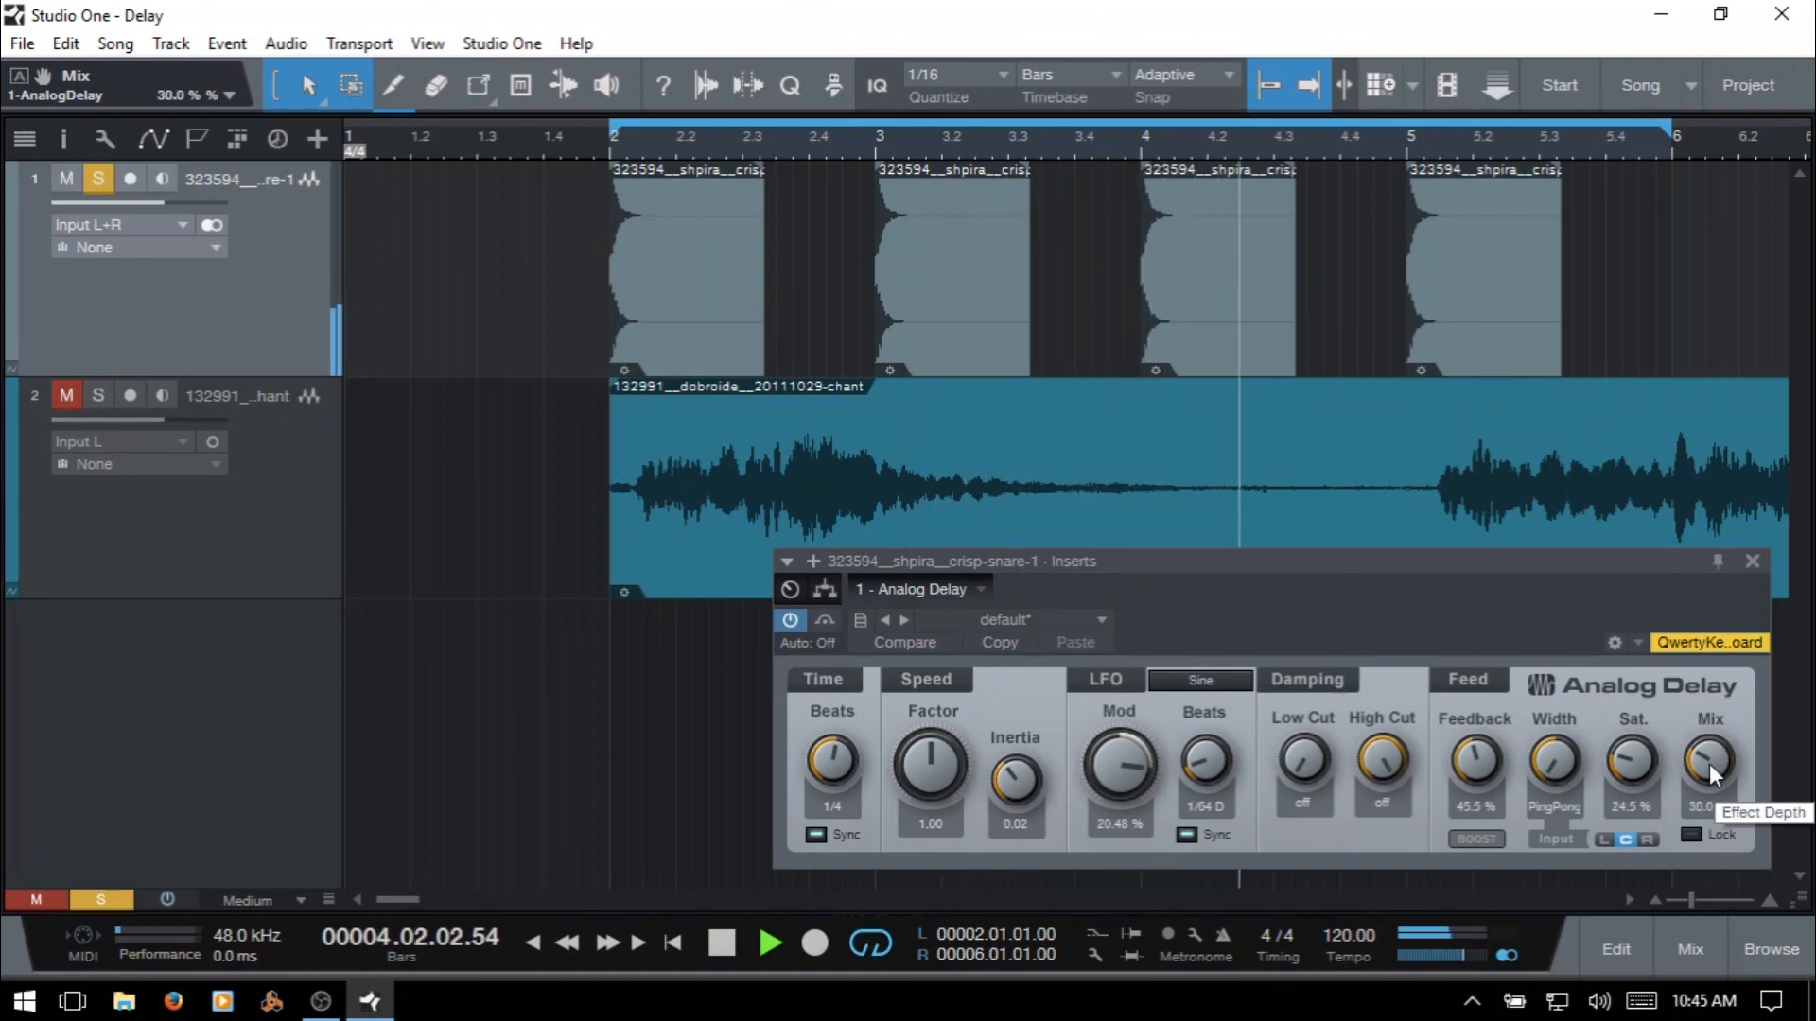
key(space)
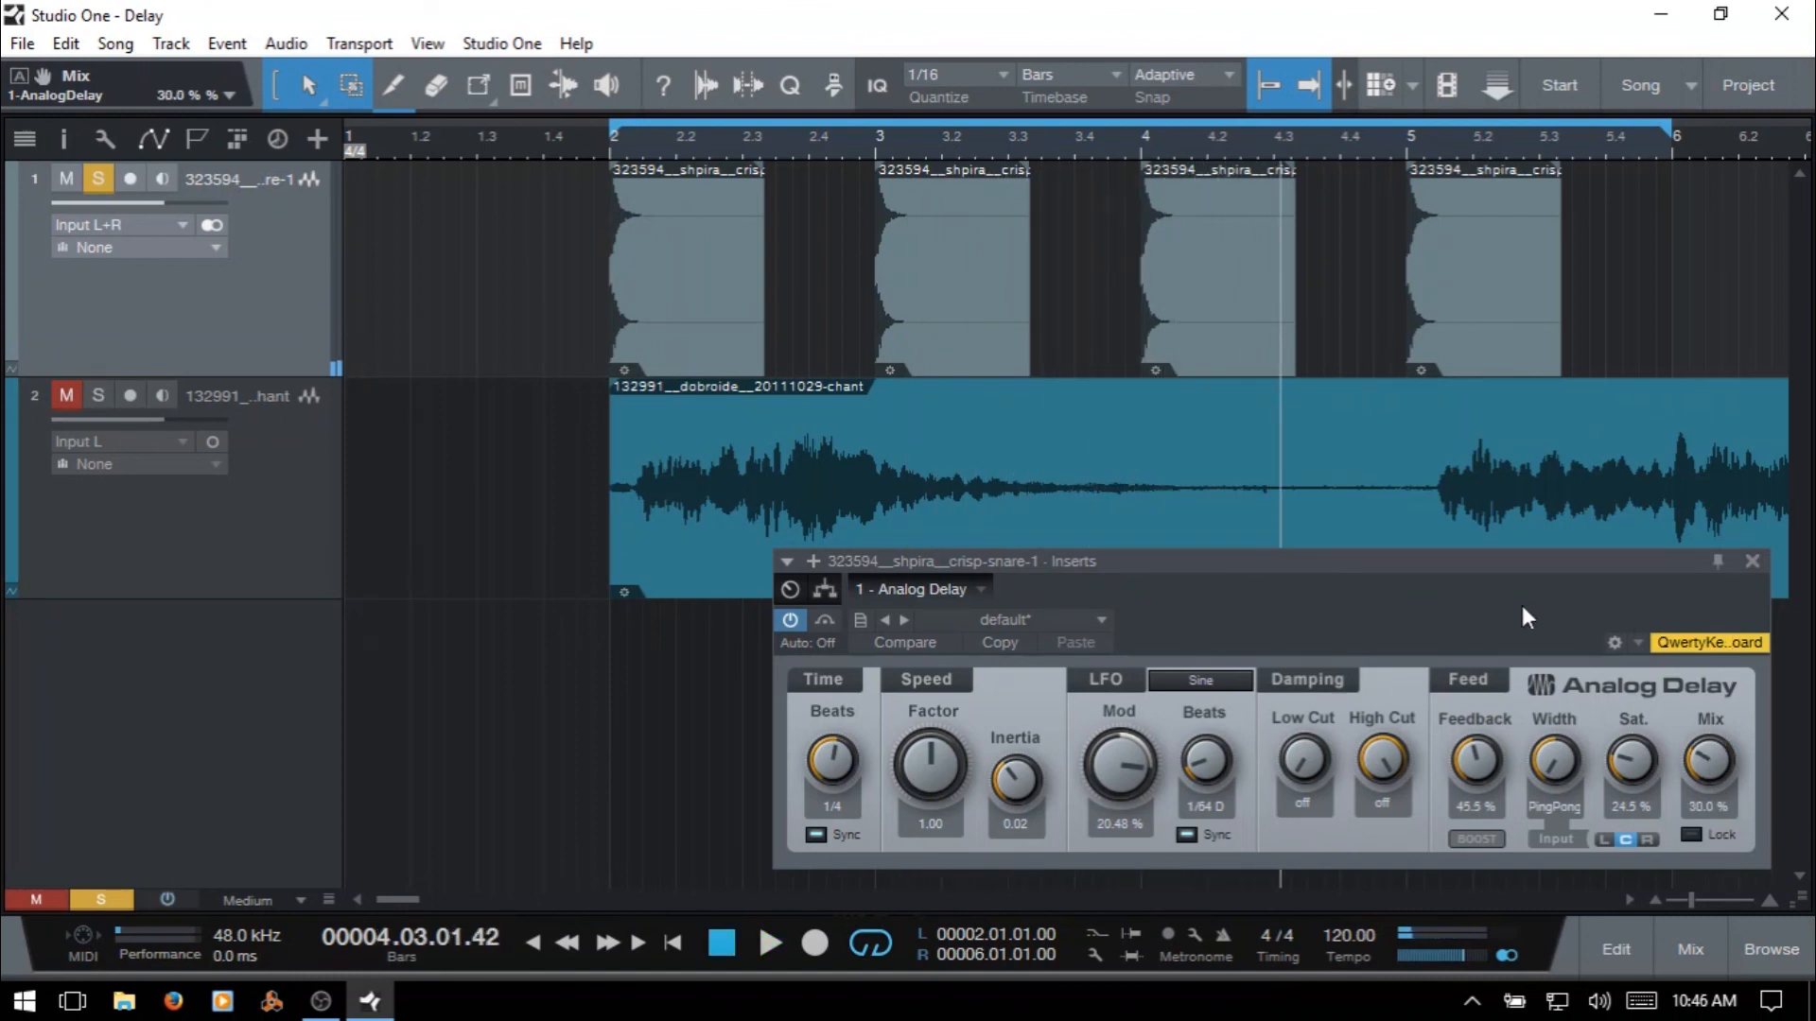